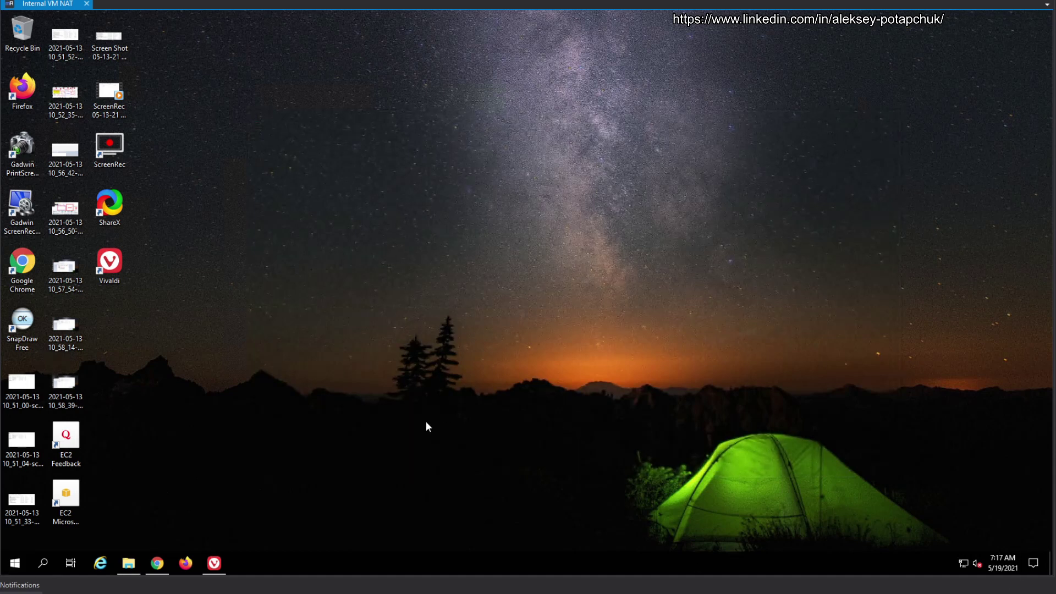
# Find and launch ShareX
pyautogui.click(15, 563)
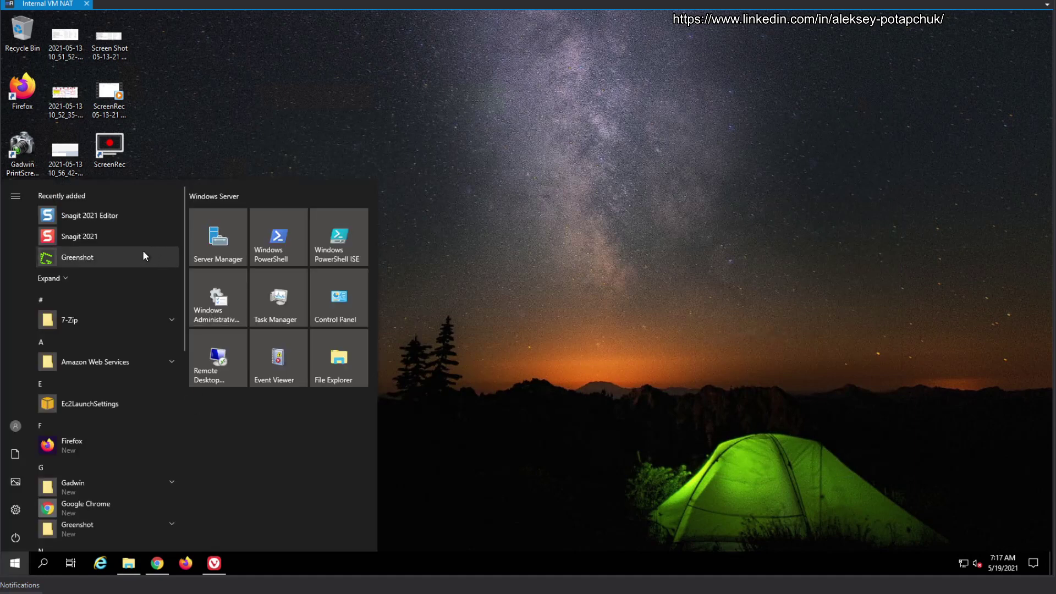
pyautogui.write('share')
pyautogui.click(143, 250)
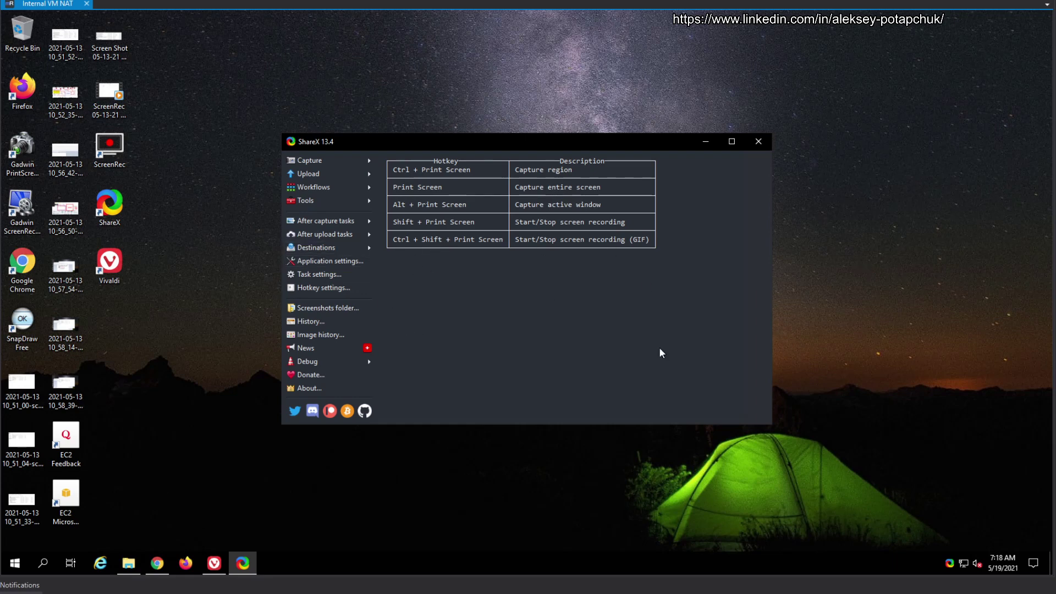
# Open the application settings and switch the custom theme to Light
pyautogui.click(332, 263)
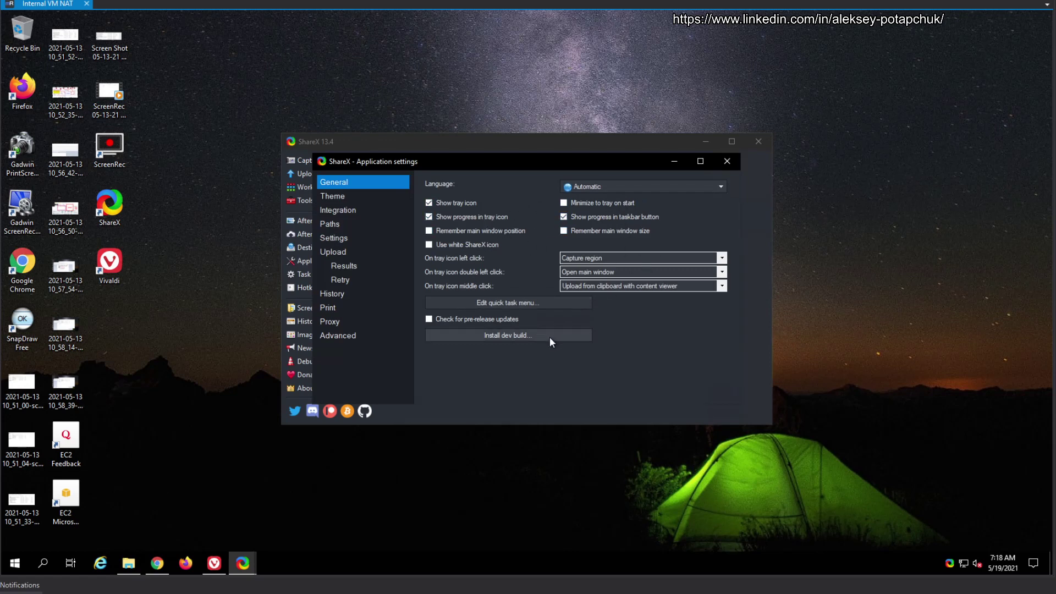
pyautogui.click(352, 195)
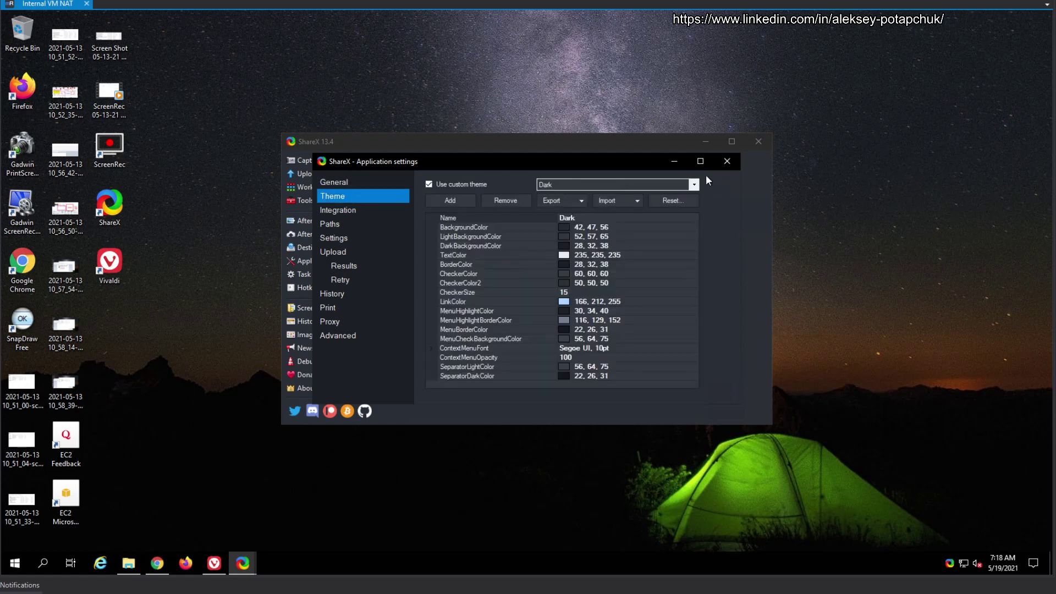
pyautogui.click(694, 185)
pyautogui.click(616, 203)
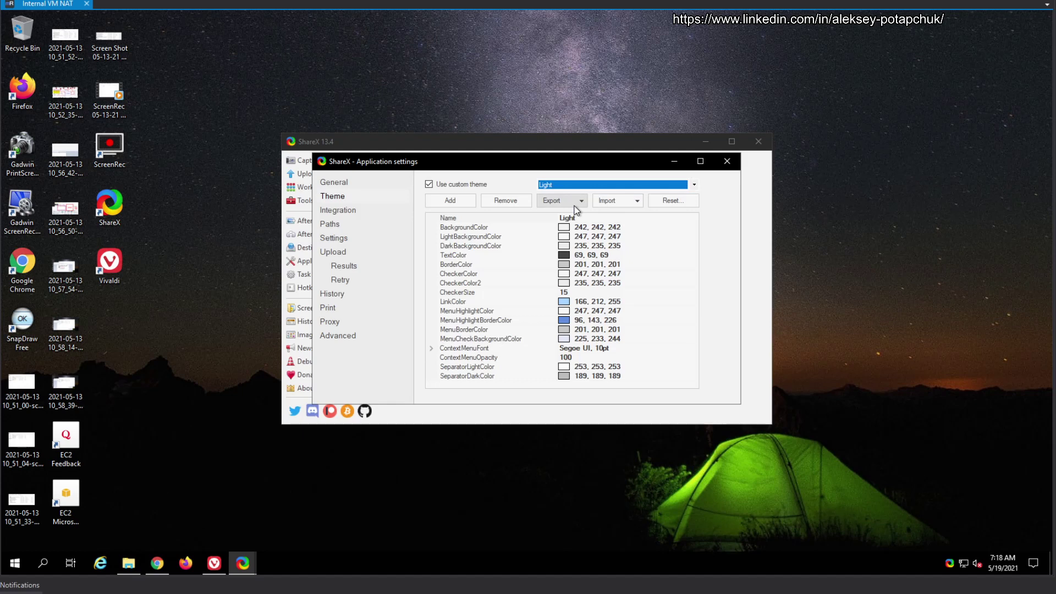
# Examine the Integration and Paths application settings, including the variables available for the screenshots sub folder pattern
pyautogui.click(348, 212)
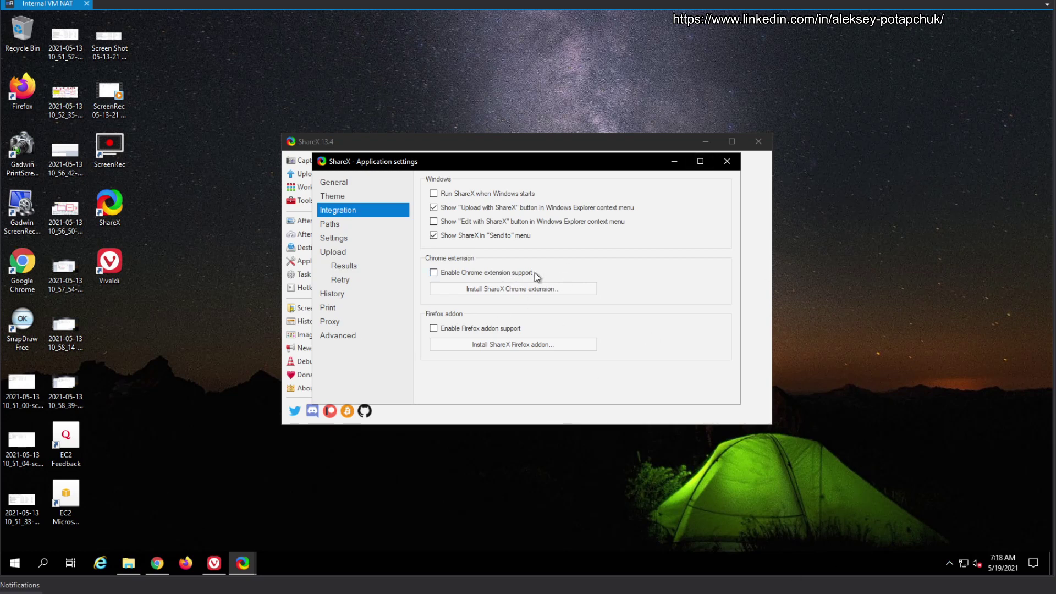
pyautogui.click(347, 225)
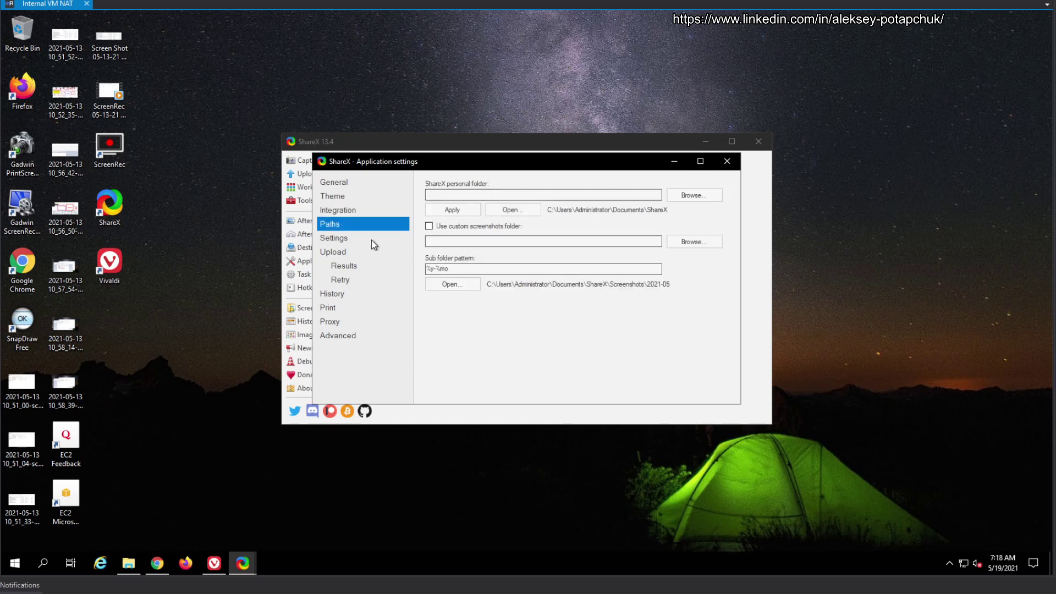
pyautogui.click(542, 193)
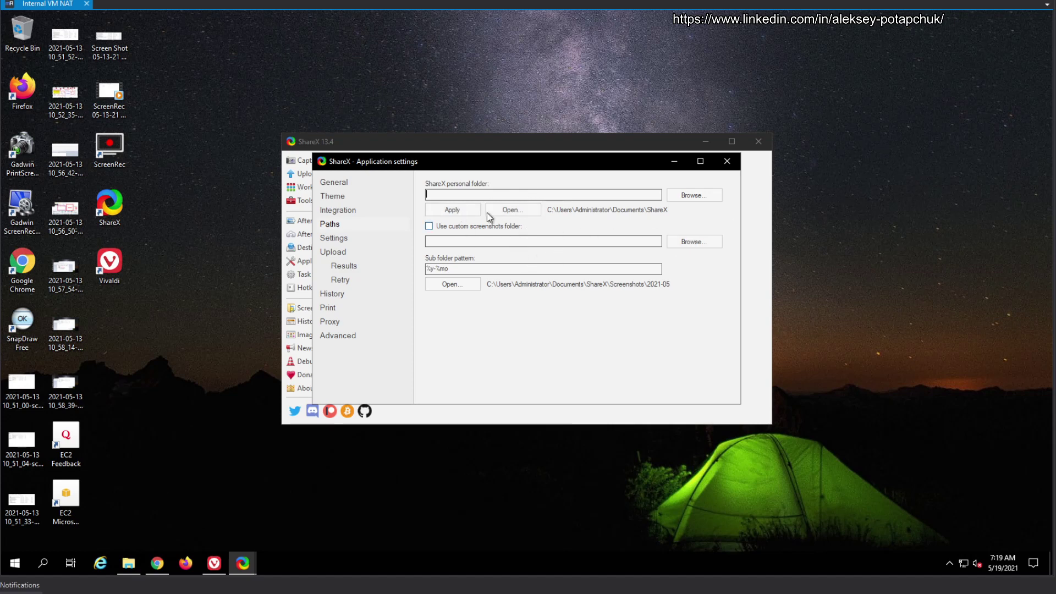
pyautogui.click(493, 237)
pyautogui.click(511, 268)
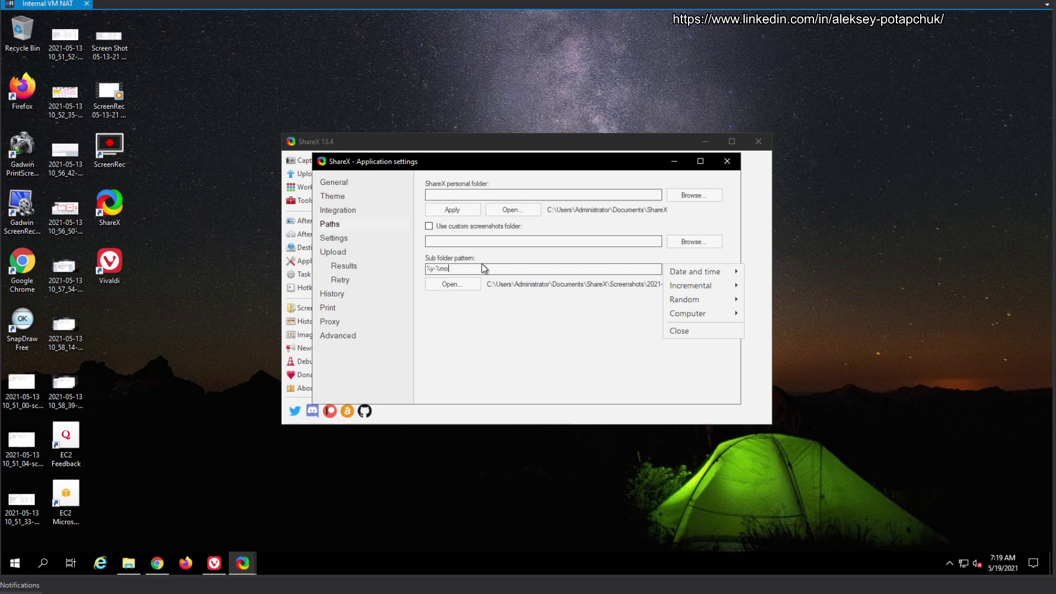
pyautogui.moveTo(706, 273)
# Try the Nord Light and Dracula custom themes and return to the Light theme
pyautogui.click(357, 182)
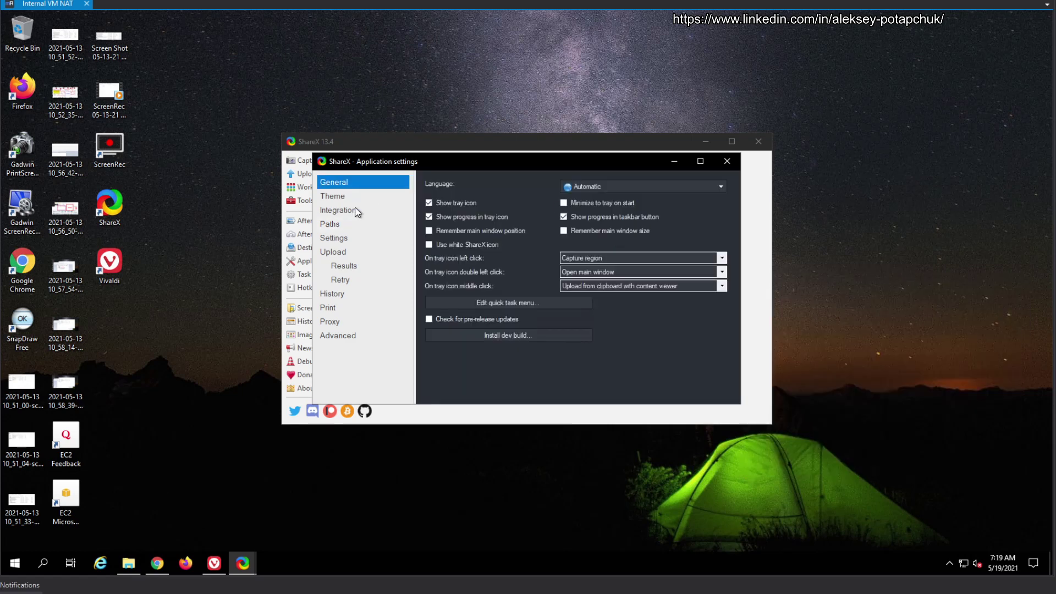
pyautogui.click(357, 197)
pyautogui.click(654, 189)
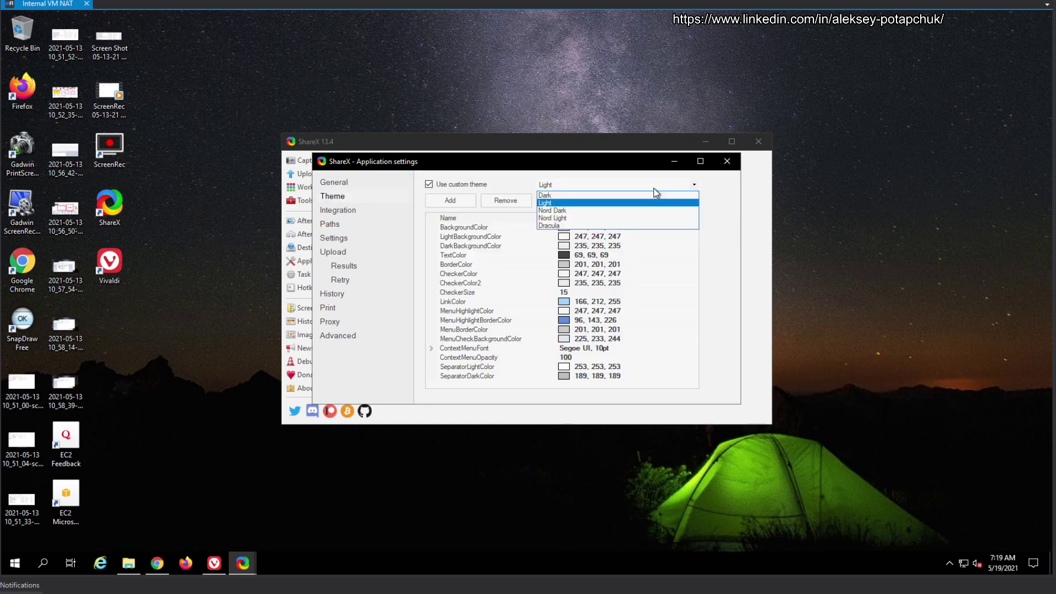
pyautogui.click(604, 222)
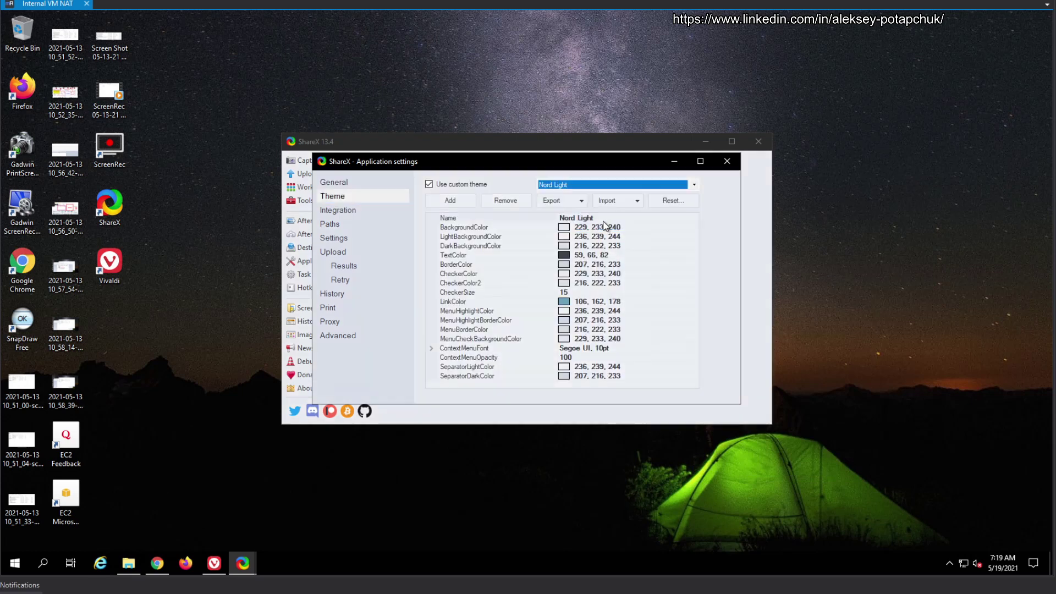
pyautogui.click(597, 185)
pyautogui.click(575, 225)
pyautogui.click(575, 184)
pyautogui.click(571, 203)
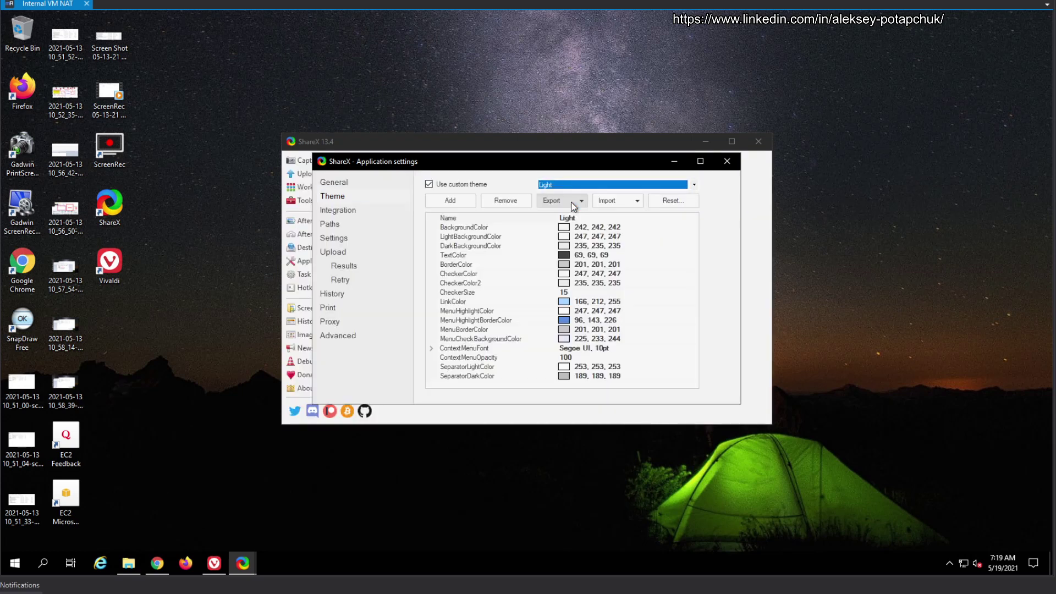
# Review the remaining application settings, from settings export and upload through history, print, proxy and advanced options, and close them
pyautogui.click(330, 225)
pyautogui.click(333, 238)
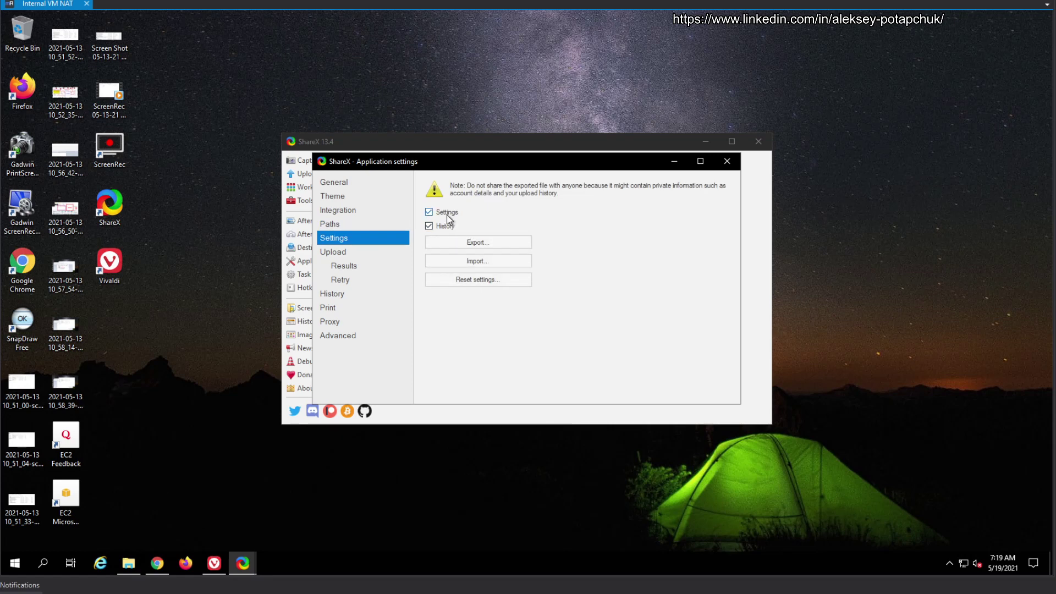
pyautogui.click(363, 254)
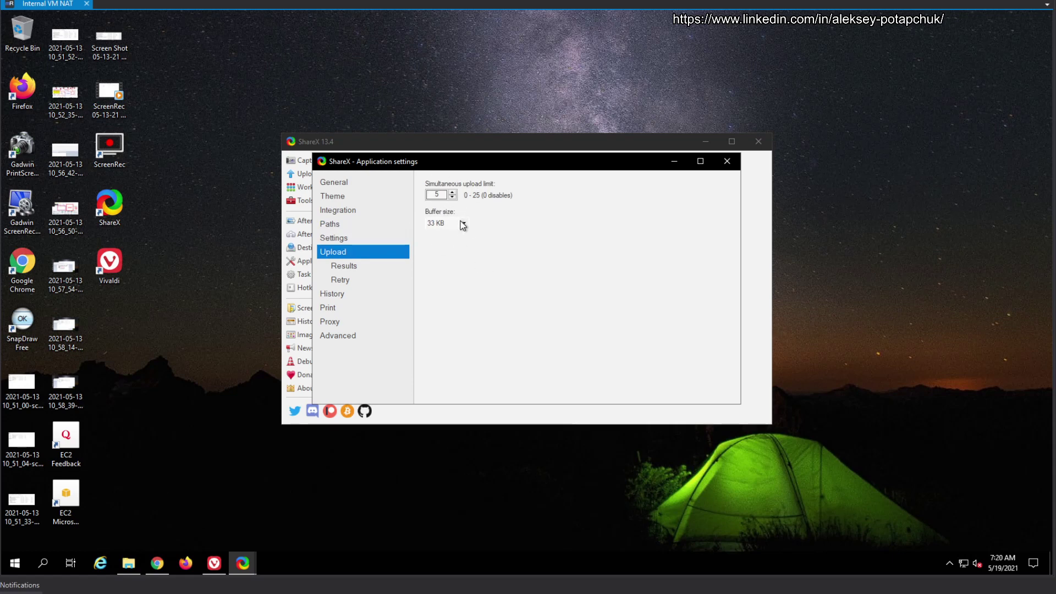
pyautogui.click(368, 267)
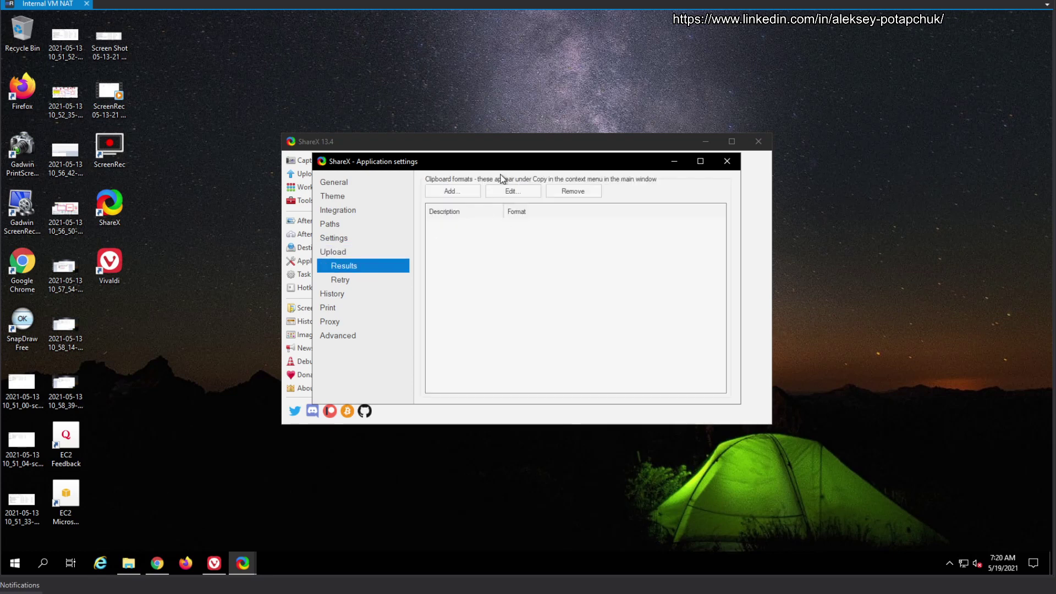
pyautogui.click(348, 281)
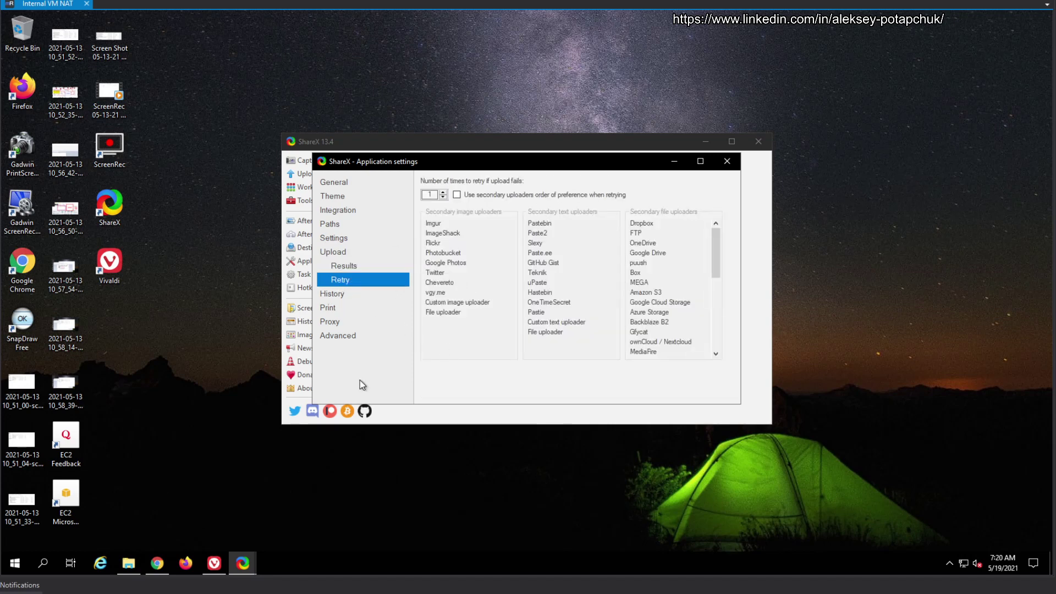
pyautogui.click(341, 295)
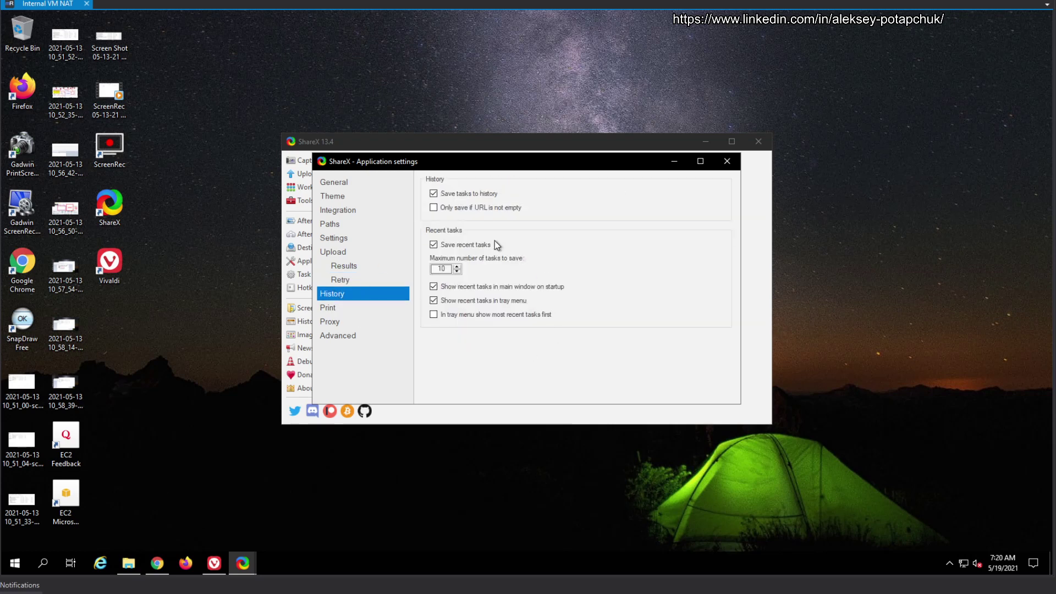
pyautogui.click(328, 308)
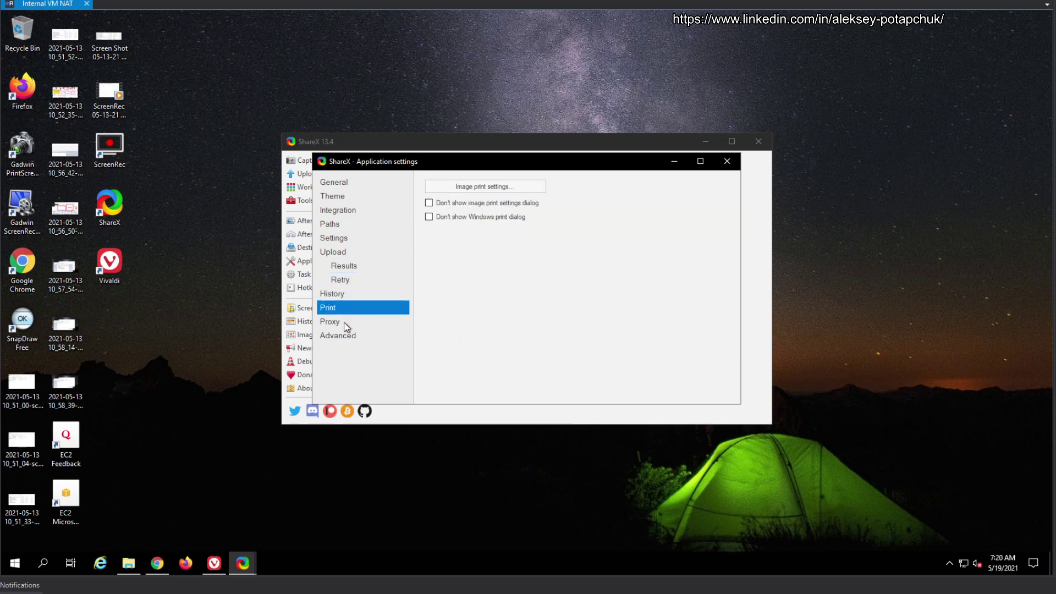
pyautogui.click(348, 323)
pyautogui.click(341, 336)
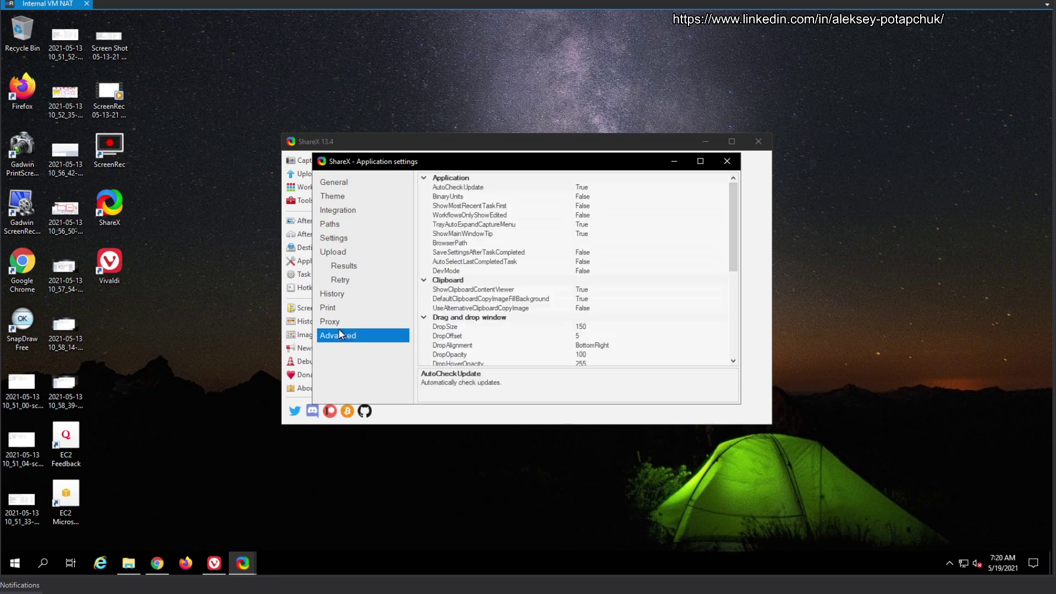
pyautogui.click(727, 161)
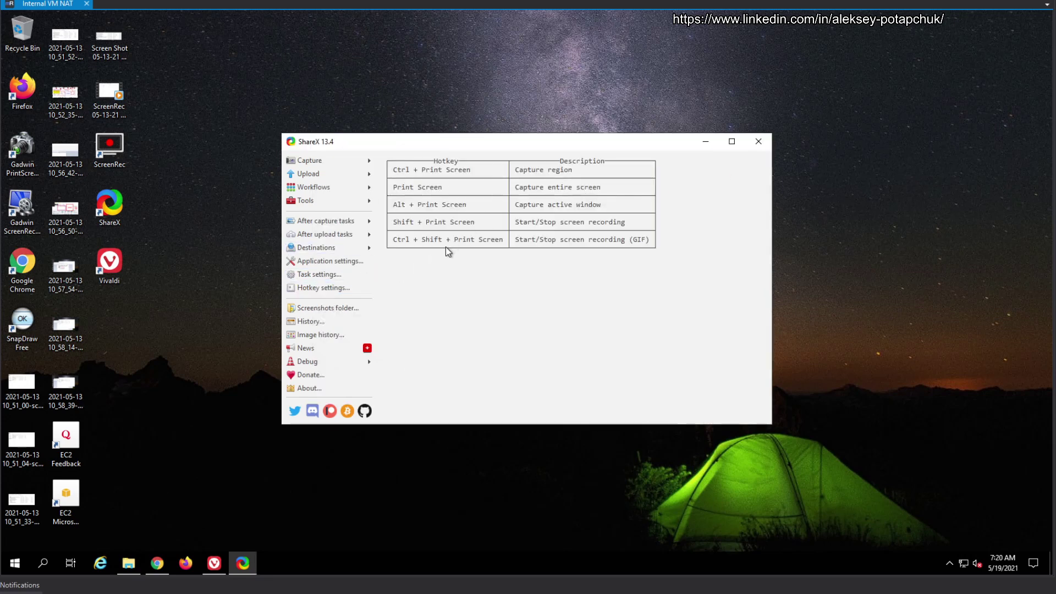
# Open the task settings and examine the general sound and notification options and the available image formats
pyautogui.click(339, 275)
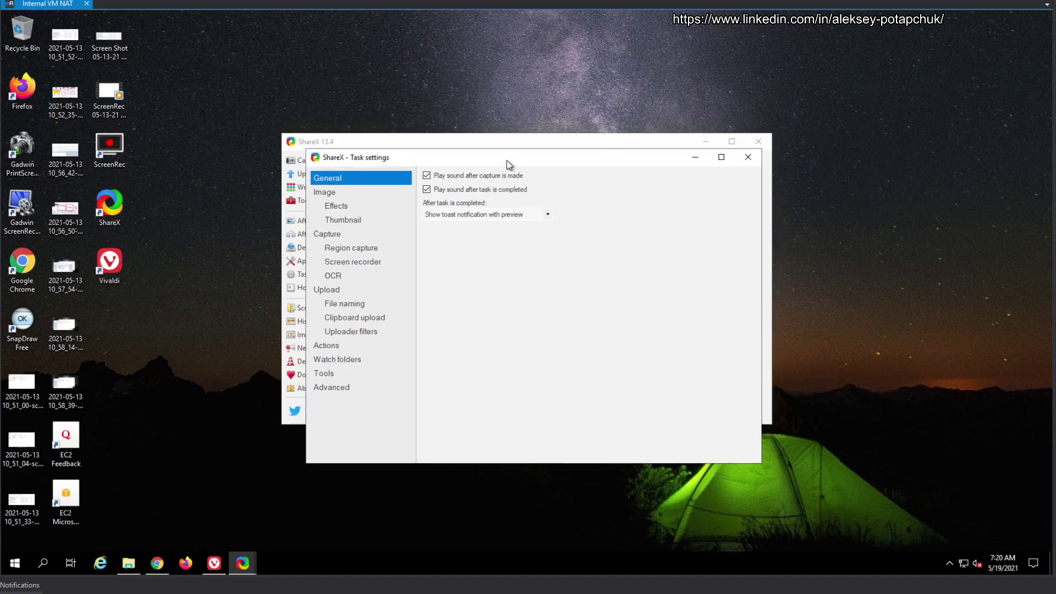
pyautogui.moveTo(506, 161); pyautogui.dragTo(544, 155)
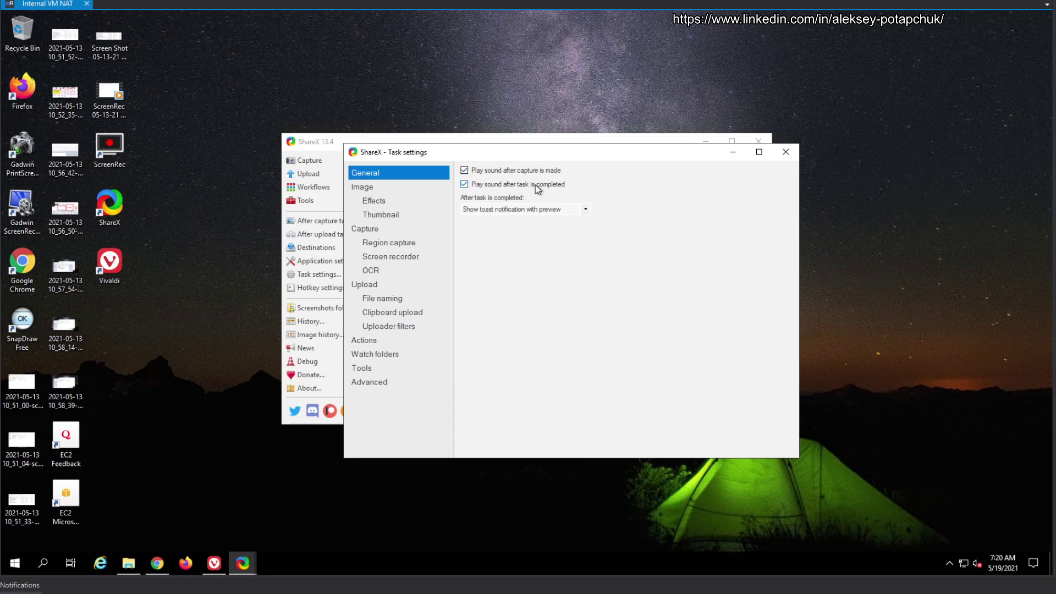
pyautogui.click(376, 189)
pyautogui.click(484, 182)
pyautogui.click(494, 182)
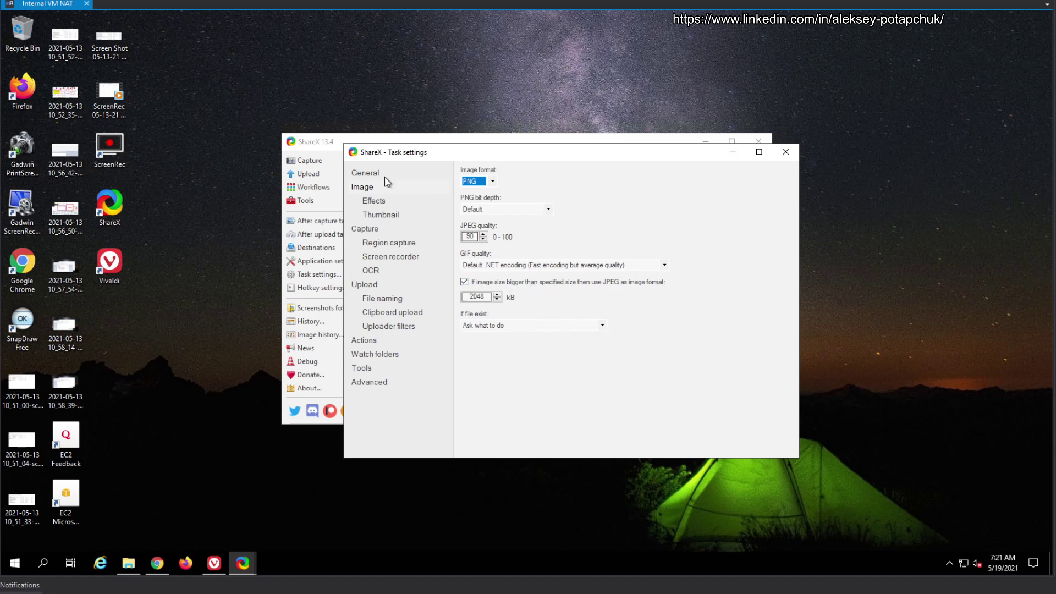
# Open the image effects configuration, add an empty preset and browse the effects that can be added to it
pyautogui.click(383, 201)
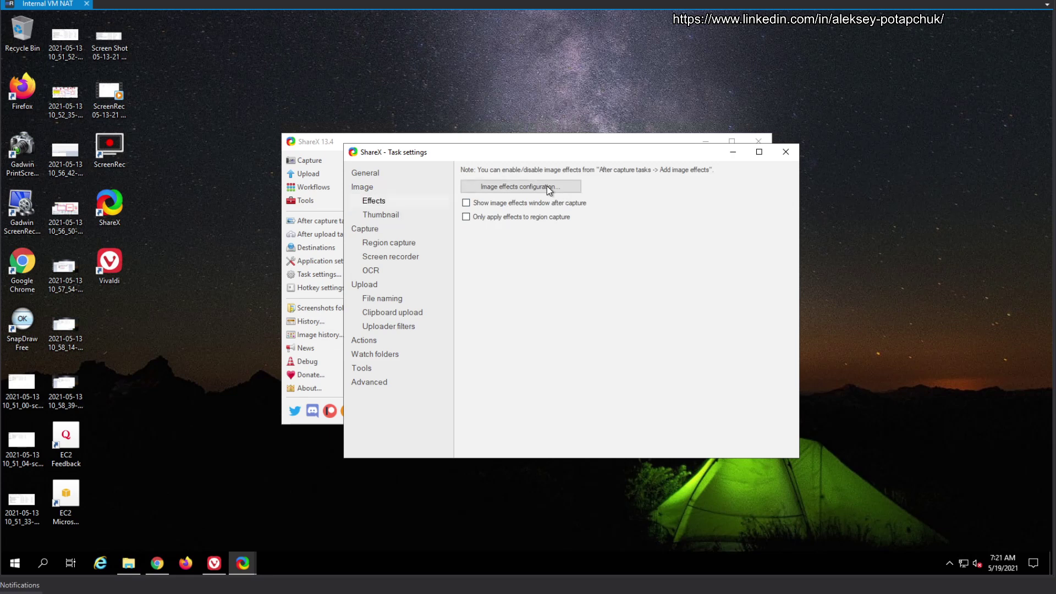
pyautogui.click(546, 186)
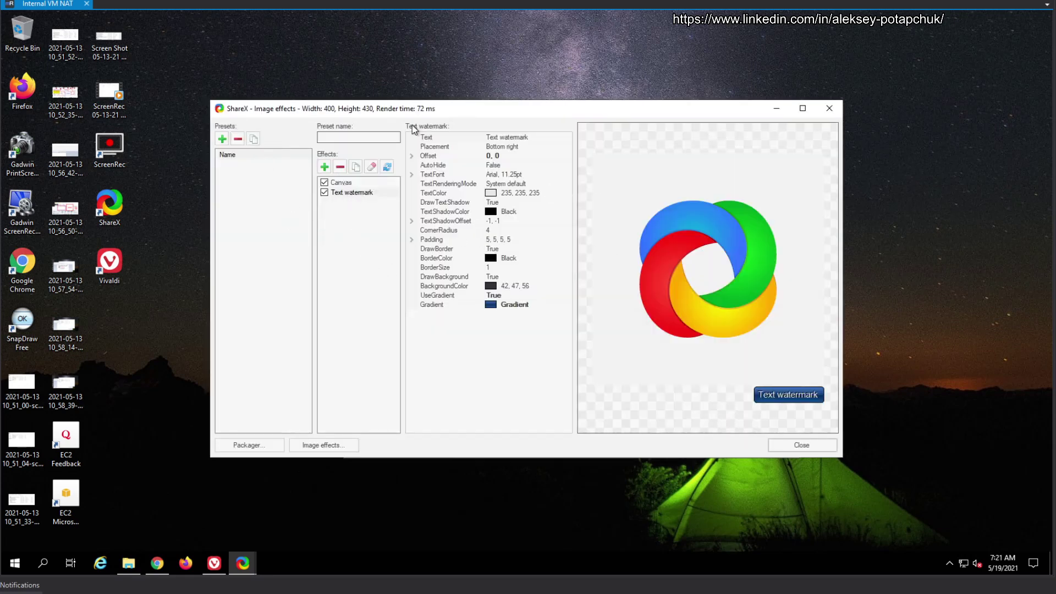
pyautogui.click(222, 139)
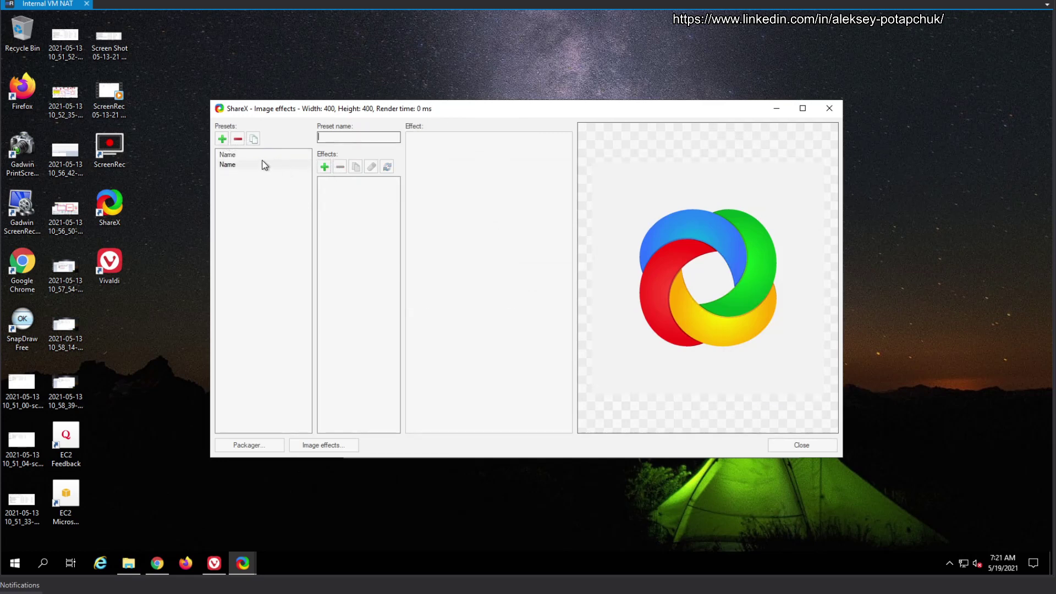
pyautogui.click(326, 166)
pyautogui.moveTo(379, 189)
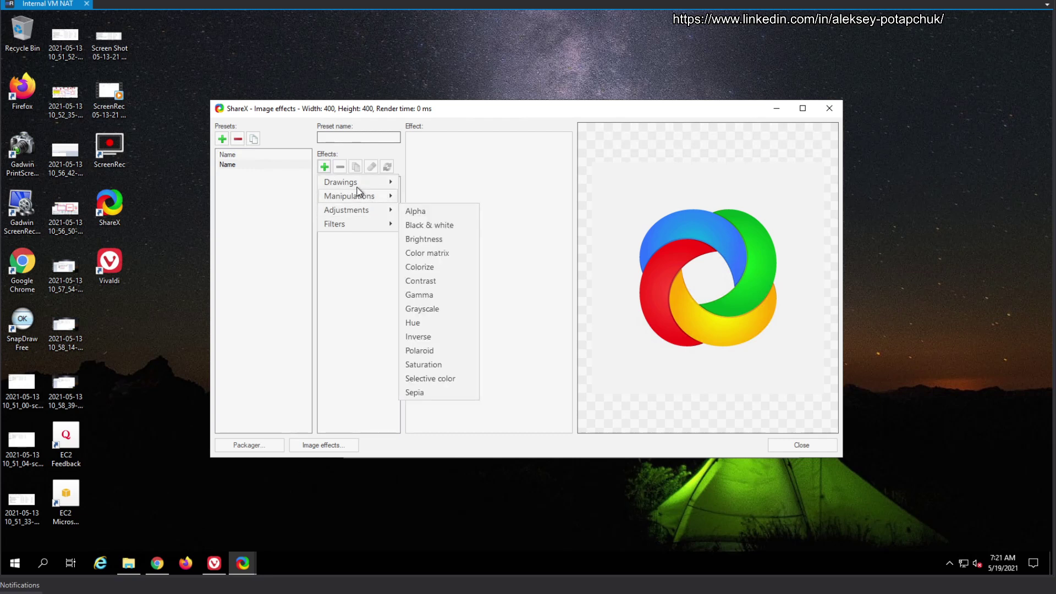
pyautogui.moveTo(359, 223)
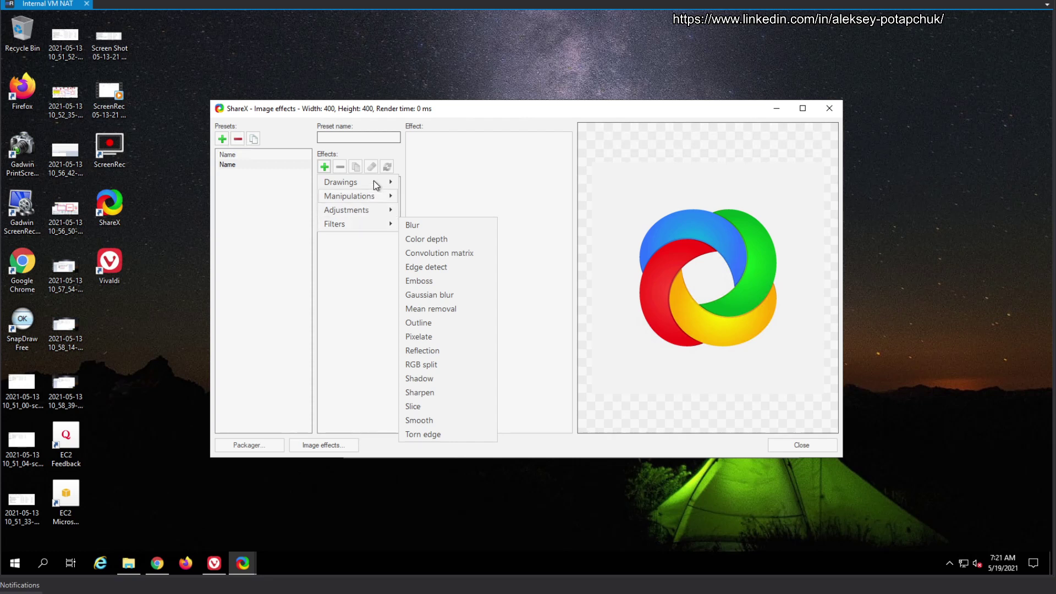
pyautogui.click(566, 225)
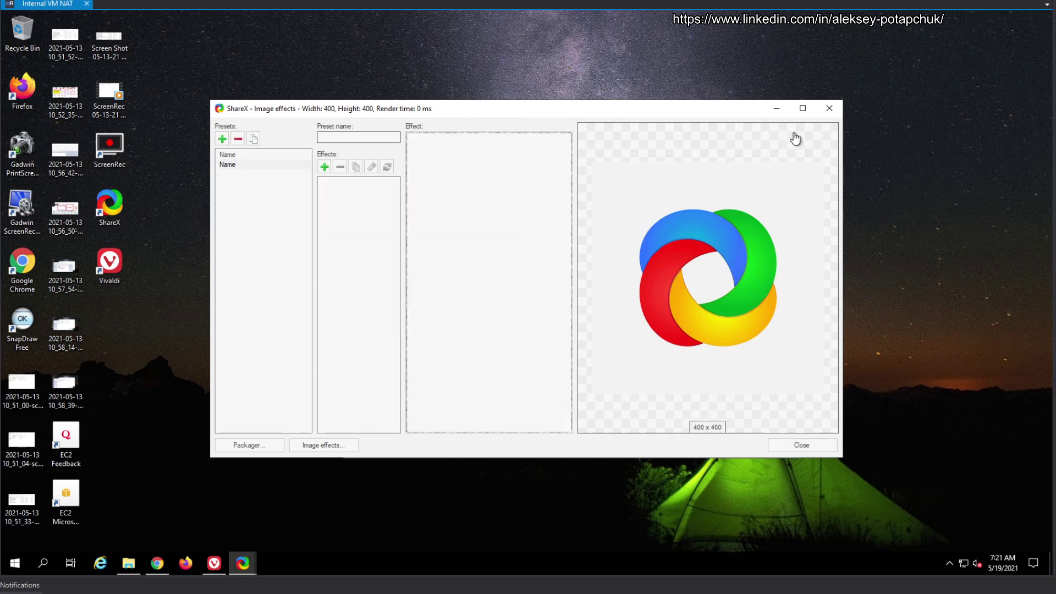
# Remove the empty image effects preset and close the image effects configuration
pyautogui.click(242, 165)
pyautogui.click(237, 138)
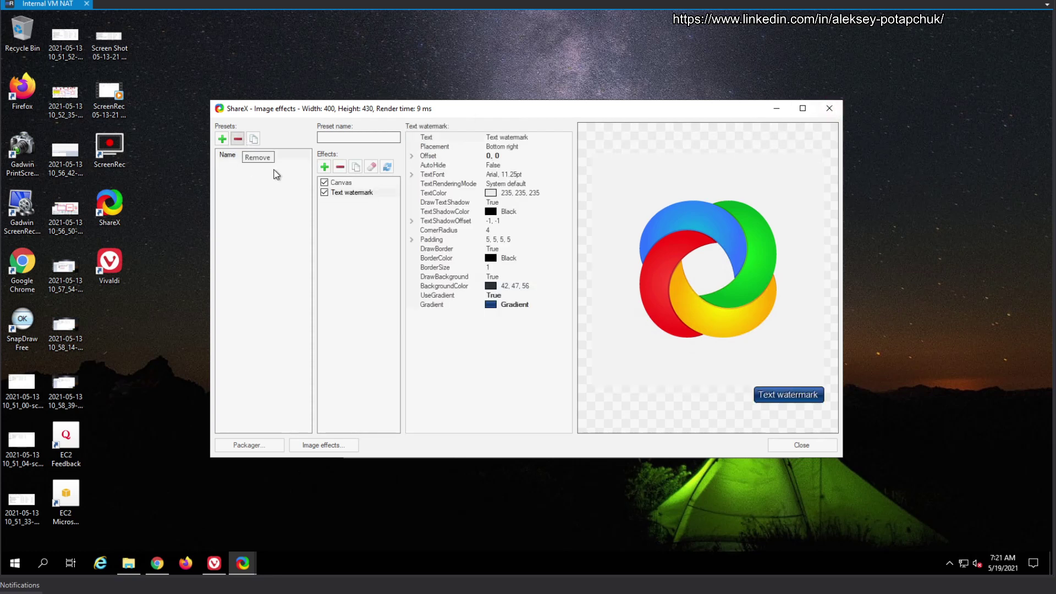
pyautogui.click(829, 109)
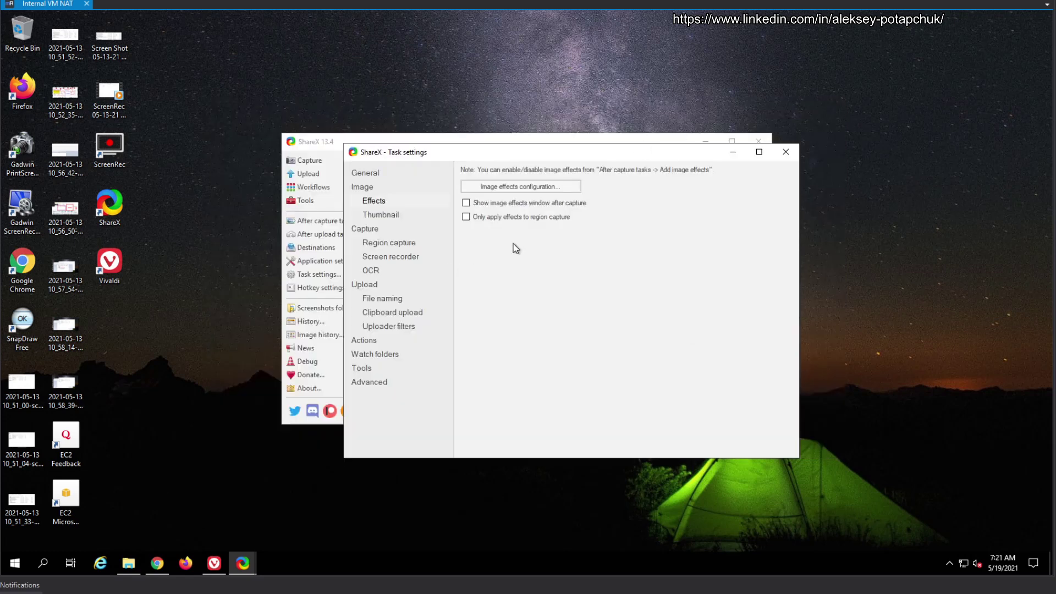
# Examine the thumbnail, capture and region capture options in the task settings
pyautogui.click(380, 214)
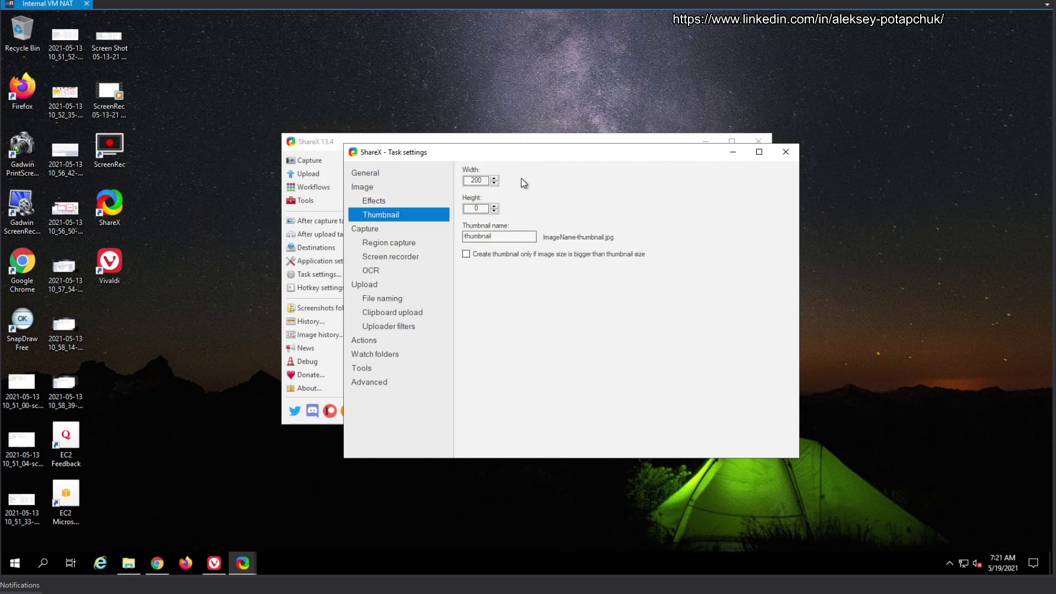
pyautogui.click(373, 231)
pyautogui.click(401, 214)
pyautogui.click(389, 228)
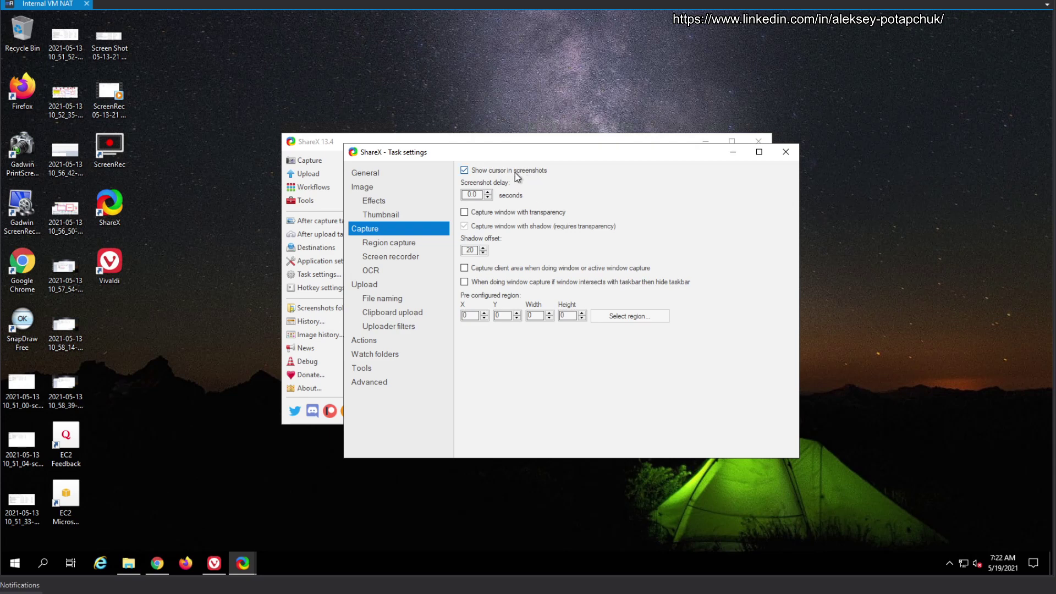
pyautogui.click(398, 245)
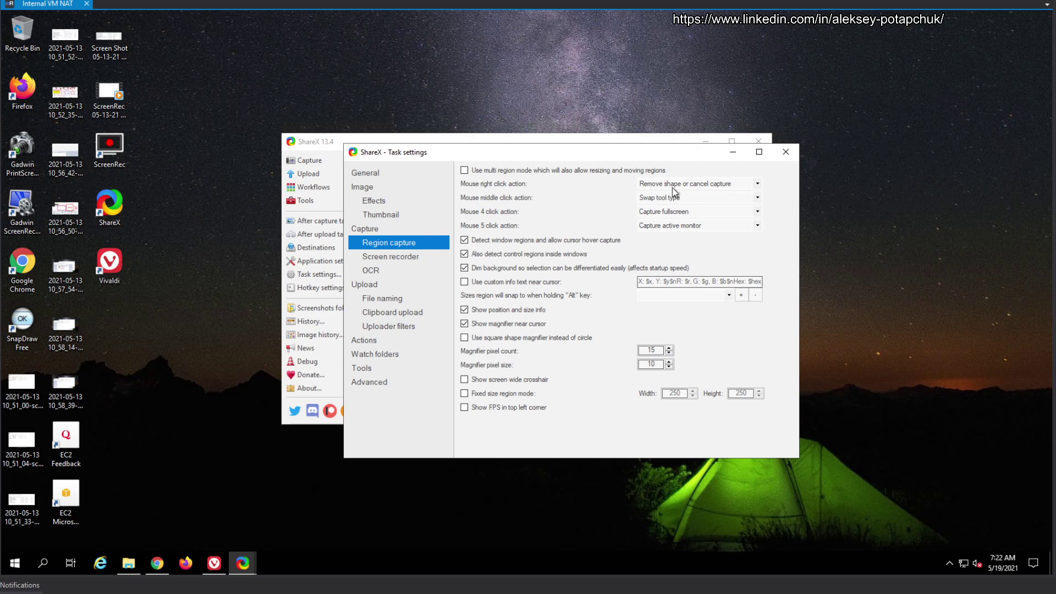
# Examine the available mouse right click and middle click actions in the region capture settings
pyautogui.click(710, 183)
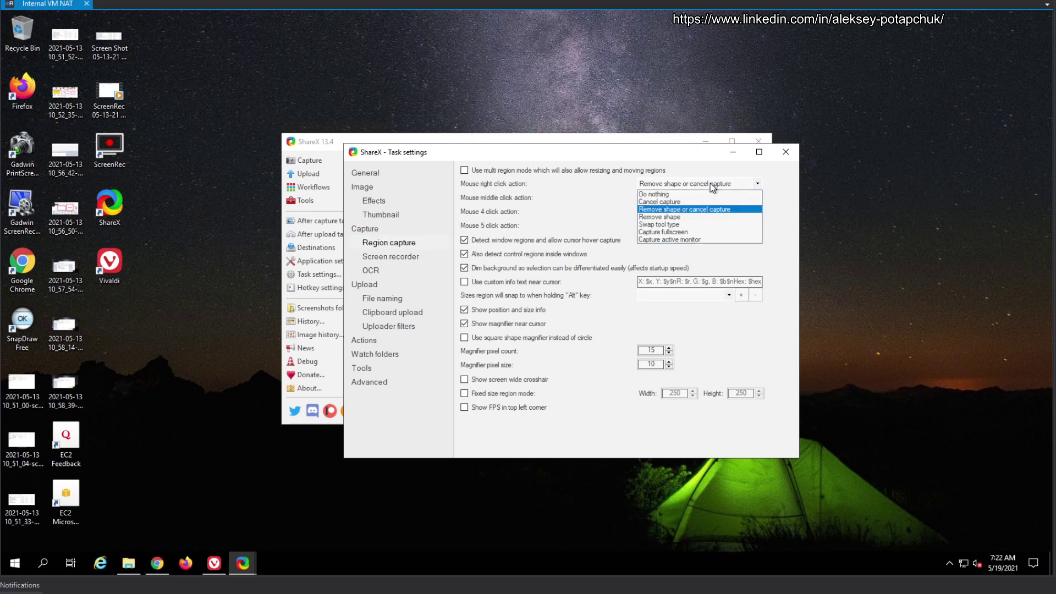
pyautogui.click(715, 183)
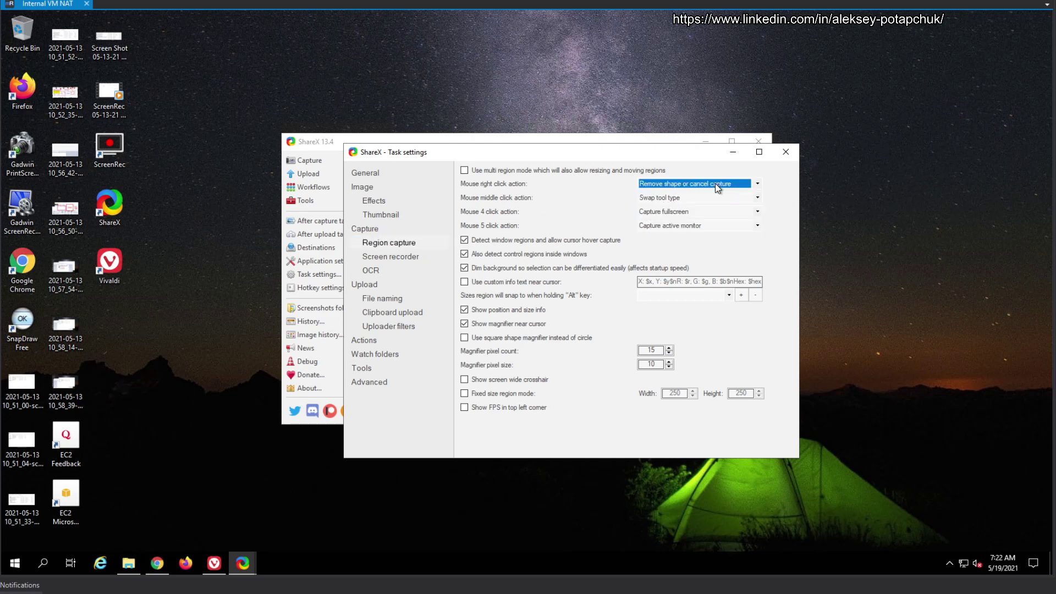
pyautogui.click(684, 203)
pyautogui.click(686, 202)
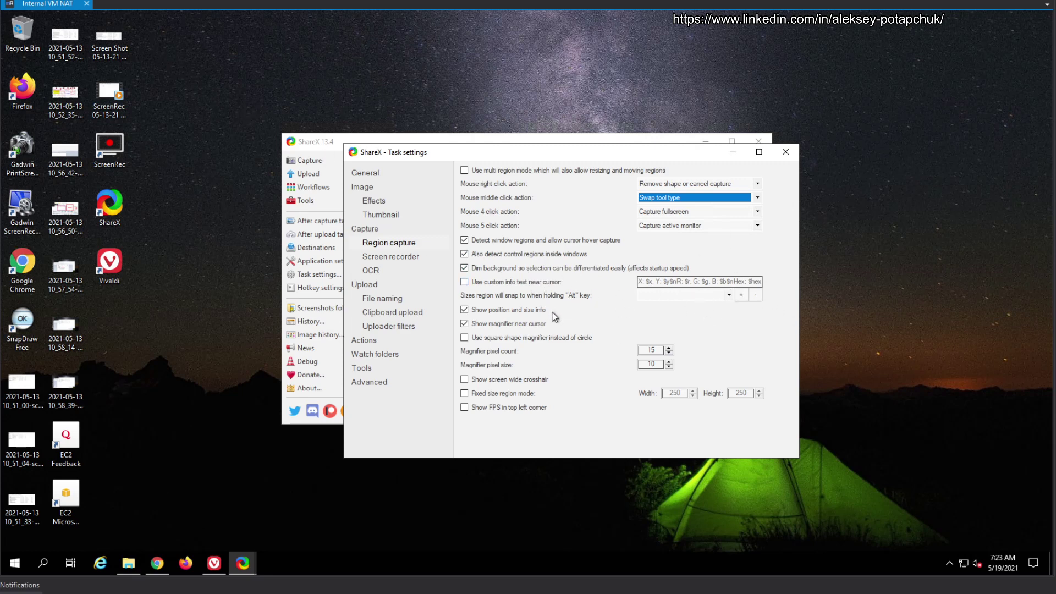
# Examine the screen recording and GIF frame rate options in the screen recorder settings
pyautogui.click(394, 259)
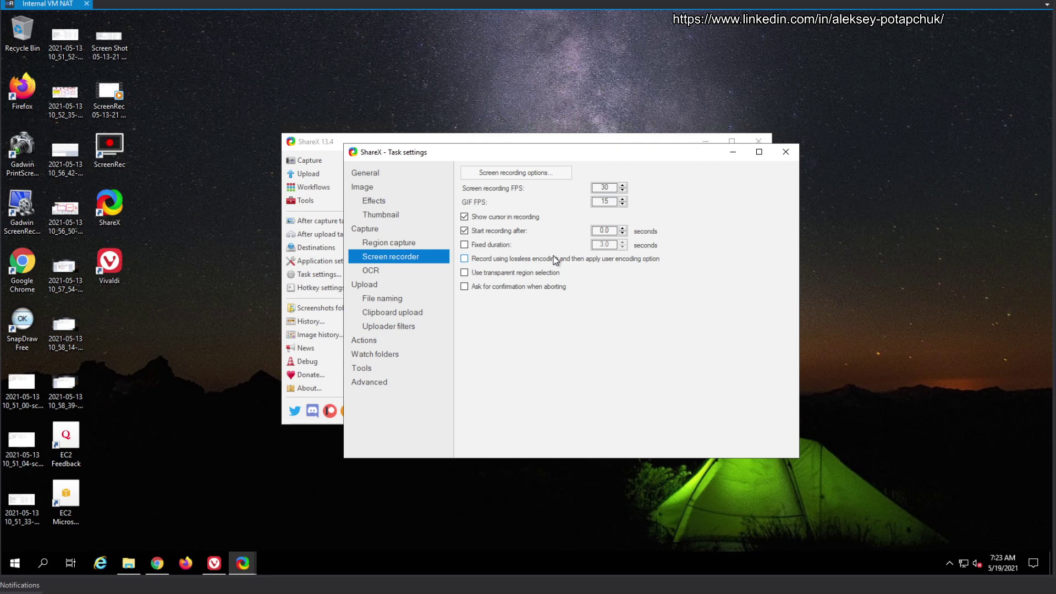
pyautogui.doubleClick(600, 187)
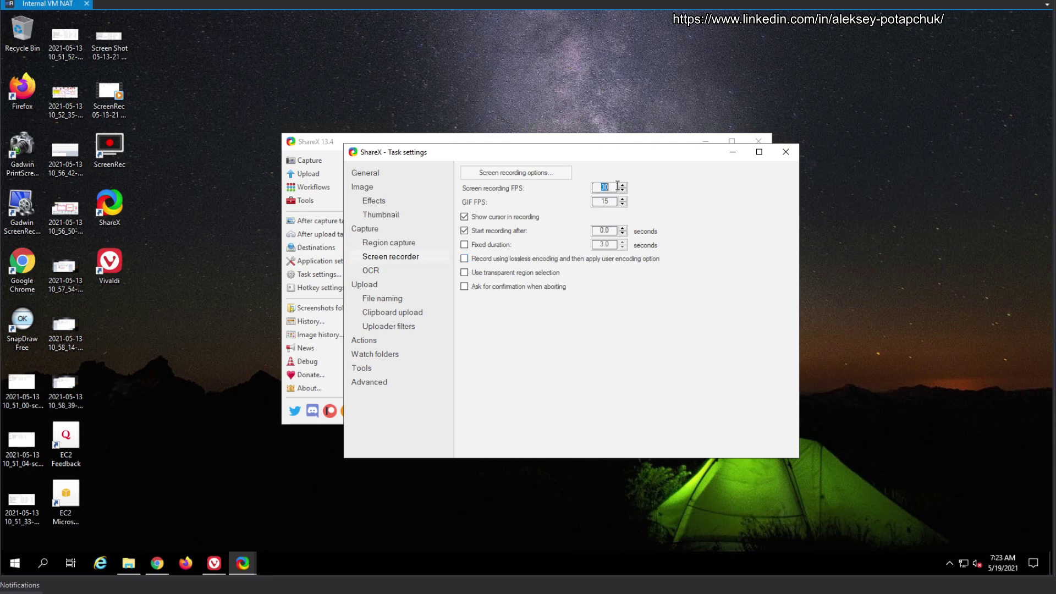
pyautogui.click(597, 201)
# Open the screen recording options and download FFmpeg
pyautogui.click(527, 172)
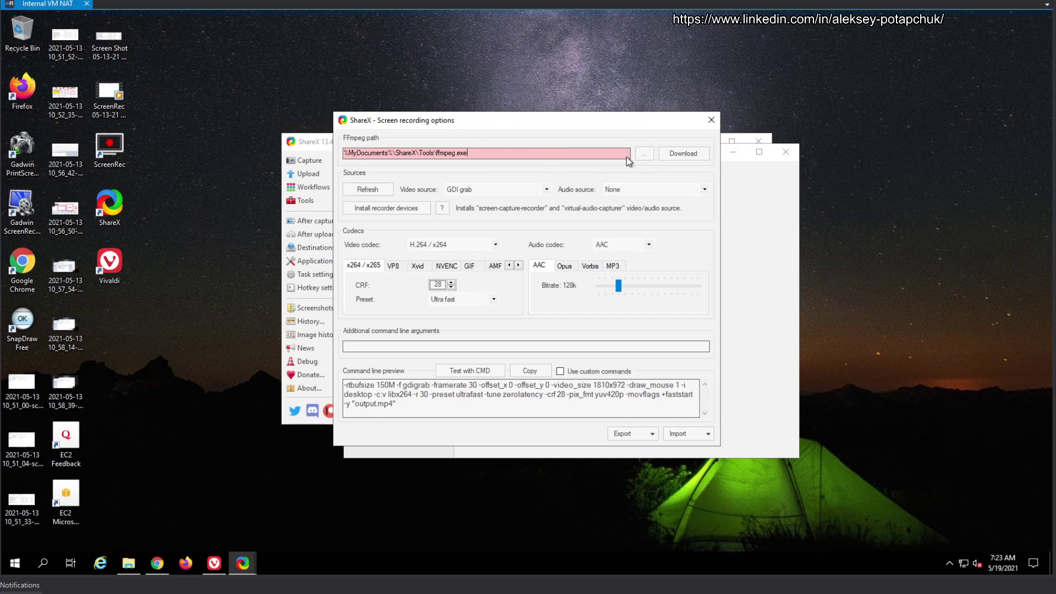
pyautogui.click(681, 153)
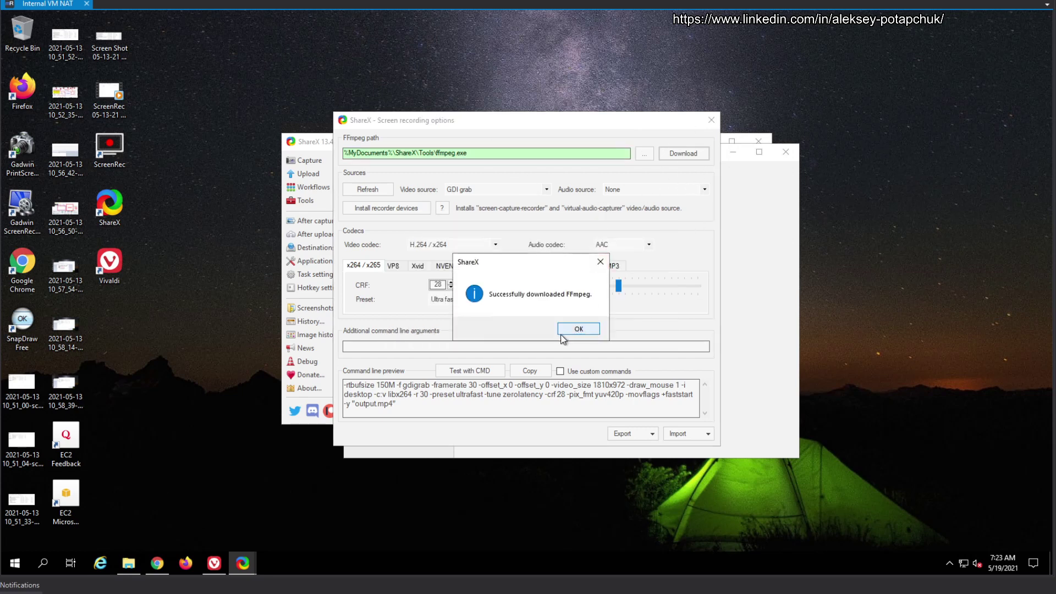
pyautogui.click(577, 329)
pyautogui.click(517, 156)
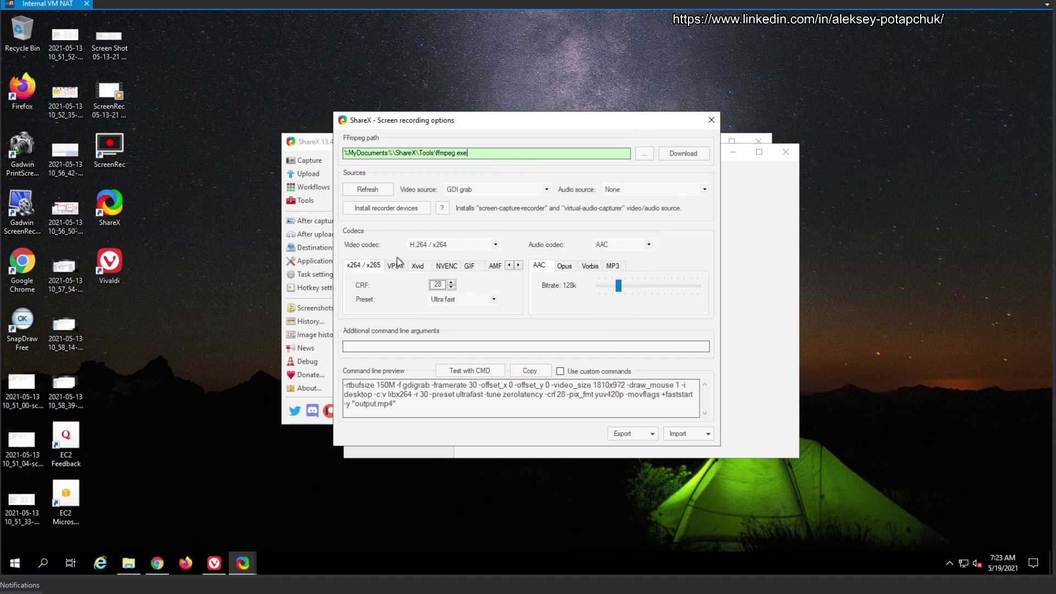
# Examine the available video and audio sources and the options of the Opus, Vorbis and MP3 audio codecs
pyautogui.click(546, 191)
pyautogui.click(546, 191)
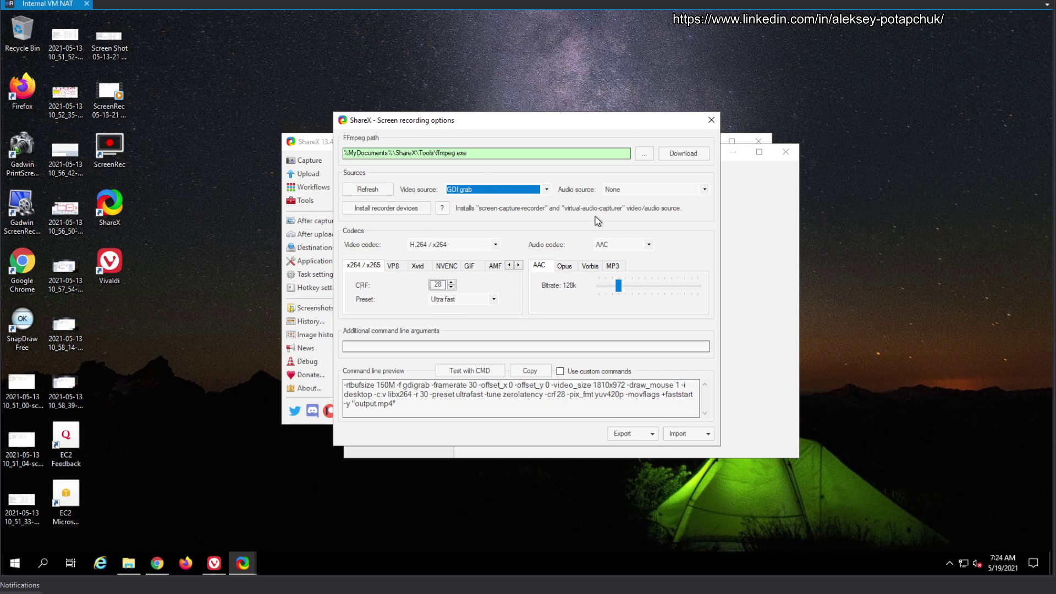
pyautogui.click(664, 193)
pyautogui.click(666, 199)
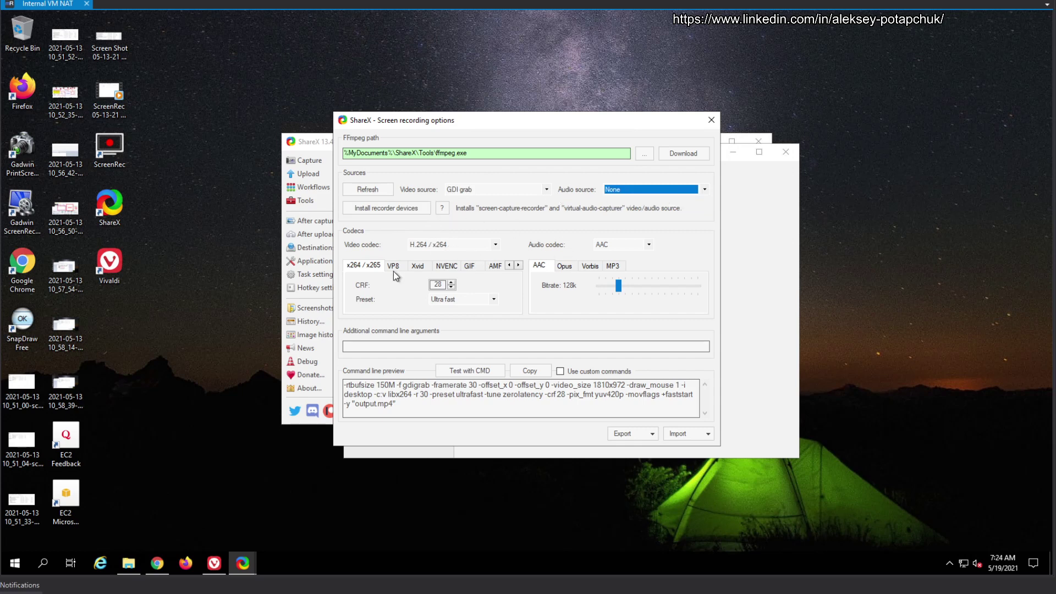
pyautogui.click(638, 247)
pyautogui.click(605, 253)
pyautogui.click(571, 267)
pyautogui.click(587, 267)
pyautogui.click(609, 267)
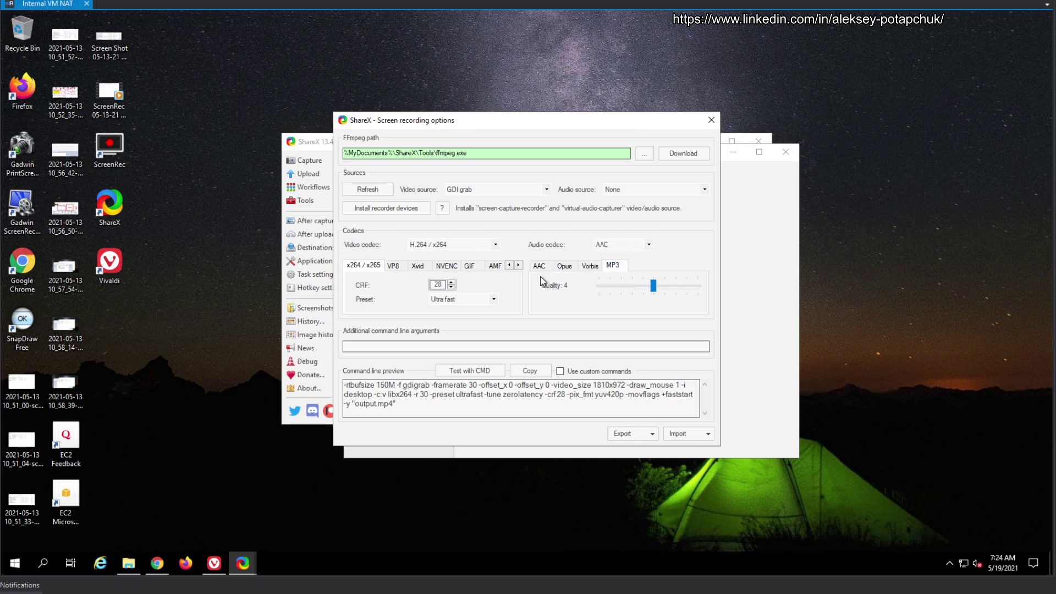
# Set the AAC audio bitrate to 192k
pyautogui.click(537, 267)
pyautogui.moveTo(618, 285)
pyautogui.mouseDown()
pyautogui.moveTo(647, 293)
pyautogui.moveTo(631, 288)
pyautogui.mouseUp()
# Examine the Xvid, NVENC and GIF codec options, including palette and dithering modes, and the command line preview
pyautogui.click(417, 266)
pyautogui.click(449, 267)
pyautogui.click(469, 266)
pyautogui.click(483, 285)
pyautogui.click(484, 285)
pyautogui.click(484, 300)
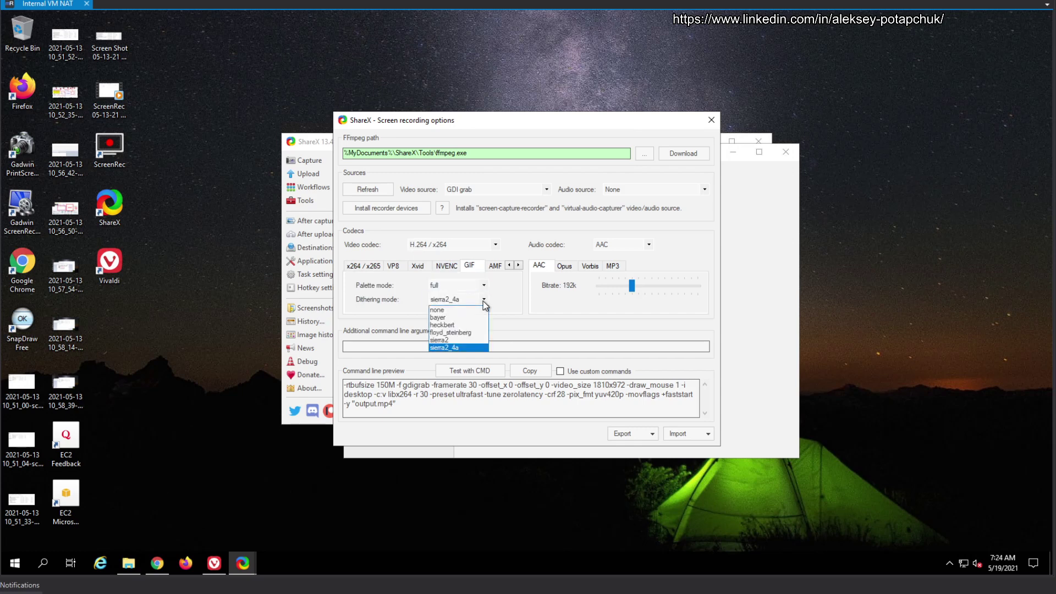
pyautogui.click(484, 299)
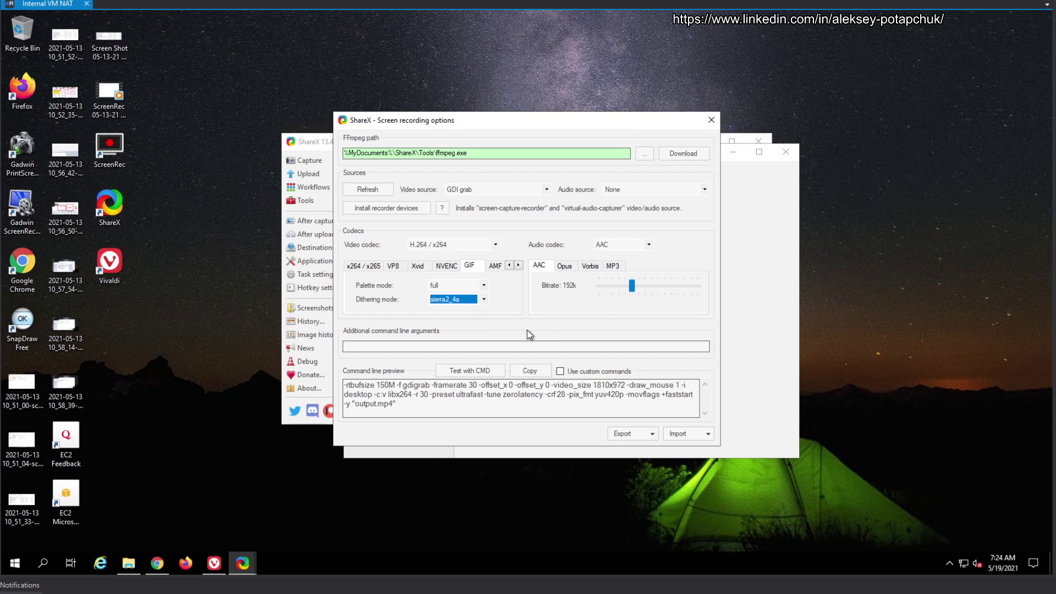
pyautogui.click(434, 407)
pyautogui.moveTo(434, 408); pyautogui.dragTo(333, 385)
# Set the x264 / x265 encoding preset to Fast
pyautogui.click(362, 266)
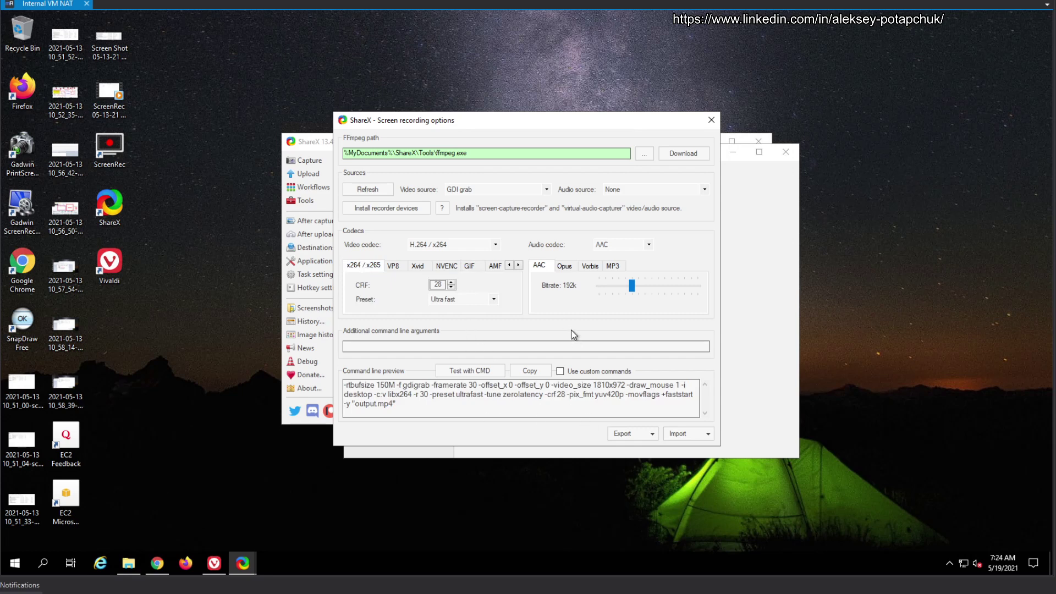
pyautogui.click(485, 300)
pyautogui.click(453, 341)
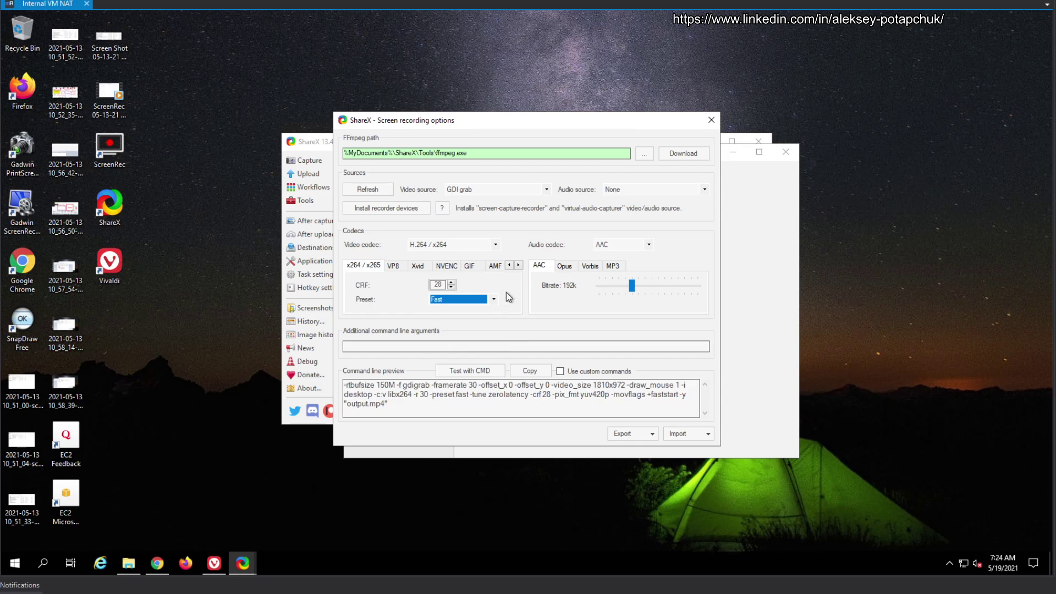
pyautogui.click(504, 401)
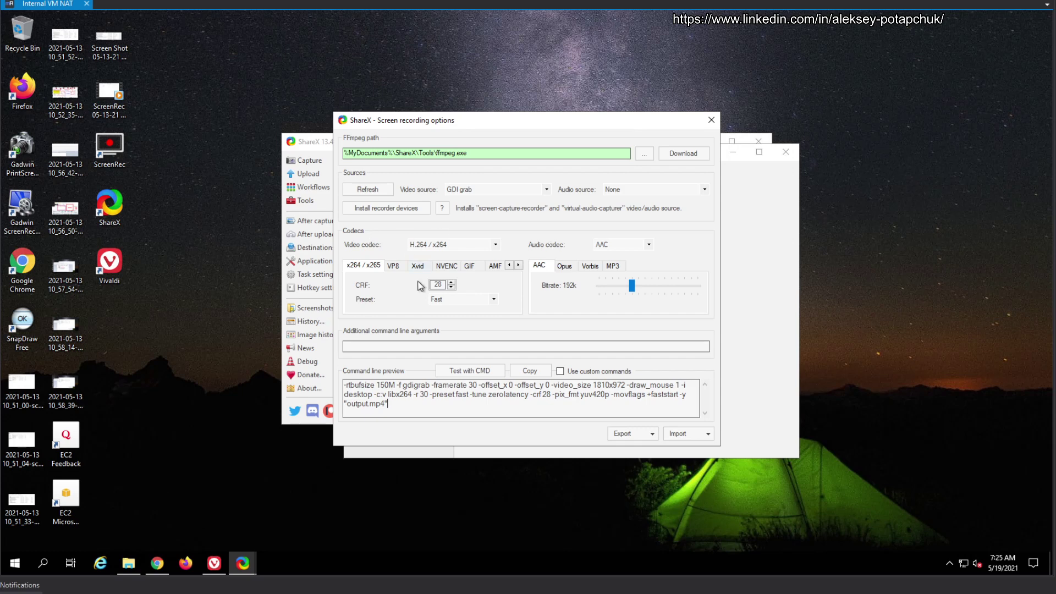
# Review the GIF, NVENC, Xvid and x264 / x265 codec options again and close the screen recording options
pyautogui.click(470, 267)
pyautogui.click(449, 267)
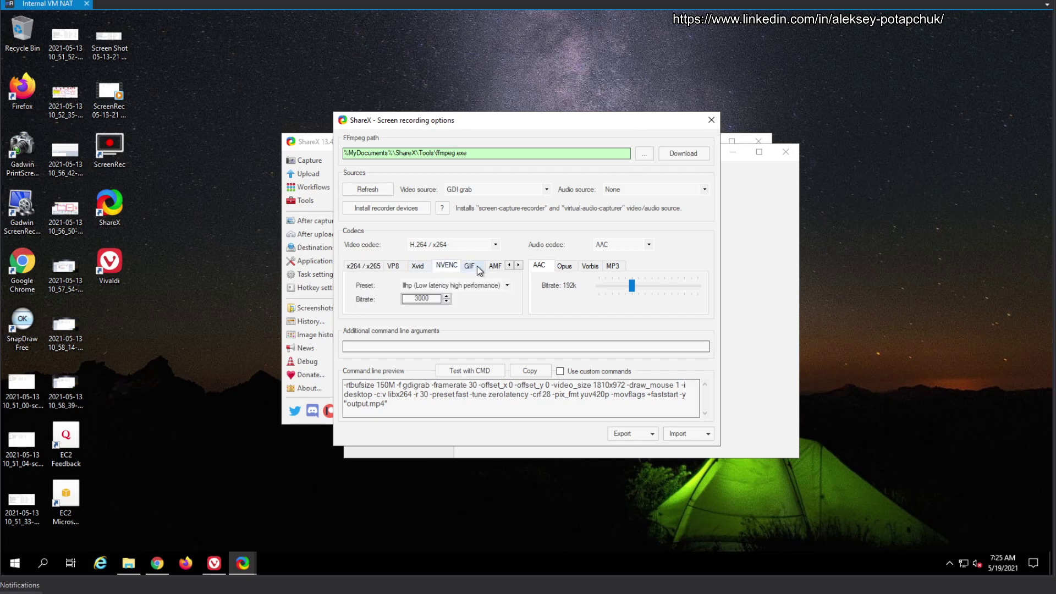
pyautogui.click(411, 268)
pyautogui.click(469, 266)
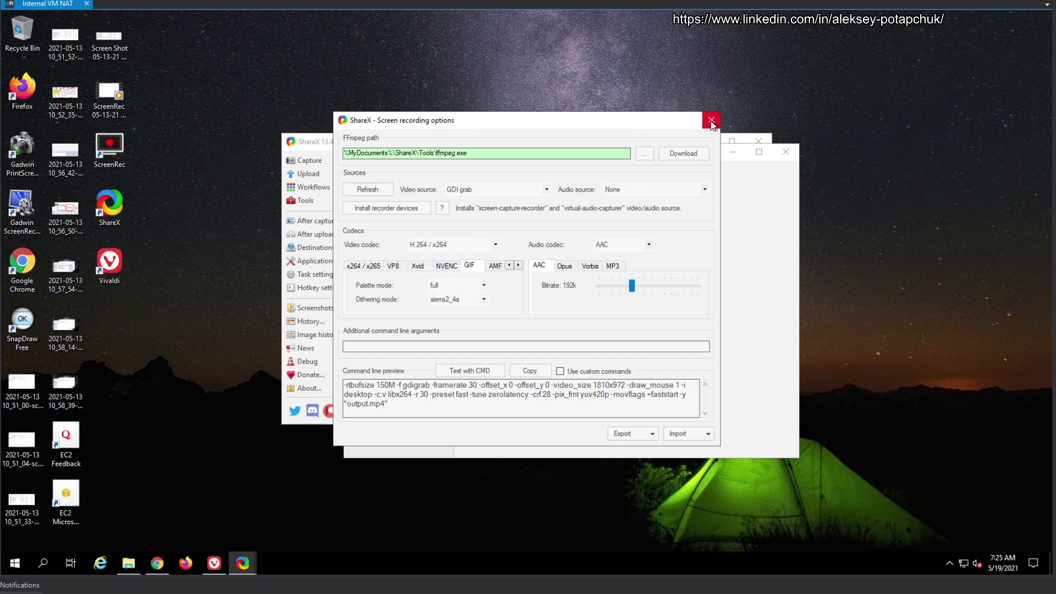
pyautogui.click(372, 266)
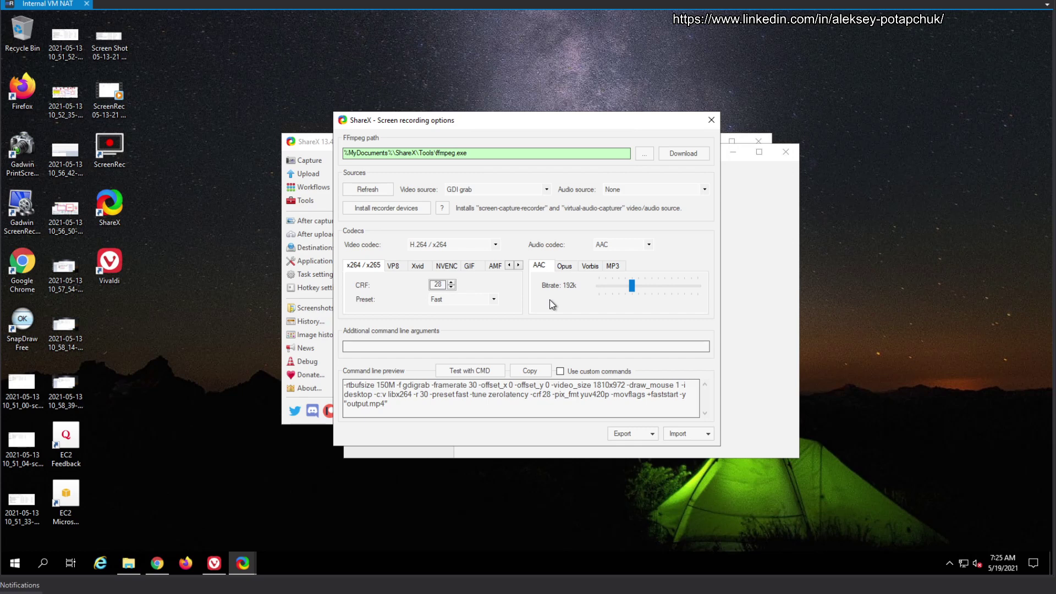
pyautogui.click(711, 120)
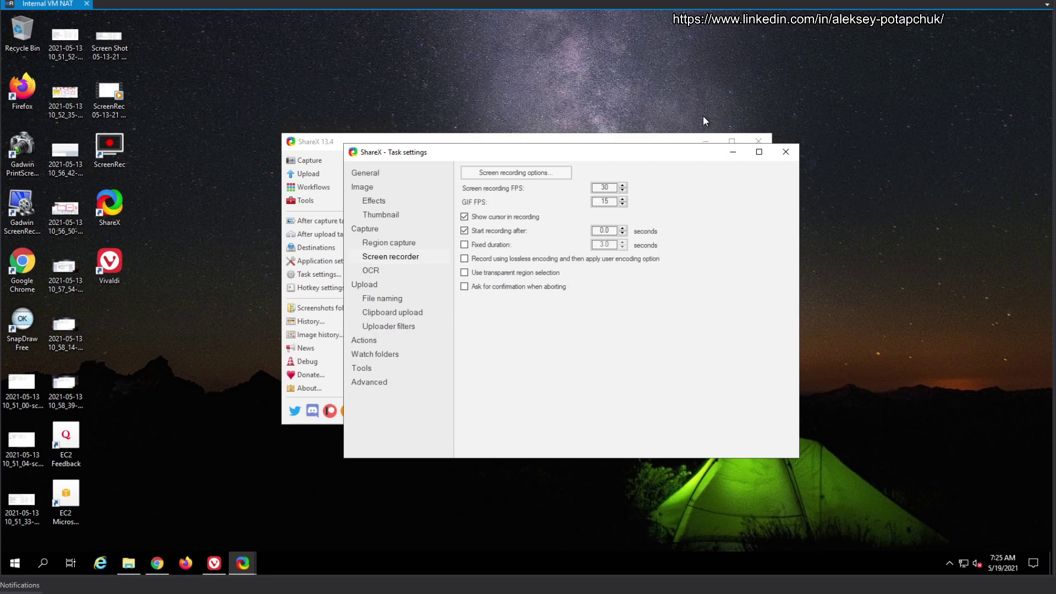
# Examine the OCR options and the file name patterns for capture, clipboard upload and window capture
pyautogui.click(378, 270)
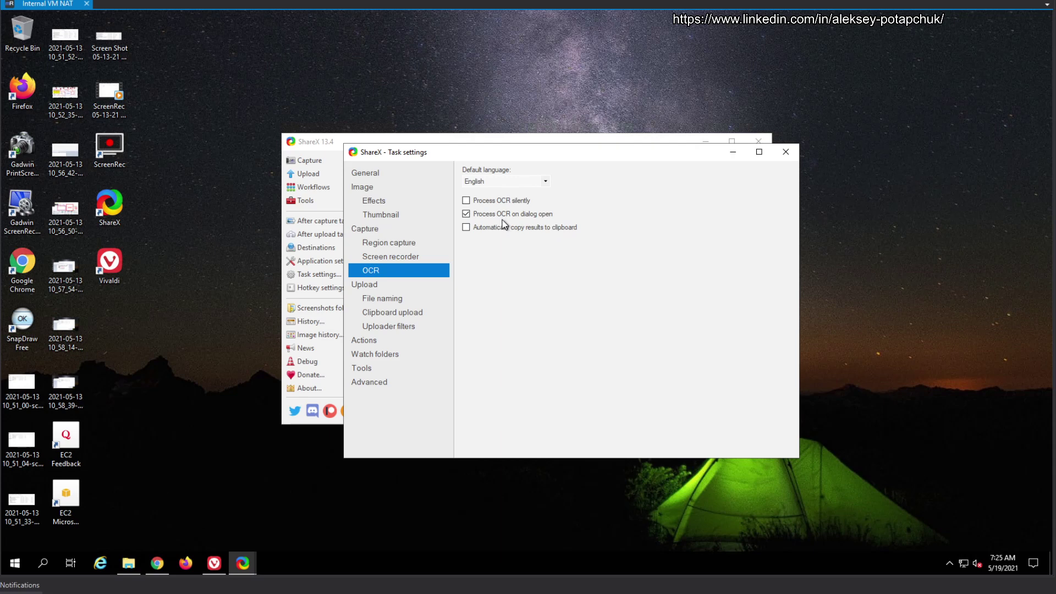
pyautogui.click(373, 298)
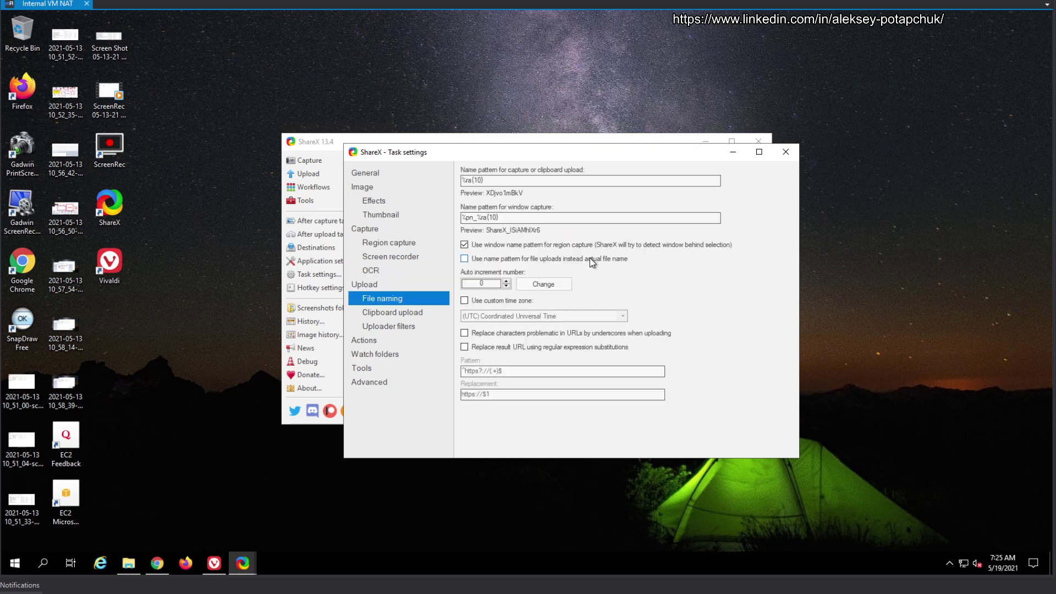
pyautogui.click(556, 182)
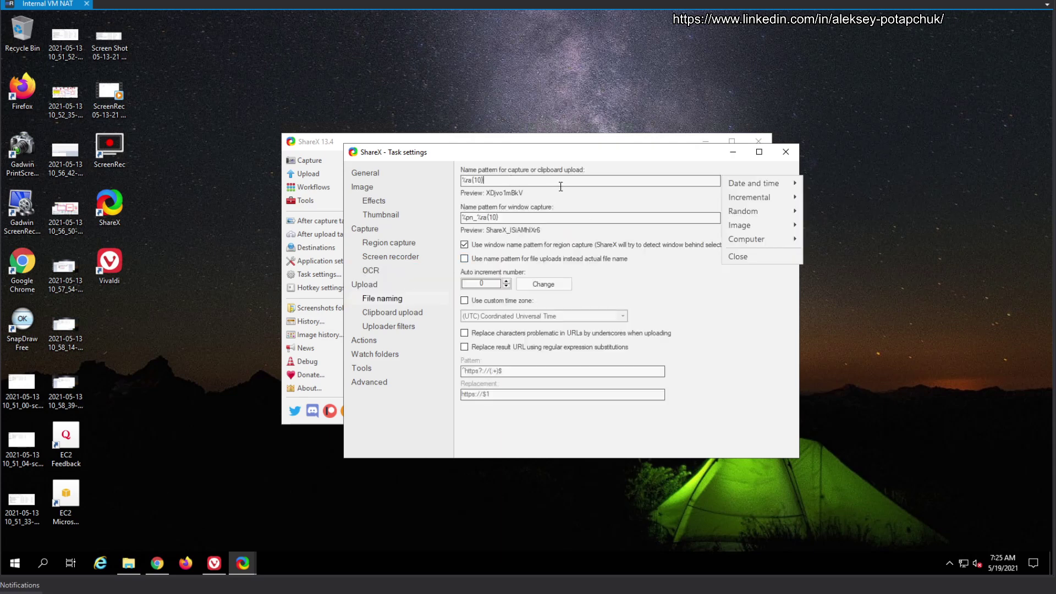
pyautogui.click(562, 218)
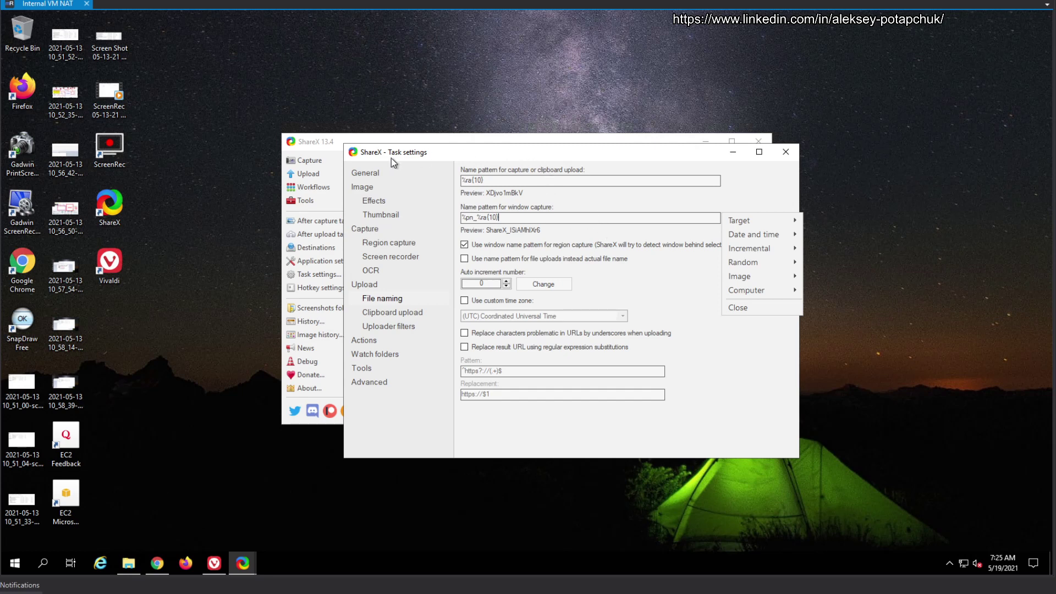
pyautogui.click(214, 563)
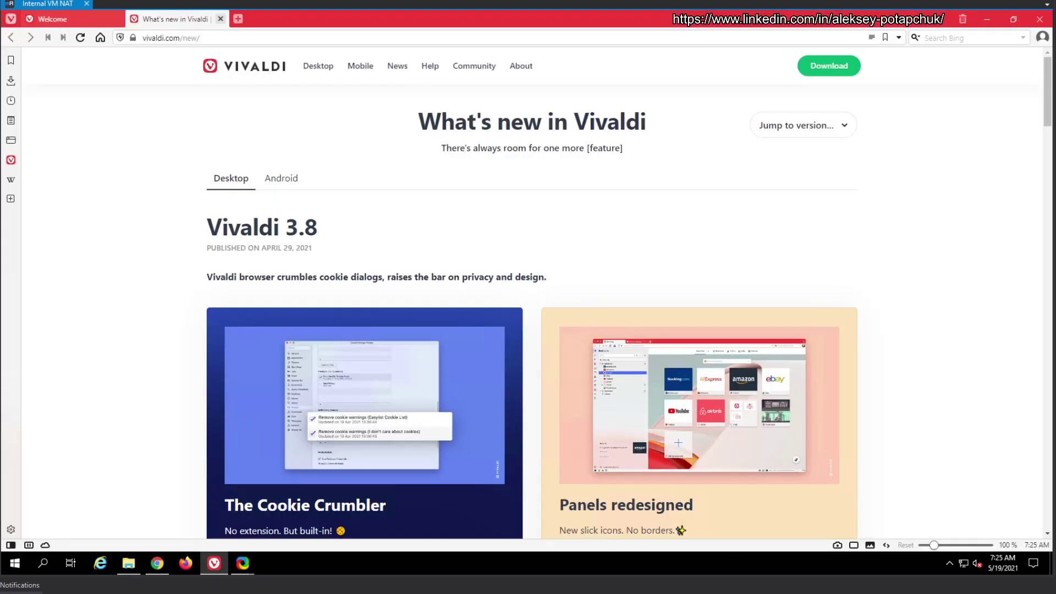
pyautogui.click(987, 19)
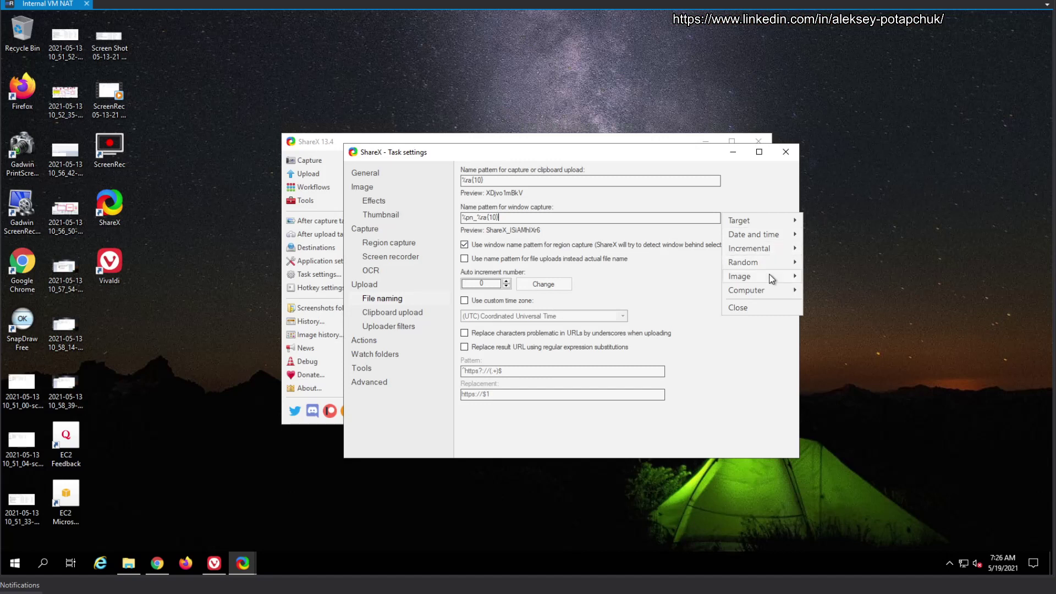
pyautogui.click(594, 178)
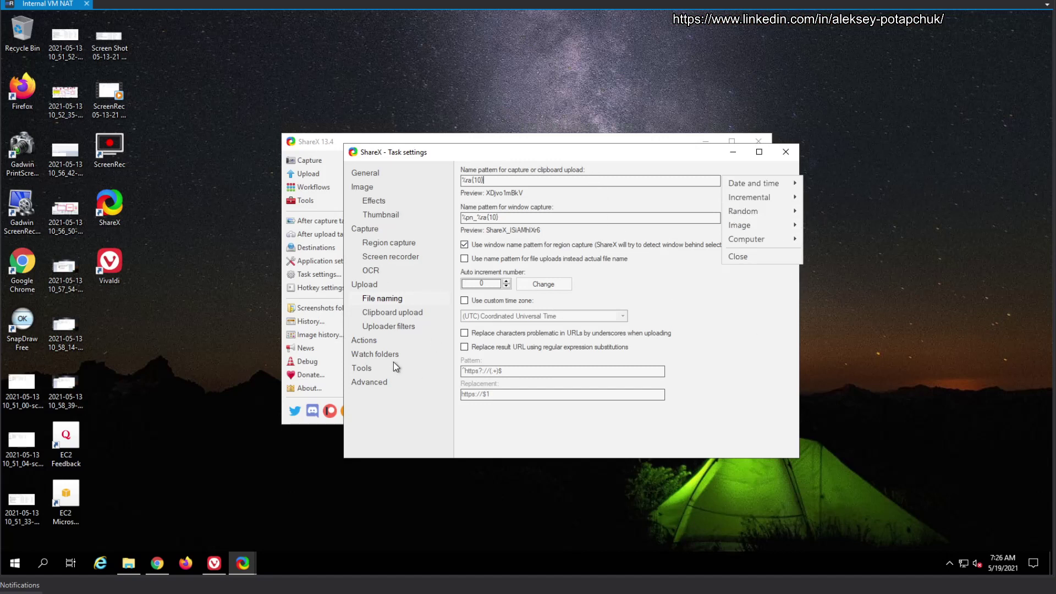
# Examine the clipboard upload, uploader filter, action, watch folder, tool and advanced options and close the task settings
pyautogui.click(414, 316)
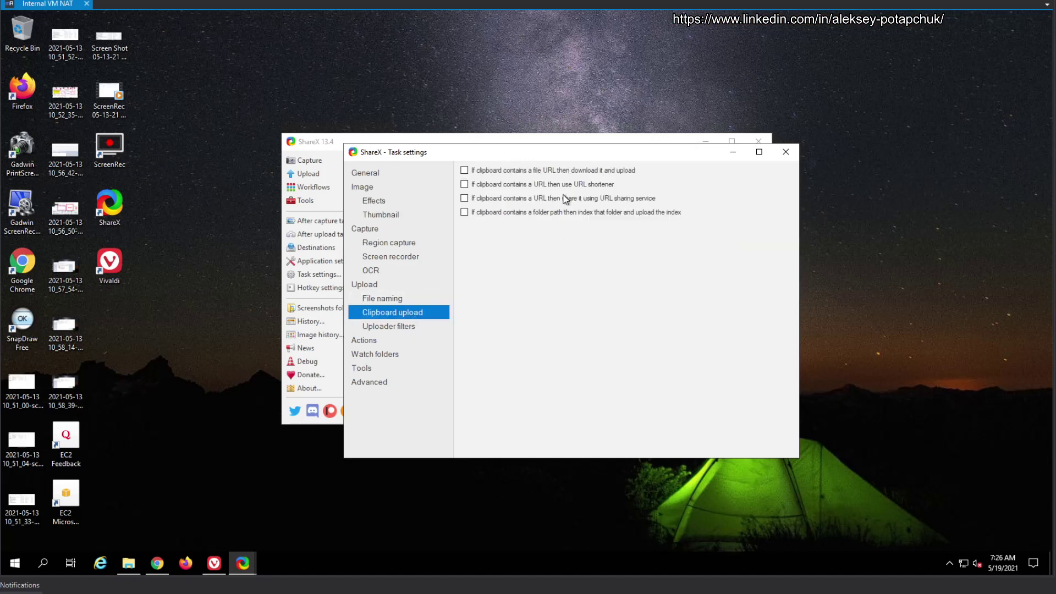
pyautogui.click(400, 325)
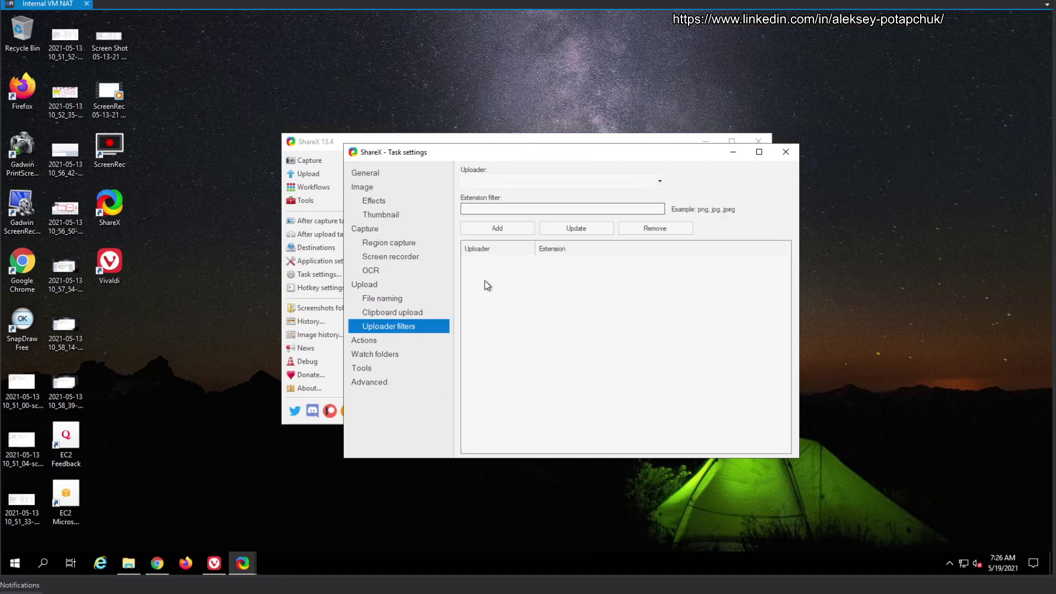
pyautogui.click(360, 345)
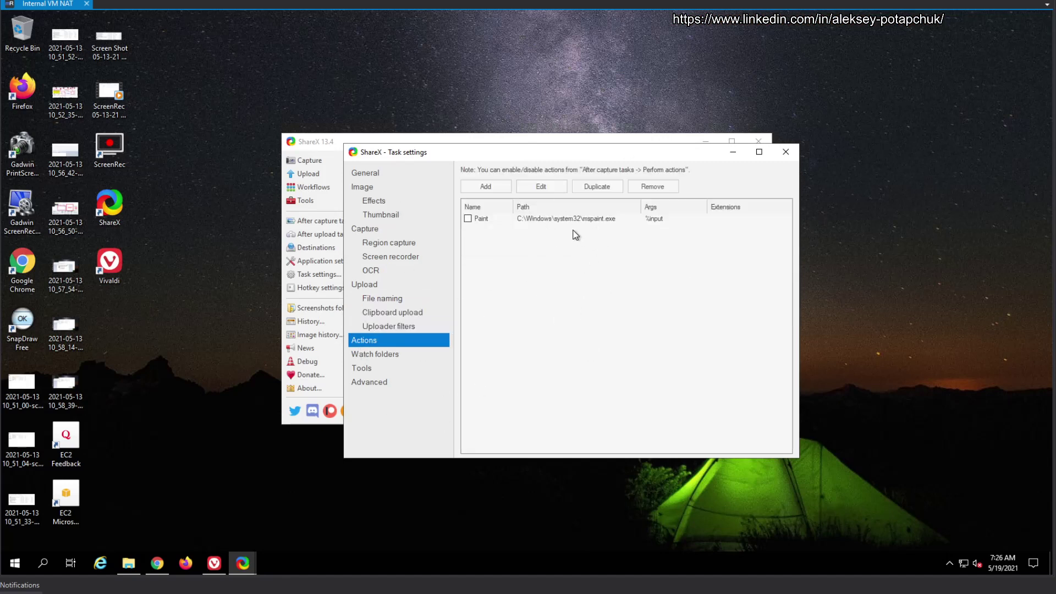
pyautogui.click(403, 353)
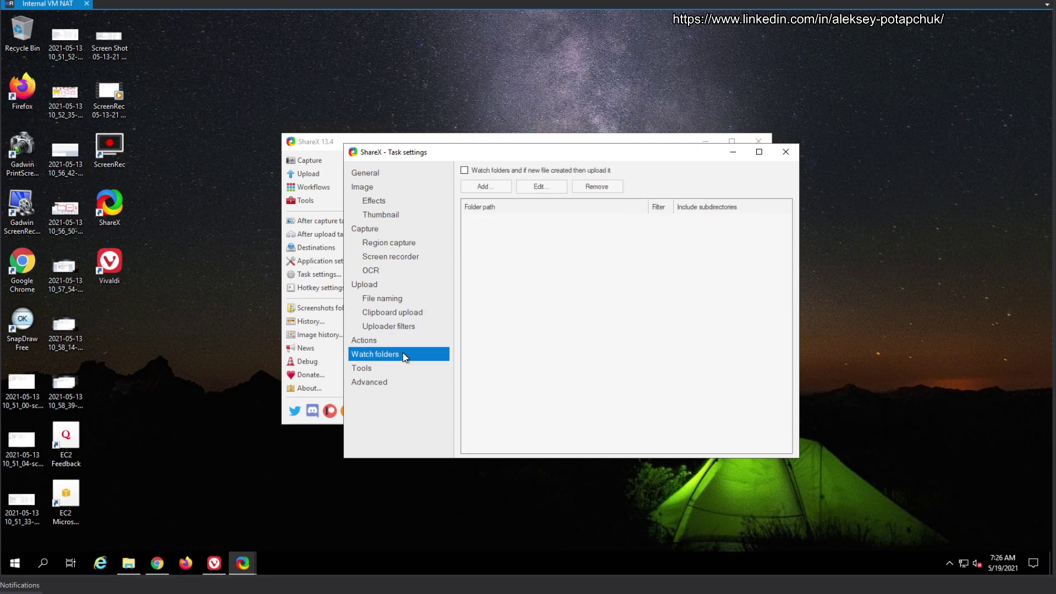
pyautogui.click(378, 370)
pyautogui.click(382, 383)
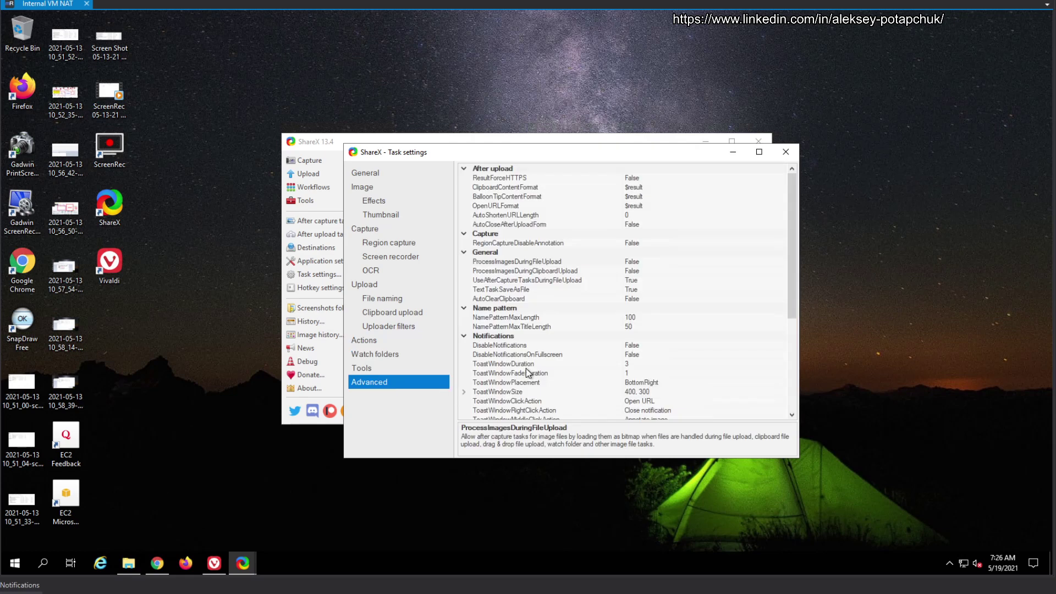
pyautogui.click(785, 152)
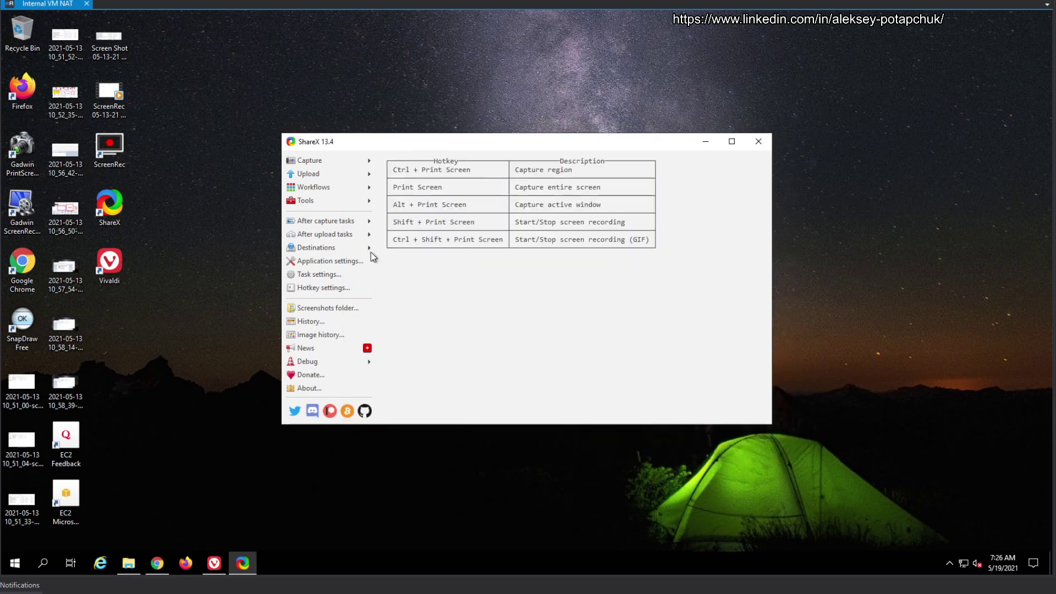
# Open the hotkey settings and assign Alt + 2 as the hotkey for Capture region
pyautogui.click(313, 288)
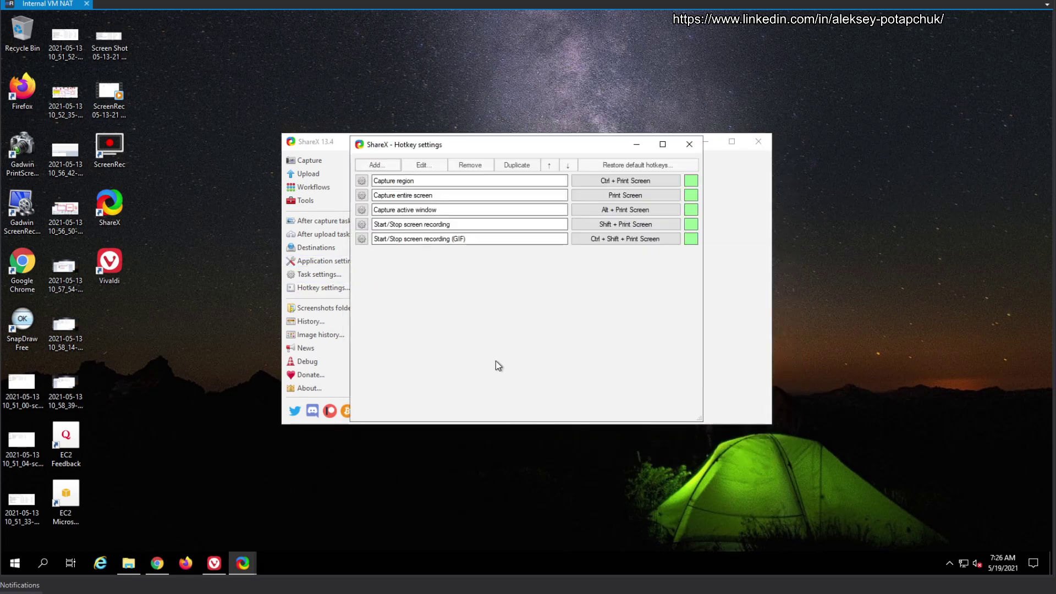
pyautogui.click(638, 180)
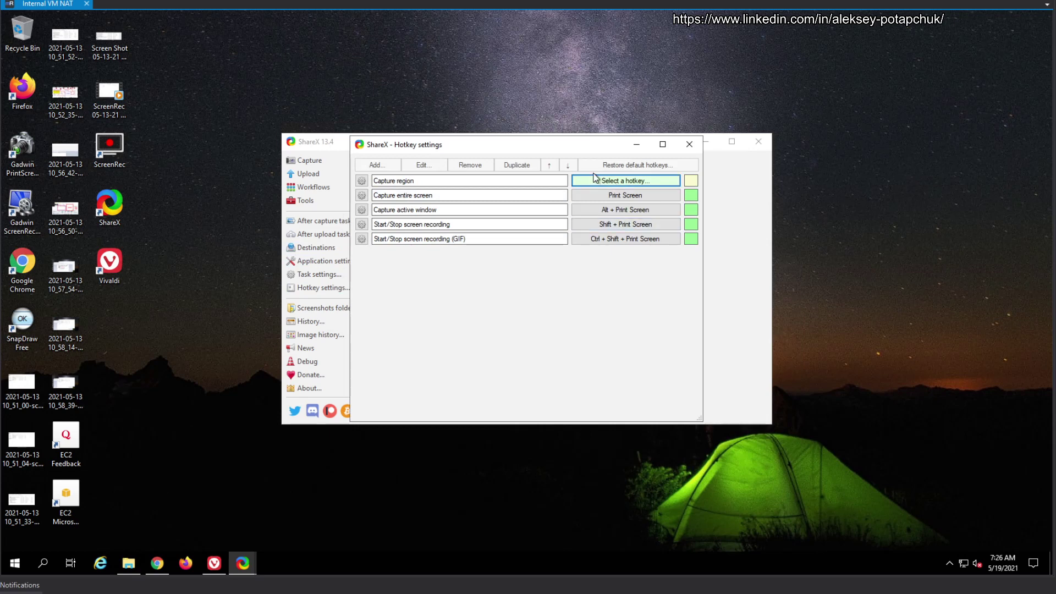
pyautogui.hotkey('alt', '2')
# Open the task settings for Capture region and examine the task, upload, file naming, clipboard upload and uploader filter options
pyautogui.click(362, 183)
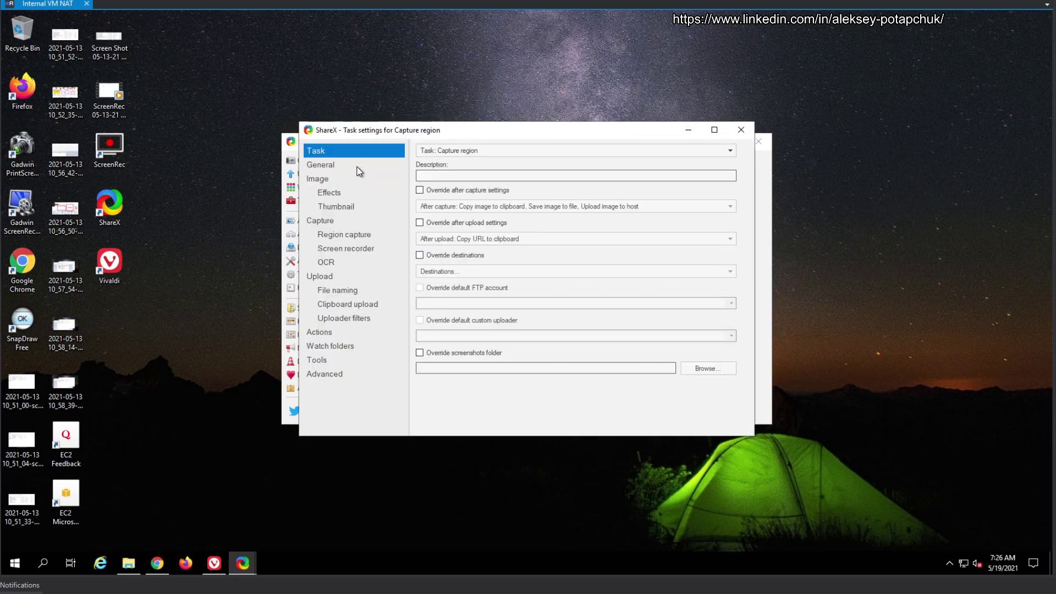
pyautogui.moveTo(395, 134); pyautogui.dragTo(425, 137)
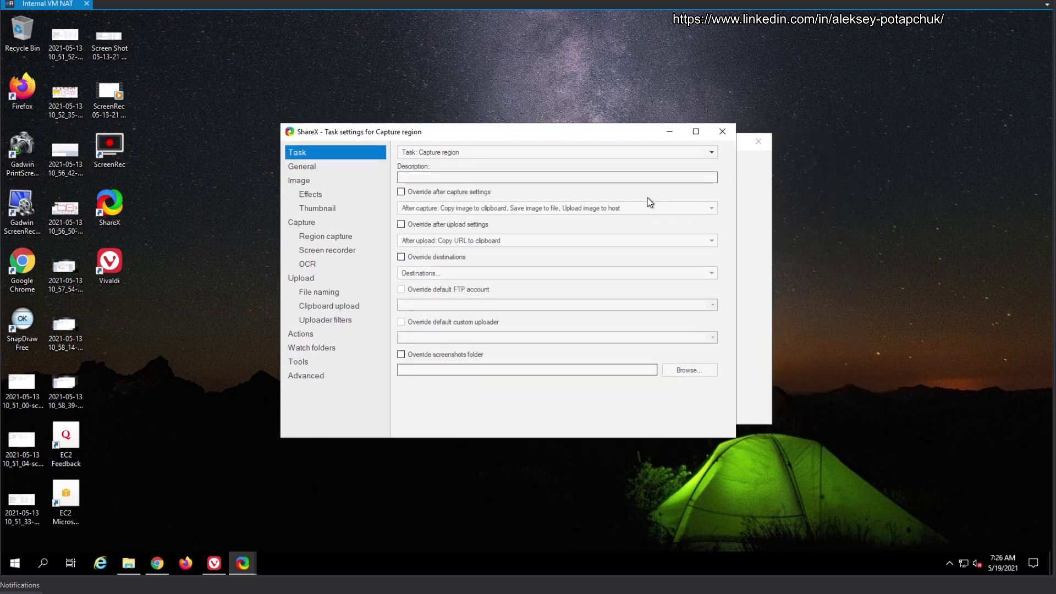
pyautogui.click(453, 194)
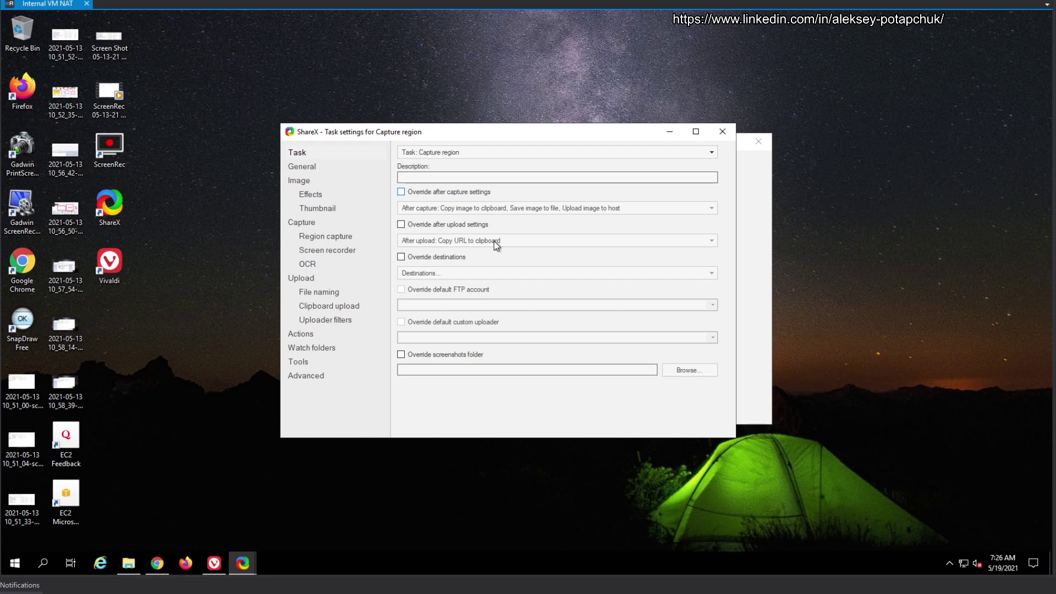
pyautogui.click(309, 278)
pyautogui.click(332, 292)
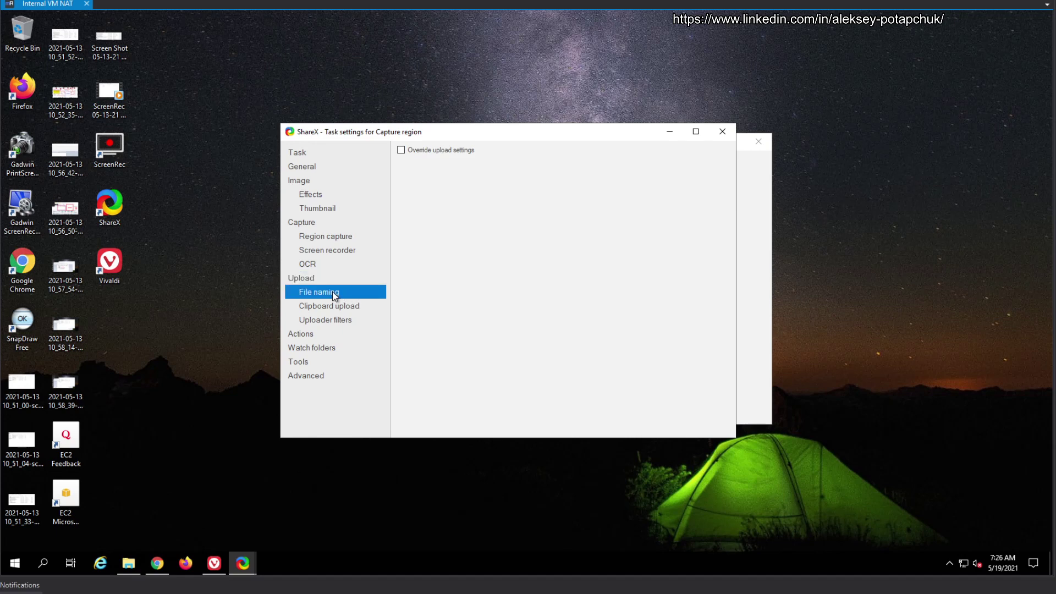
pyautogui.click(336, 306)
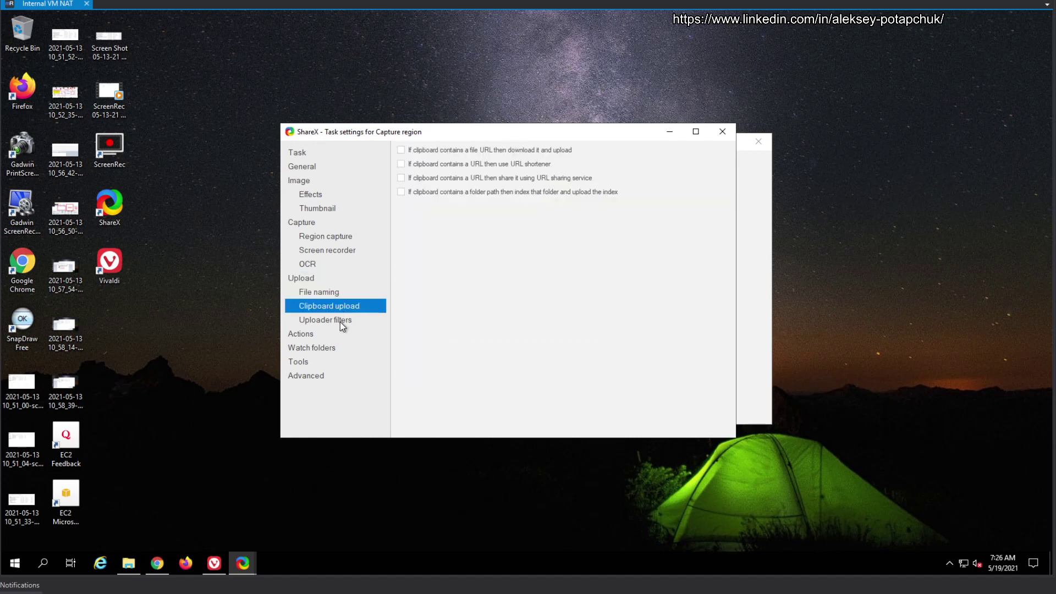
pyautogui.click(340, 320)
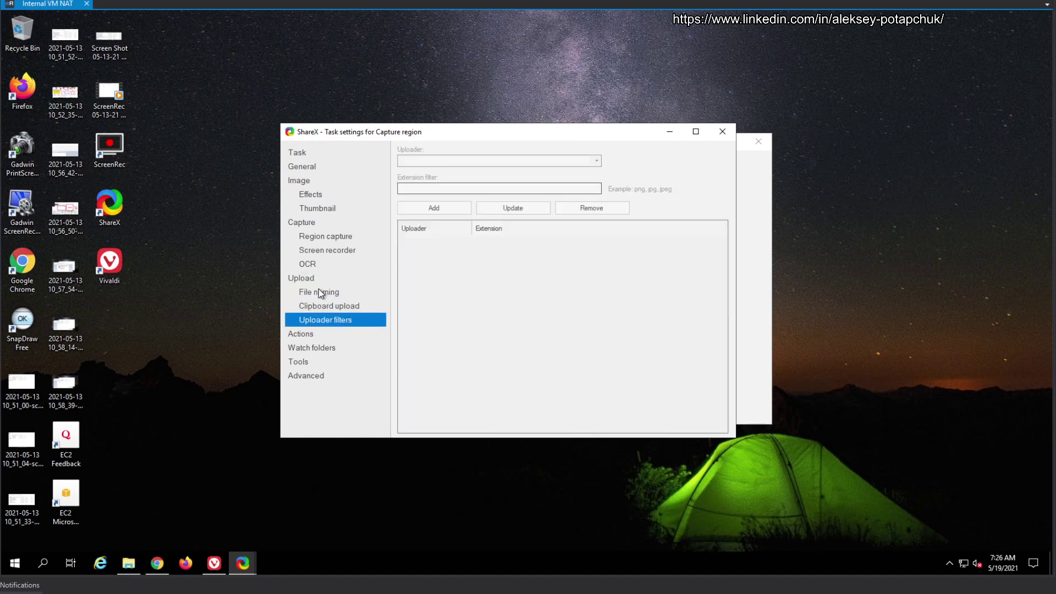
pyautogui.click(321, 292)
pyautogui.click(309, 147)
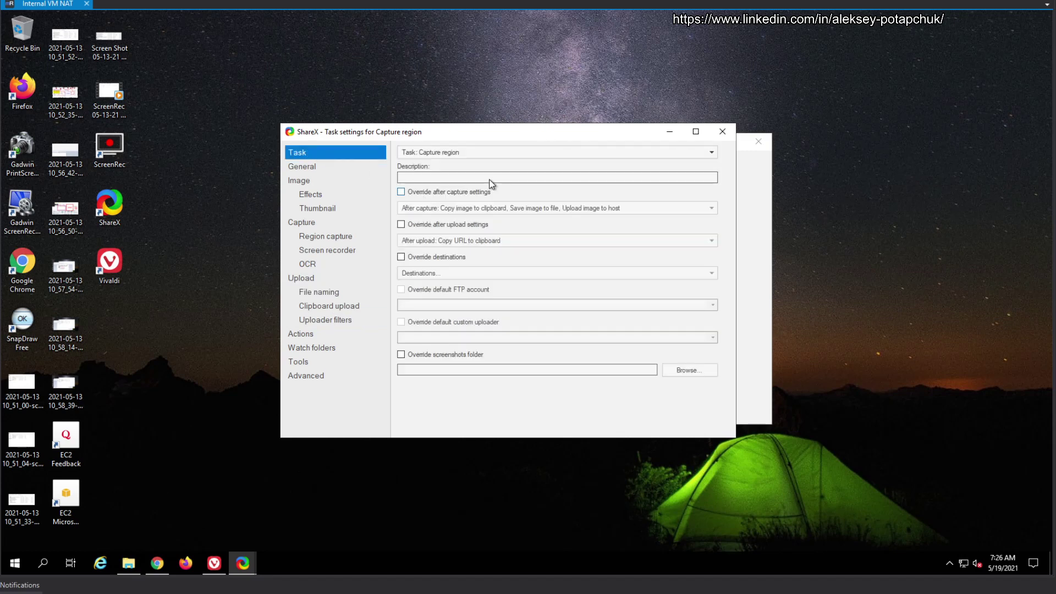
pyautogui.click(463, 228)
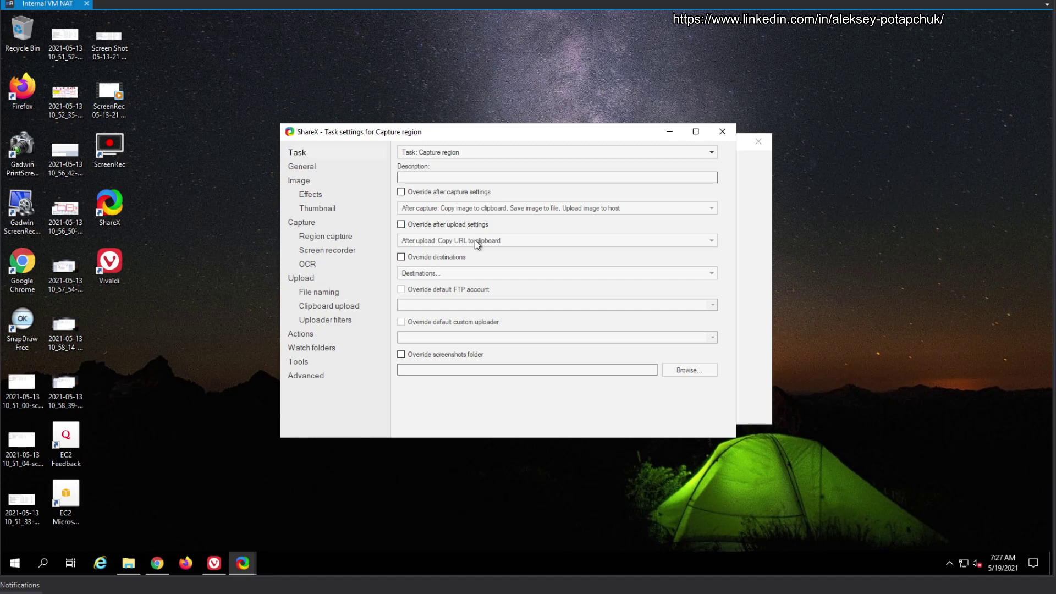
pyautogui.click(462, 243)
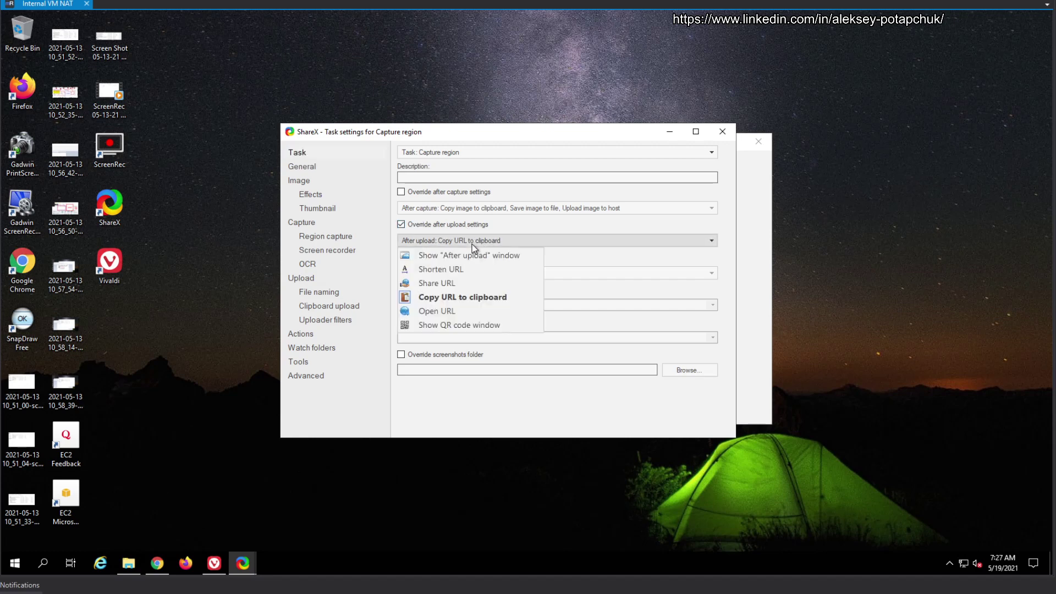
pyautogui.click(489, 223)
# Override the after capture settings for Capture region, turn off Upload image to host, and view the general options
pyautogui.click(460, 193)
pyautogui.click(514, 209)
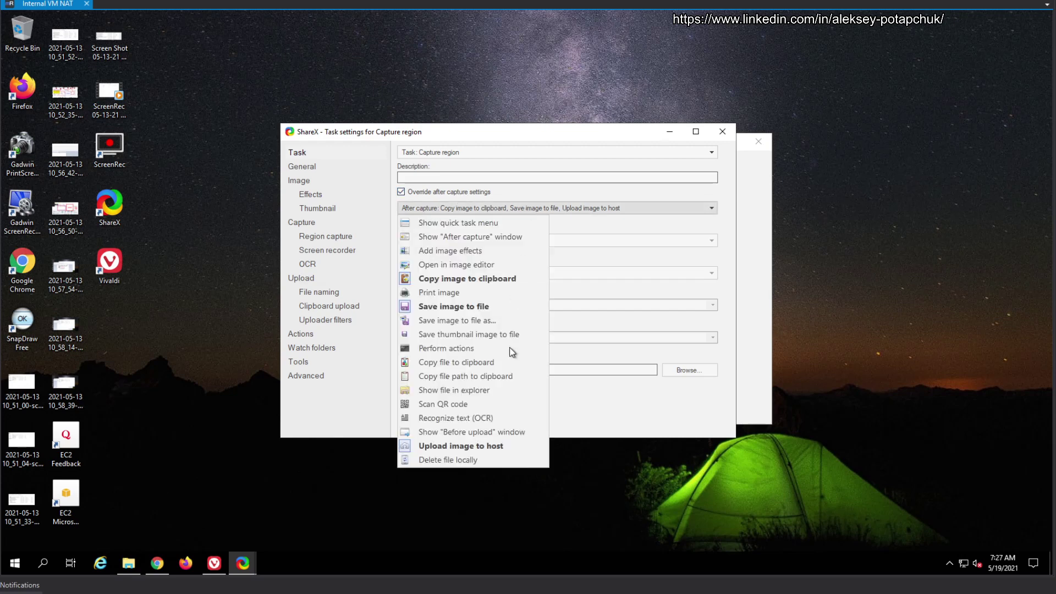
pyautogui.click(487, 446)
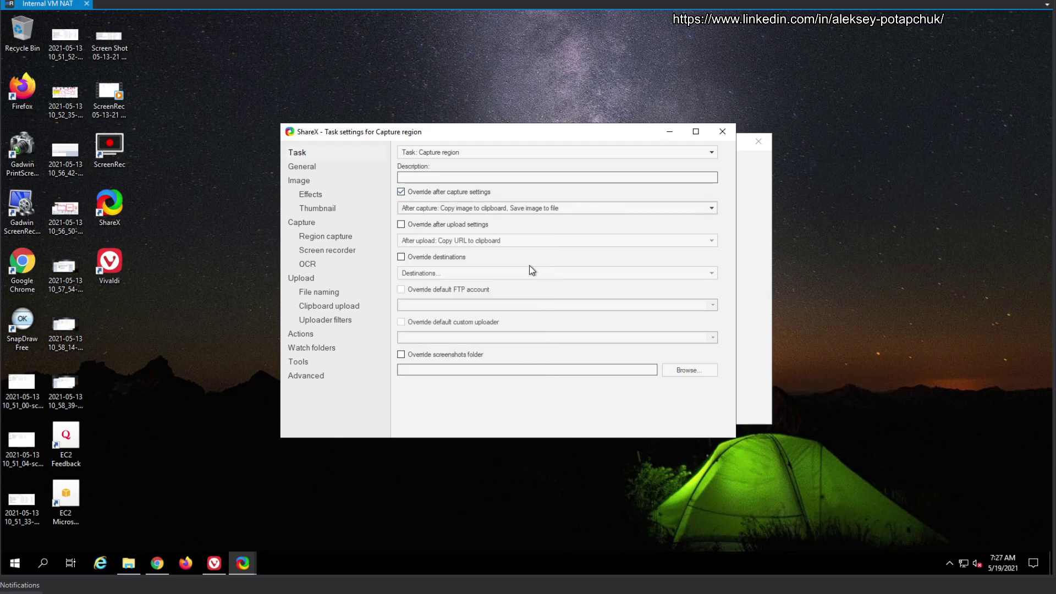
pyautogui.click(526, 212)
pyautogui.click(524, 213)
pyautogui.click(524, 214)
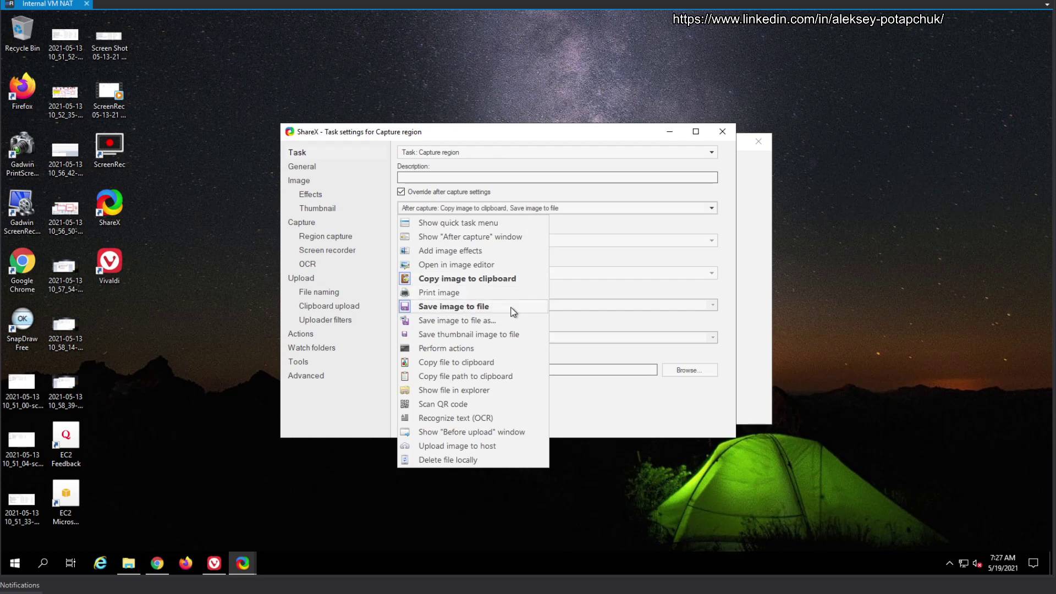
pyautogui.click(678, 224)
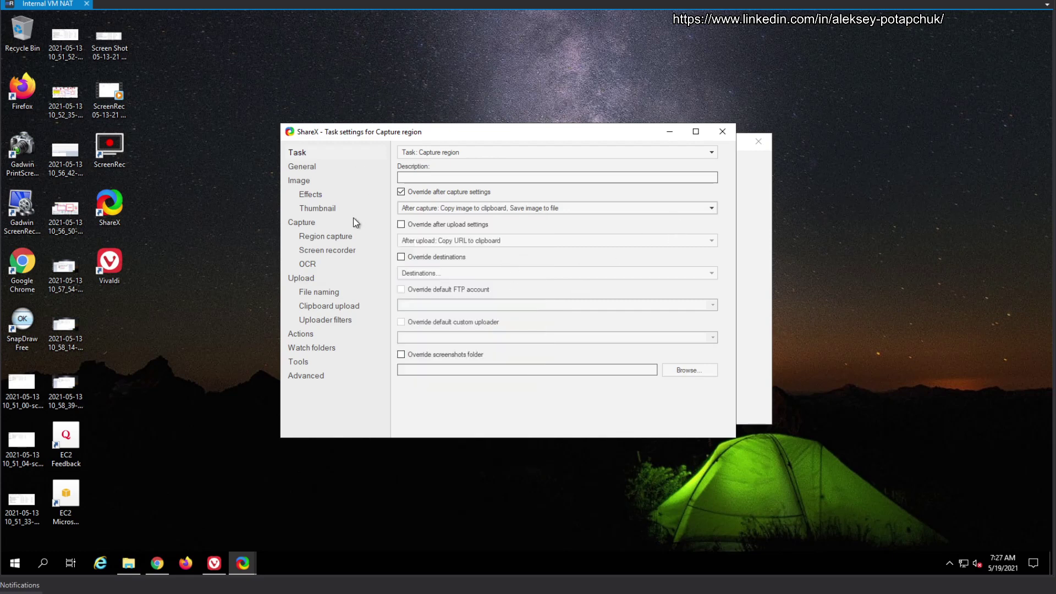
pyautogui.click(301, 166)
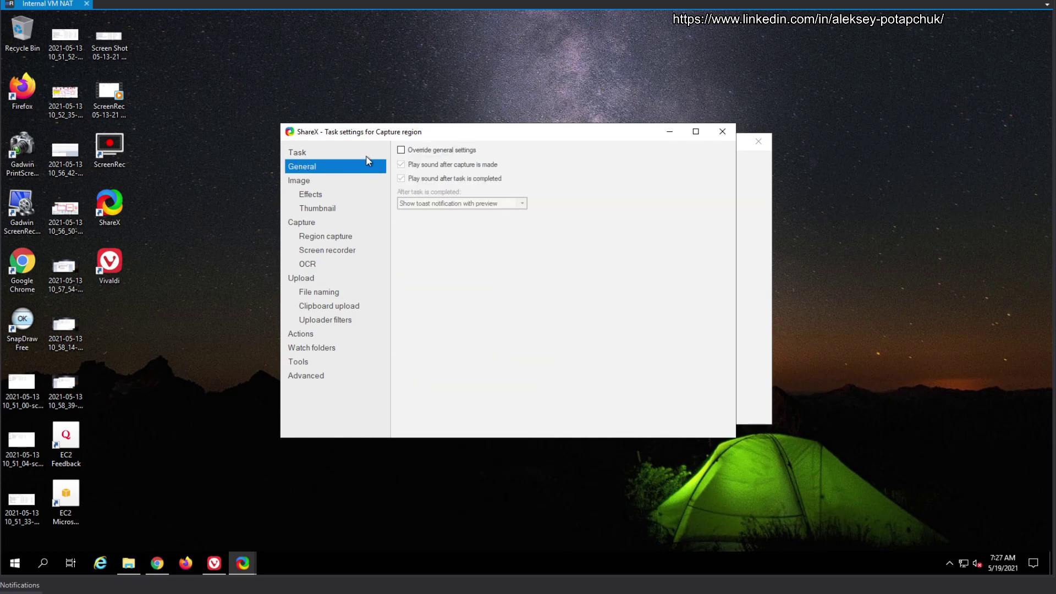
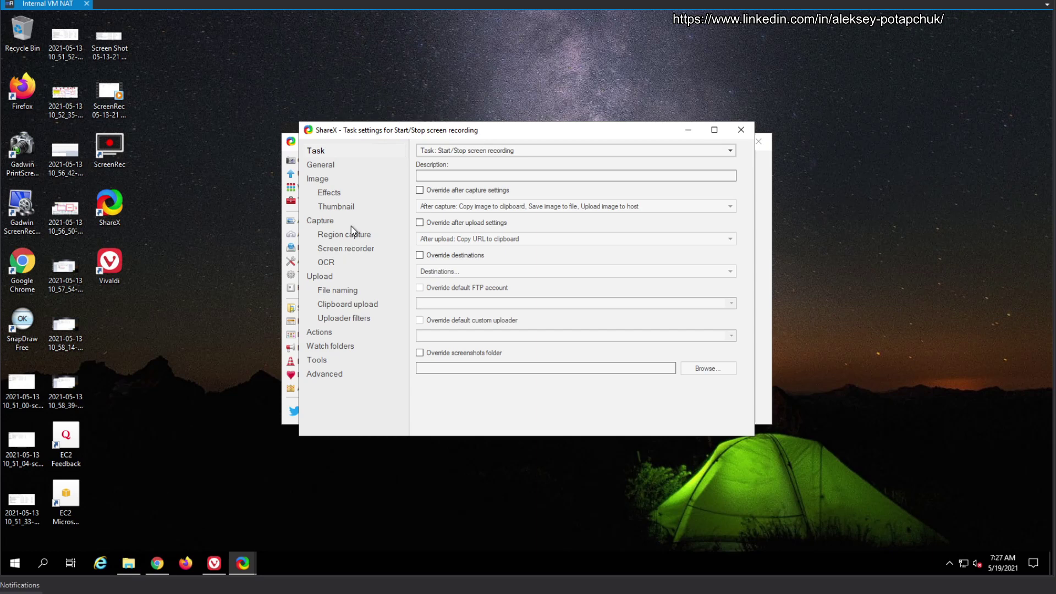
# Examine the action, image, capture, region capture, screen recorder and upload options for Start/Stop screen recording and close its task settings
pyautogui.click(329, 333)
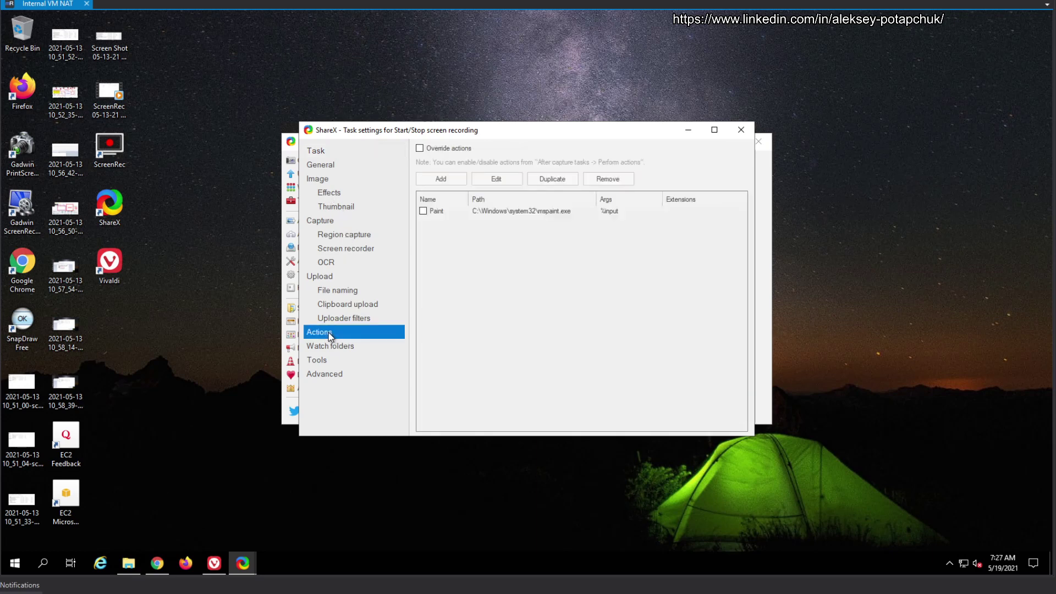
pyautogui.click(349, 292)
pyautogui.click(342, 236)
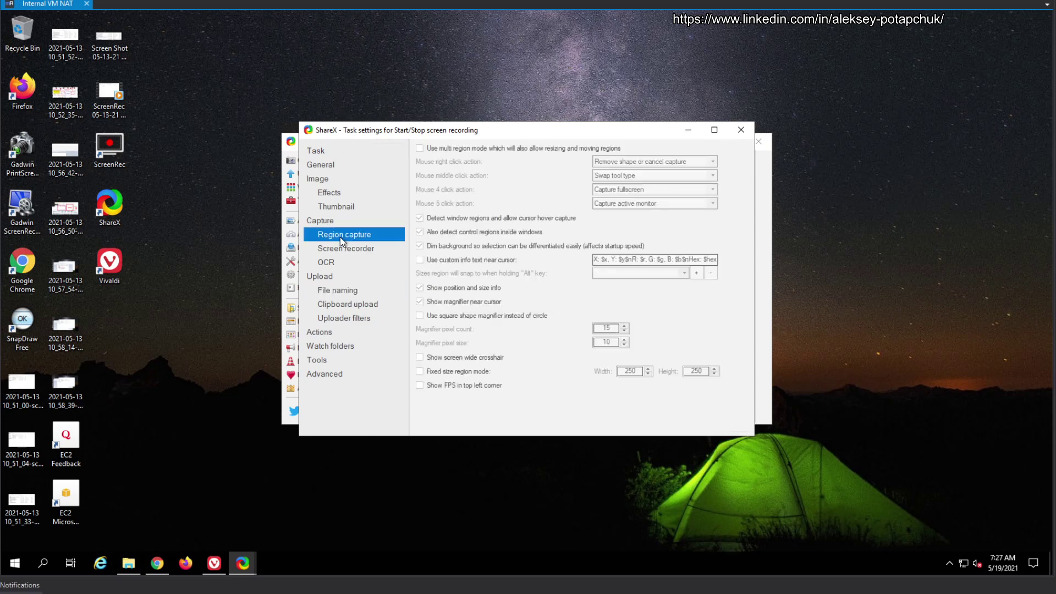
pyautogui.click(328, 263)
pyautogui.click(327, 274)
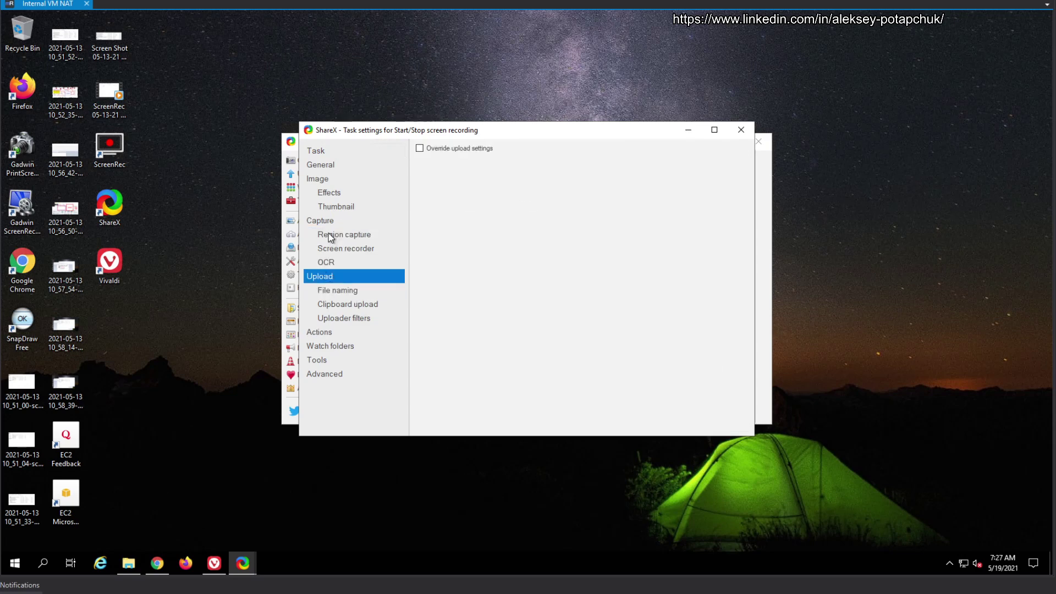
pyautogui.click(322, 180)
pyautogui.click(329, 193)
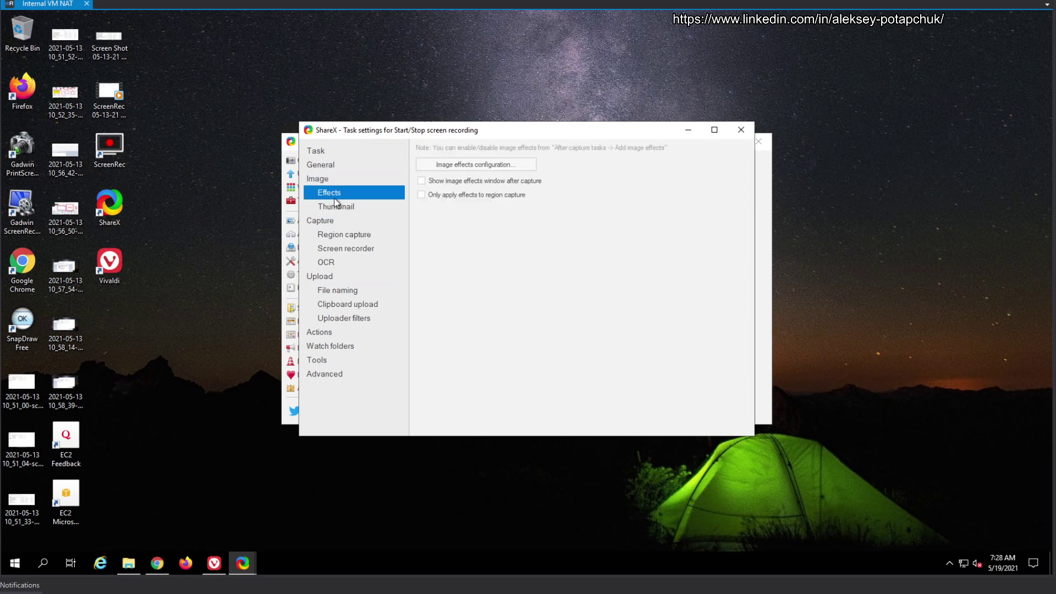
pyautogui.click(339, 208)
pyautogui.click(327, 222)
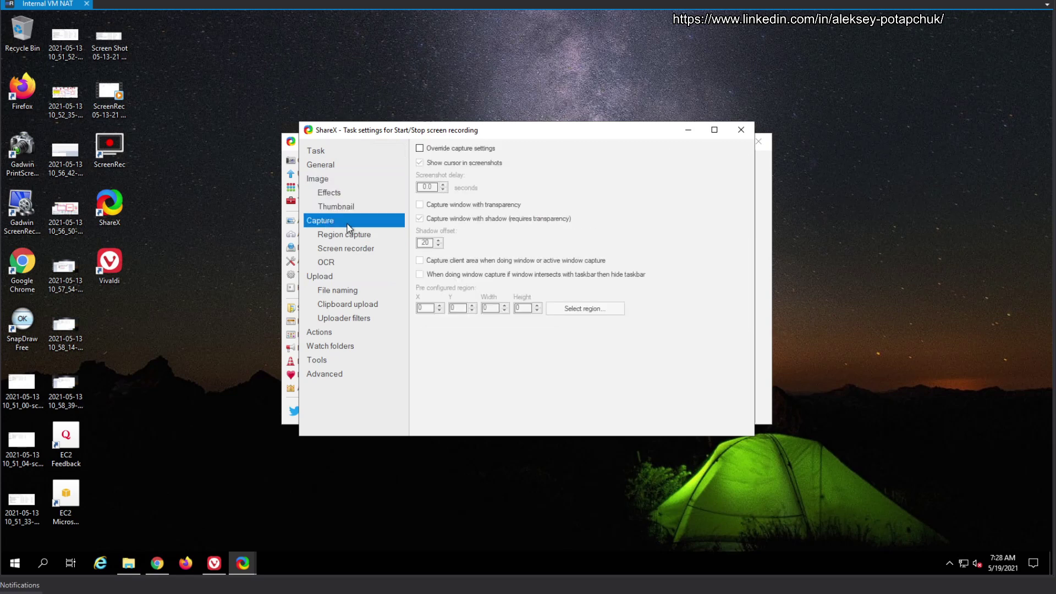
pyautogui.click(351, 235)
pyautogui.click(345, 249)
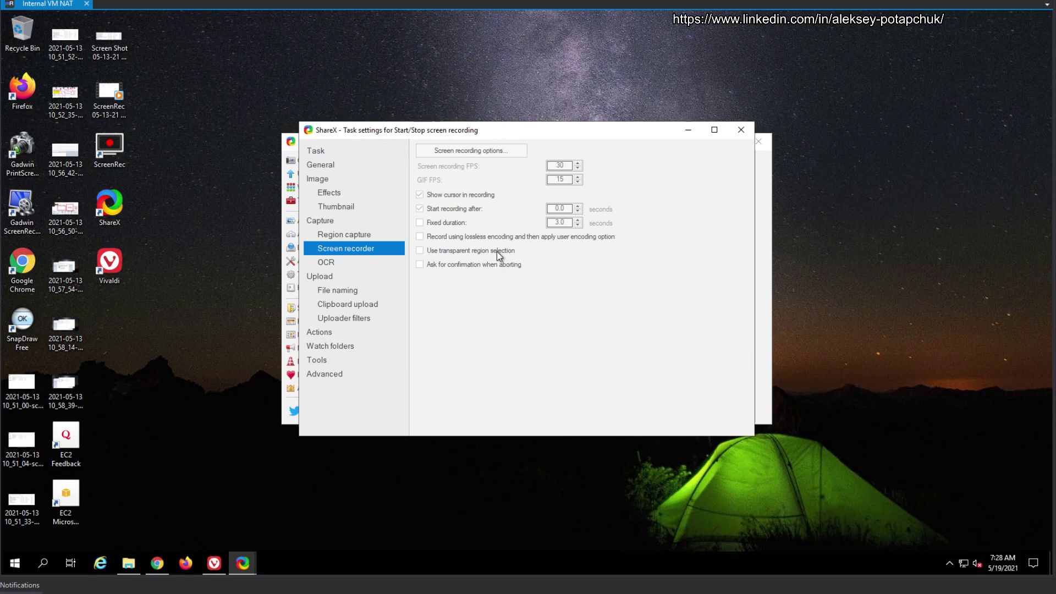
pyautogui.click(317, 157)
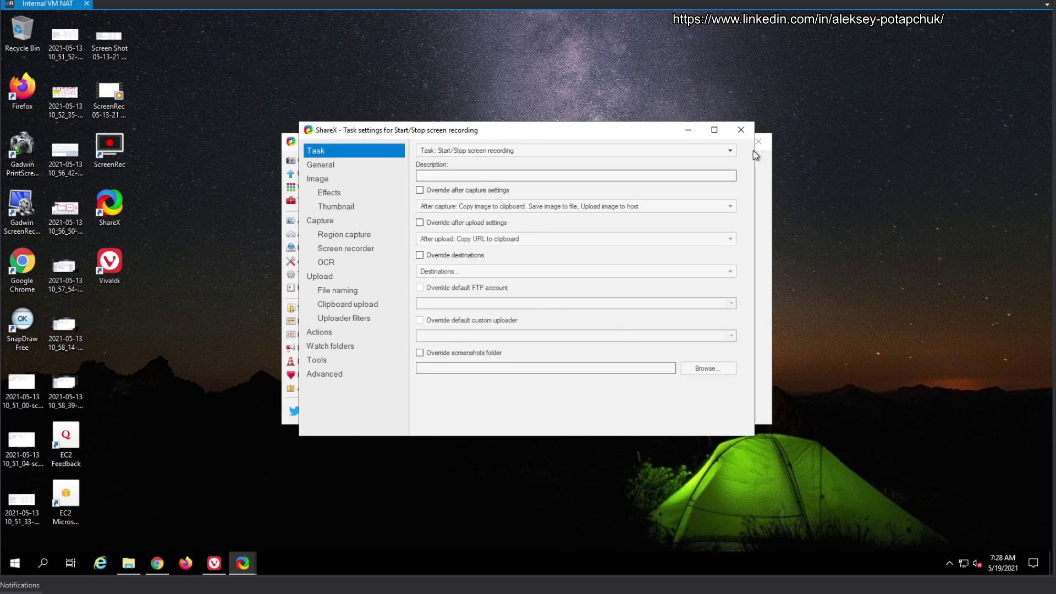
pyautogui.click(741, 129)
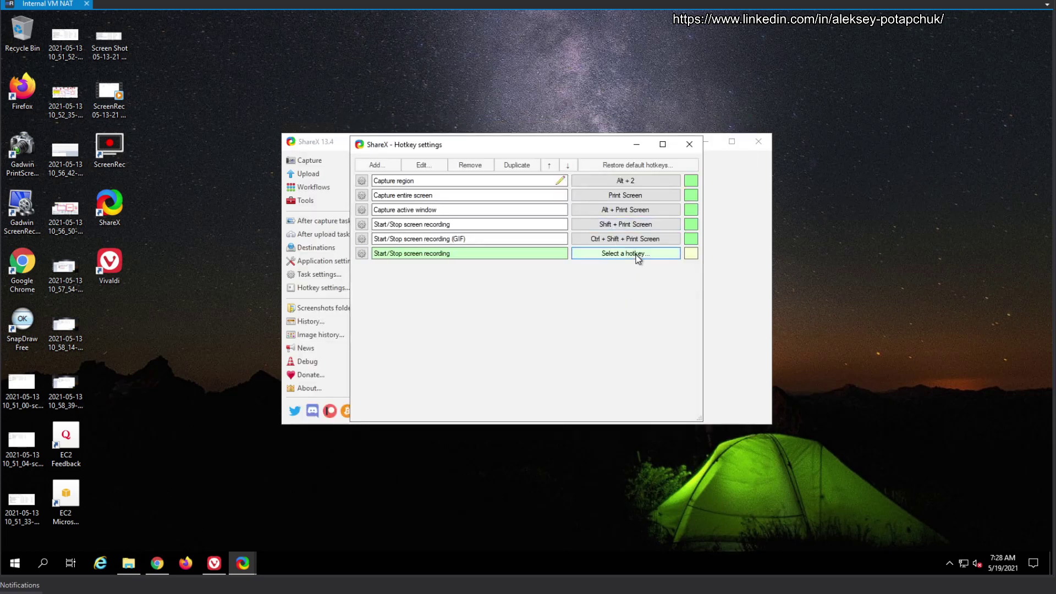
# Assign Alt + 3 to the added Start/Stop screen recording hotkey and change its task to Start/Stop screen recording (GIF)
pyautogui.hotkey('alt', '3')
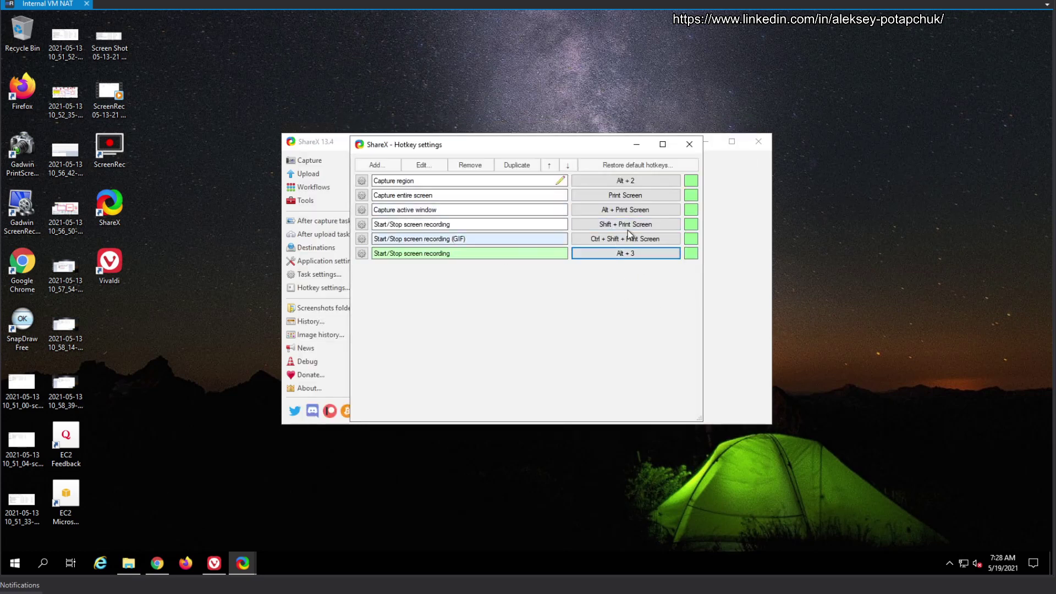
pyautogui.click(361, 253)
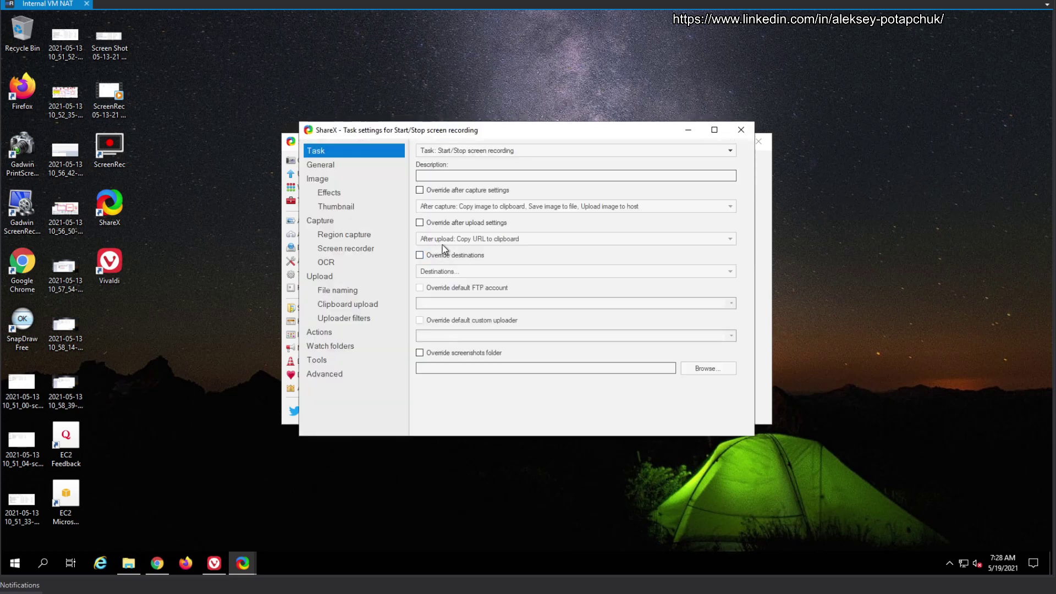
pyautogui.click(485, 151)
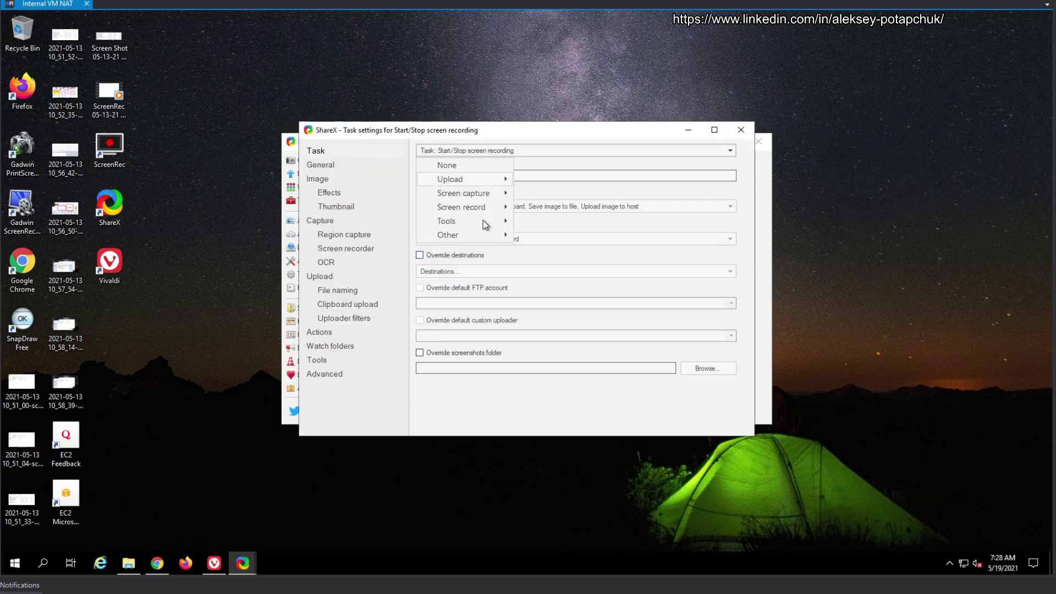
pyautogui.moveTo(483, 221)
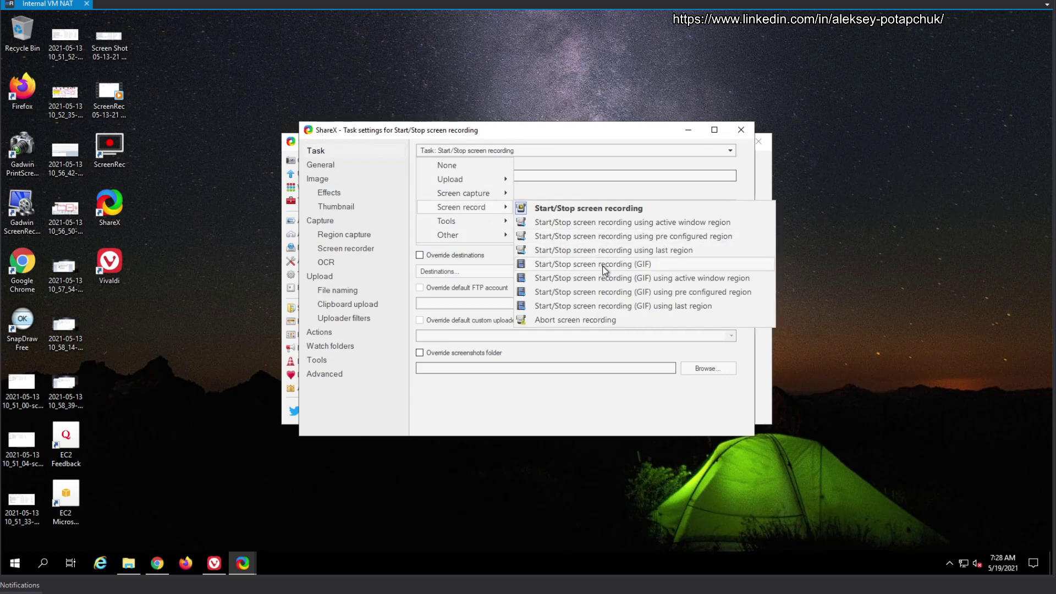
pyautogui.click(604, 270)
# Review the screen capture and screen record task choices, close the task settings and select the Ctrl + Shift + Print Screen hotkey entry
pyautogui.click(504, 151)
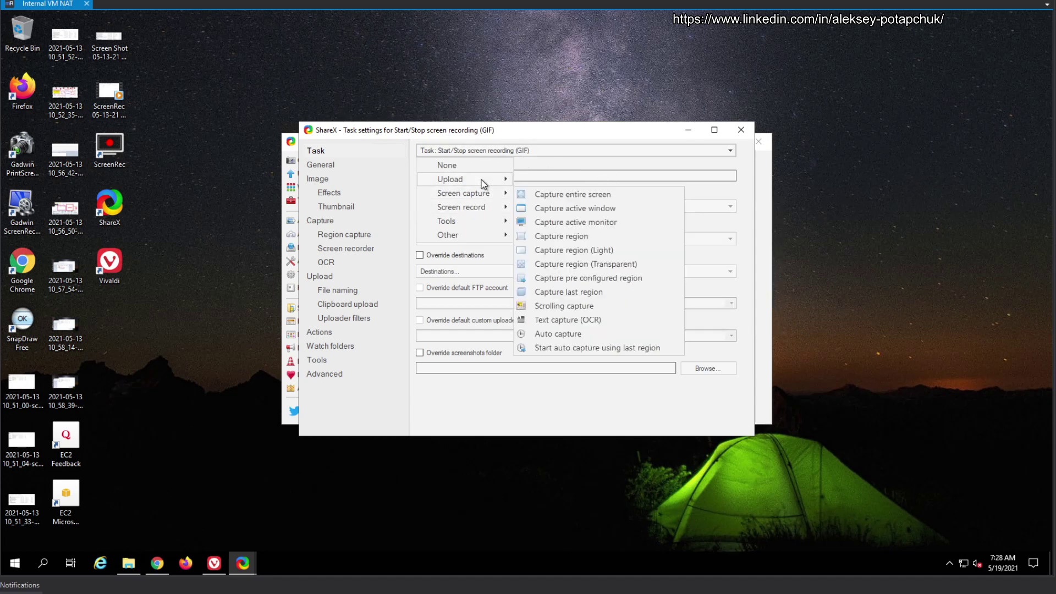
pyautogui.moveTo(487, 209)
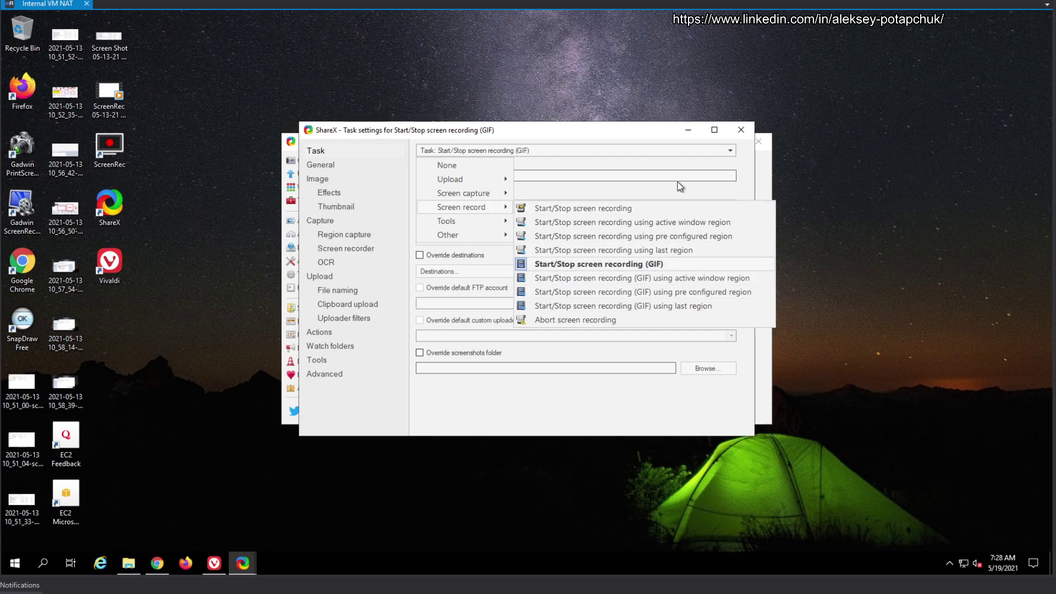
pyautogui.click(688, 194)
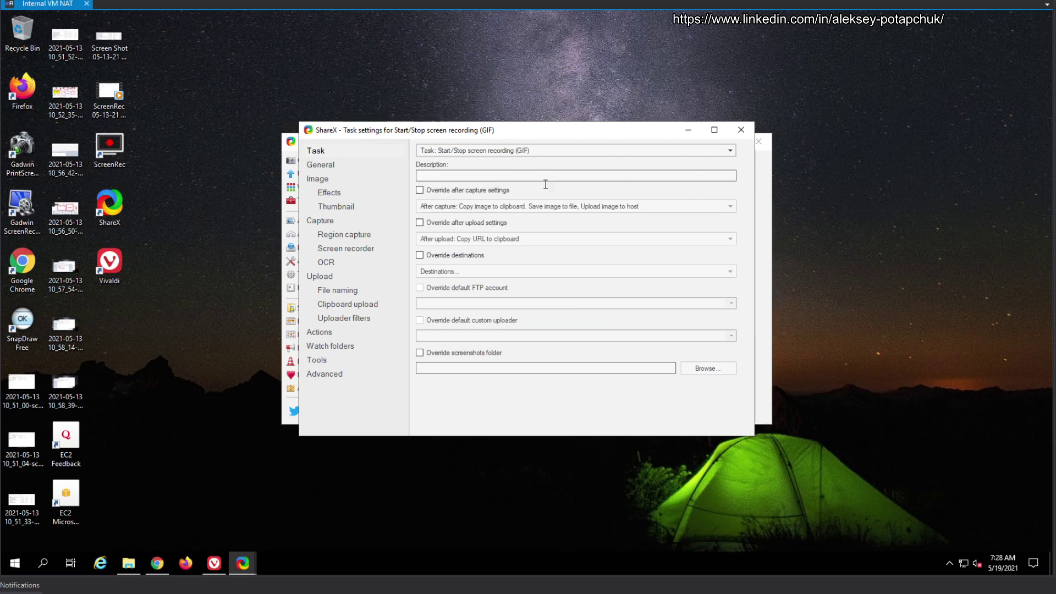
pyautogui.click(488, 173)
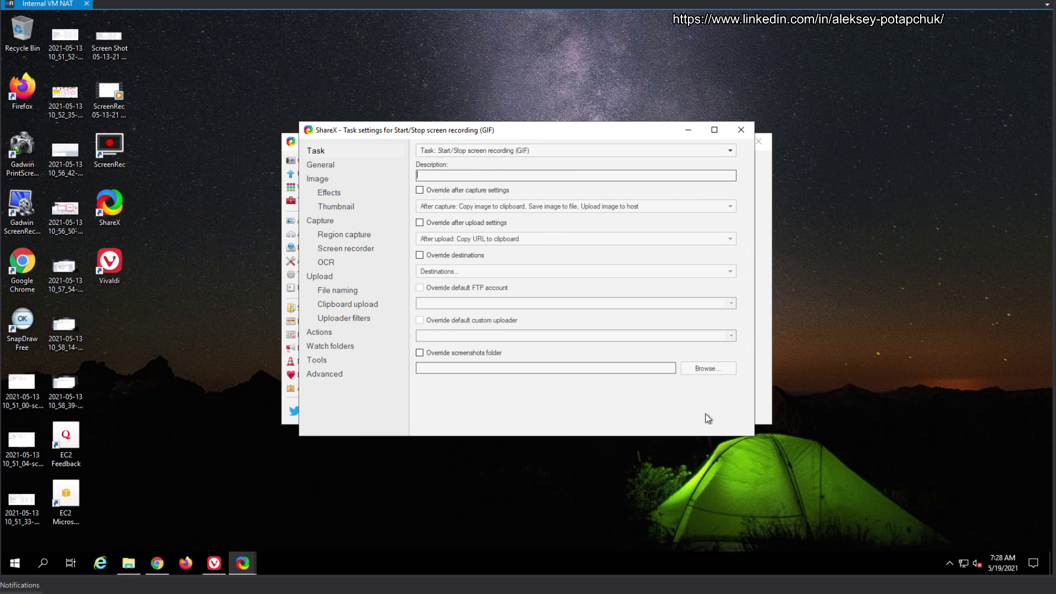
pyautogui.click(740, 130)
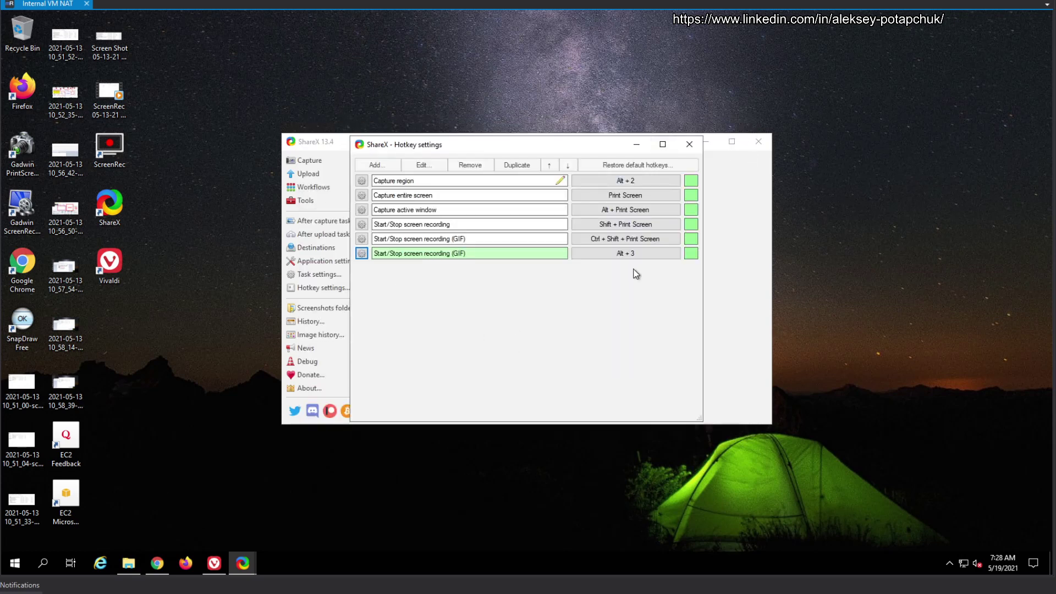
pyautogui.click(470, 240)
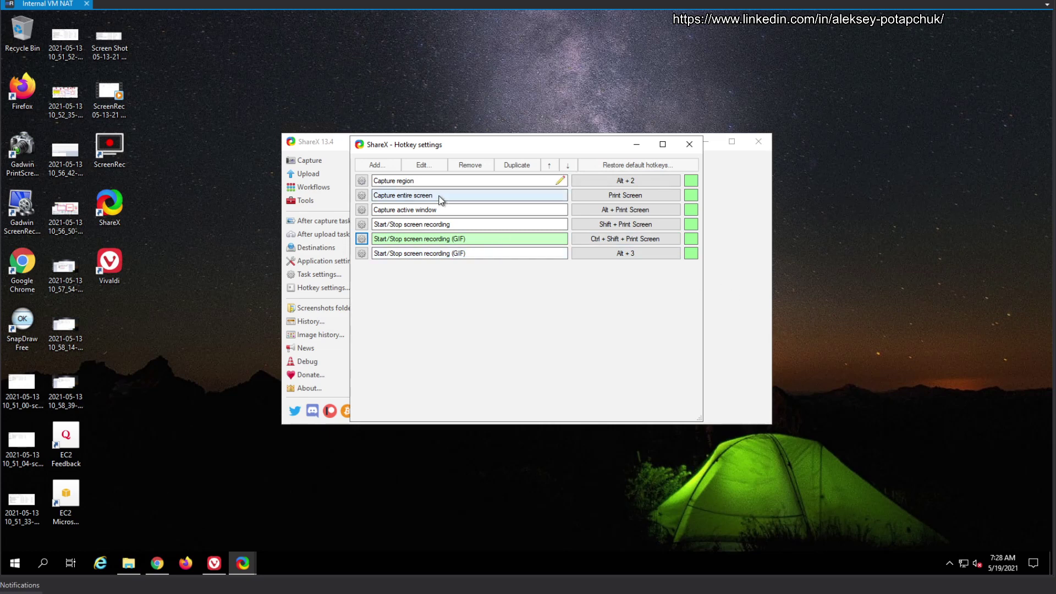
# Close the hotkey settings, try the Alt + 2 region capture hotkey and cancel the capture
pyautogui.click(689, 144)
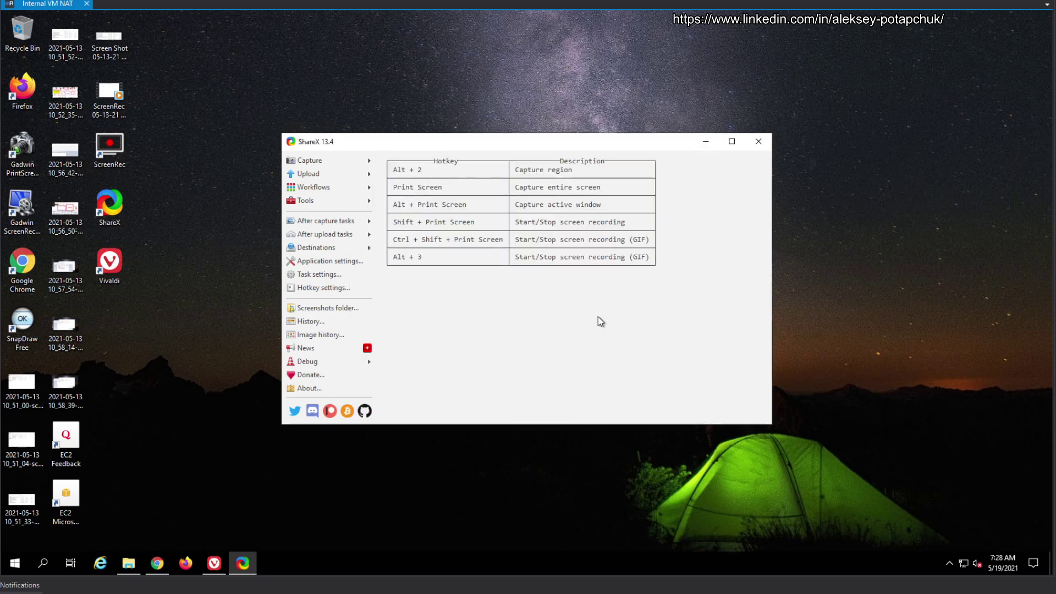
pyautogui.hotkey('alt', '2')
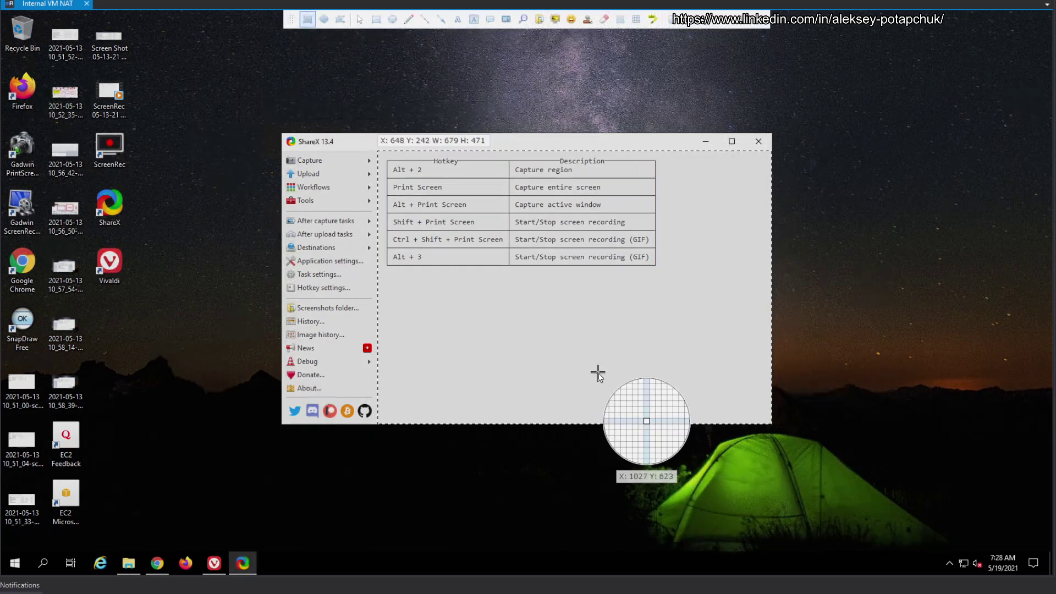
pyautogui.press('Escape')
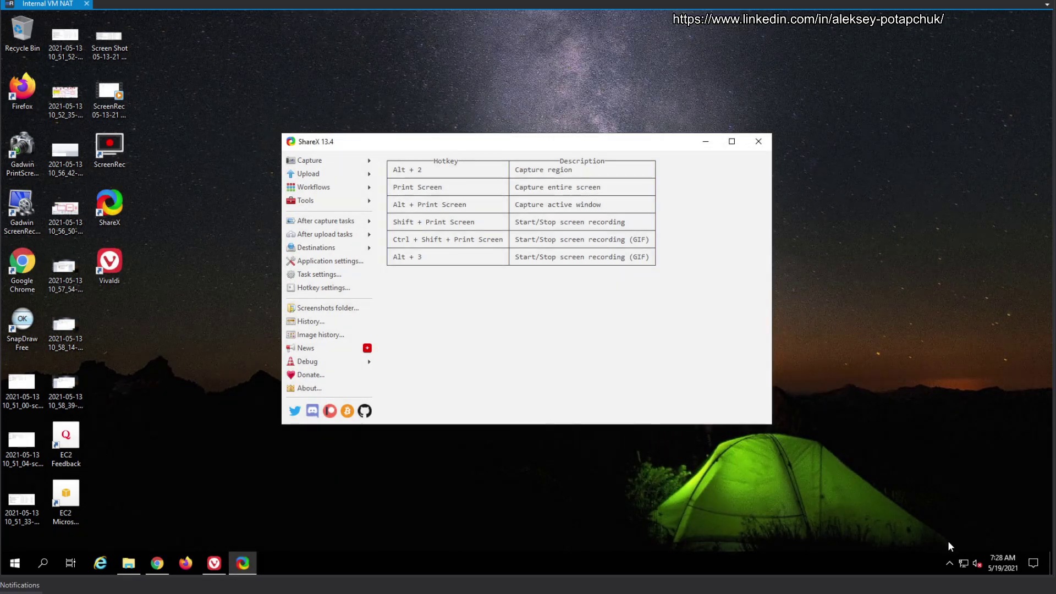
# Capture the whole ShareX main window with region capture and agree to upload the screenshot
pyautogui.click(945, 565)
pyautogui.click(947, 540)
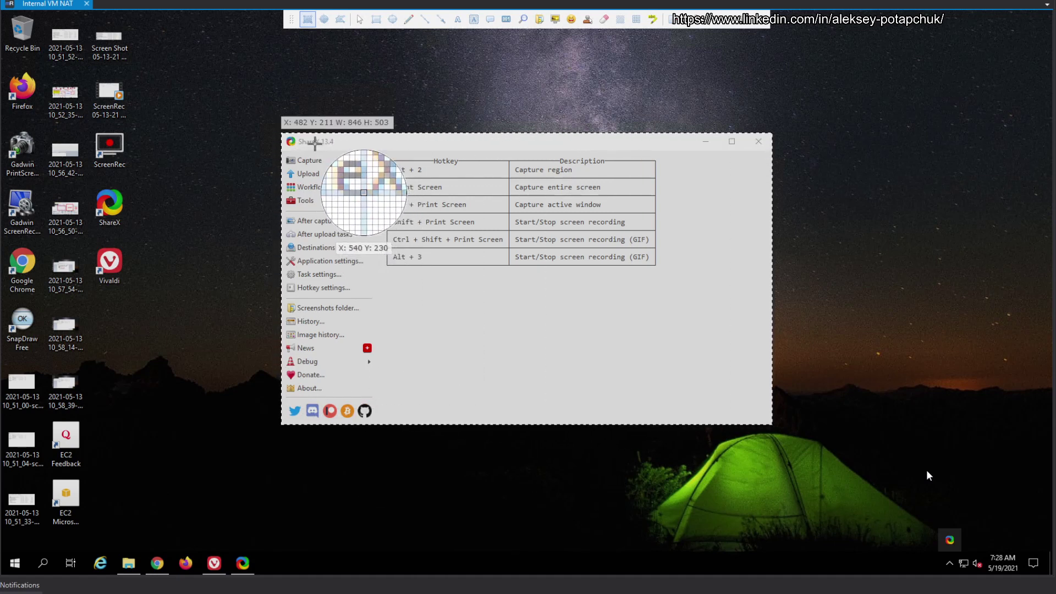
pyautogui.click(318, 146)
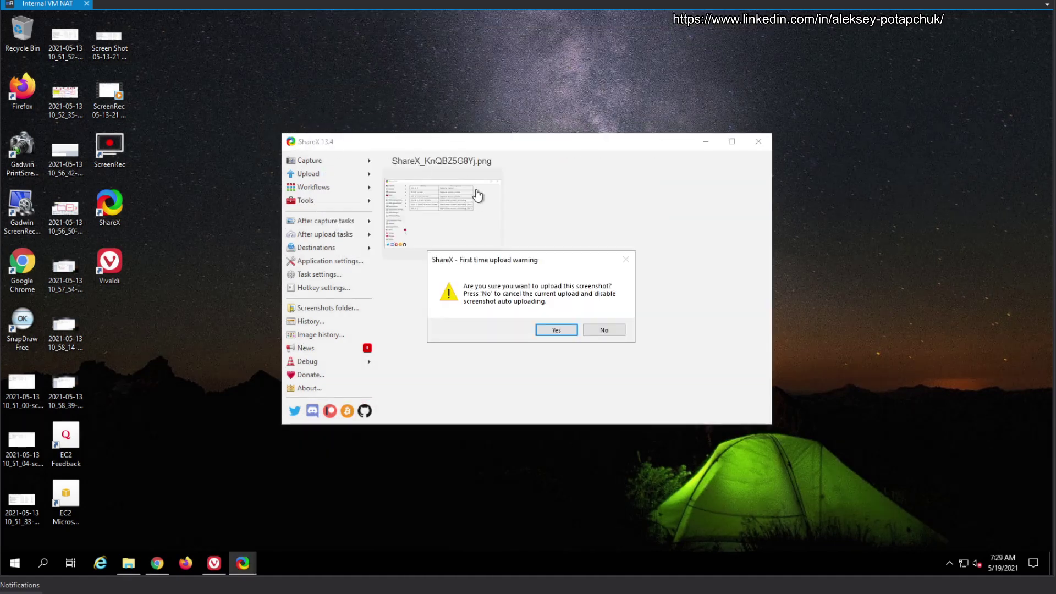
pyautogui.click(572, 333)
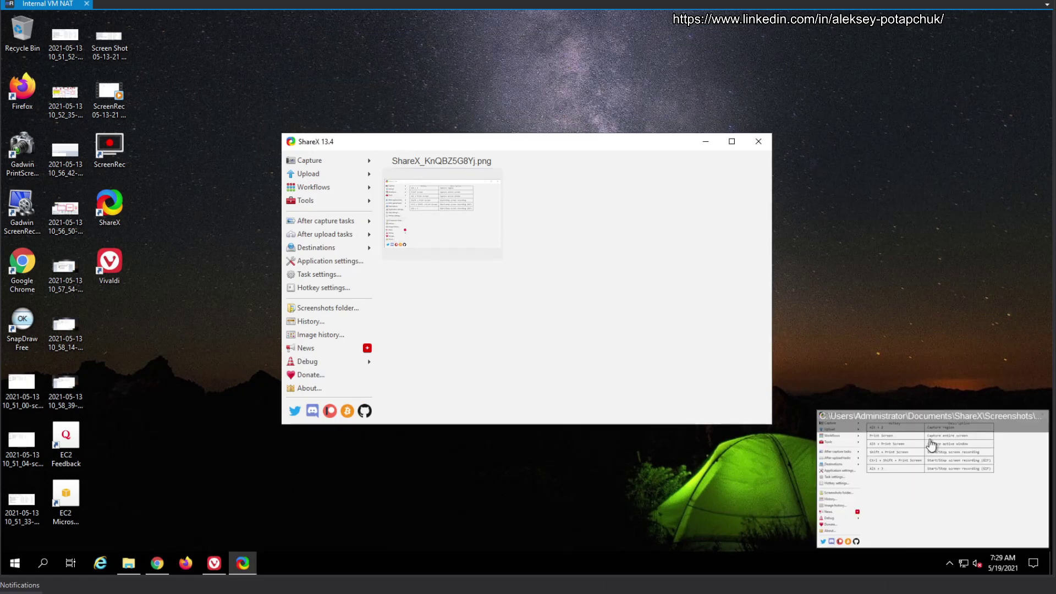
# Open the Capture region task settings and review the available tasks and after upload options
pyautogui.click(330, 288)
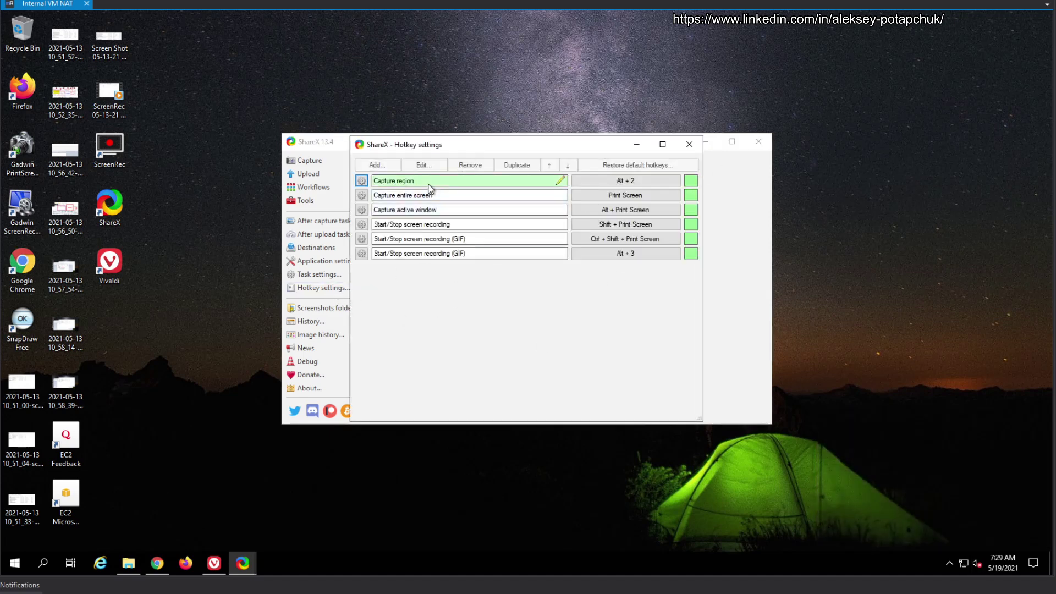
pyautogui.click(361, 180)
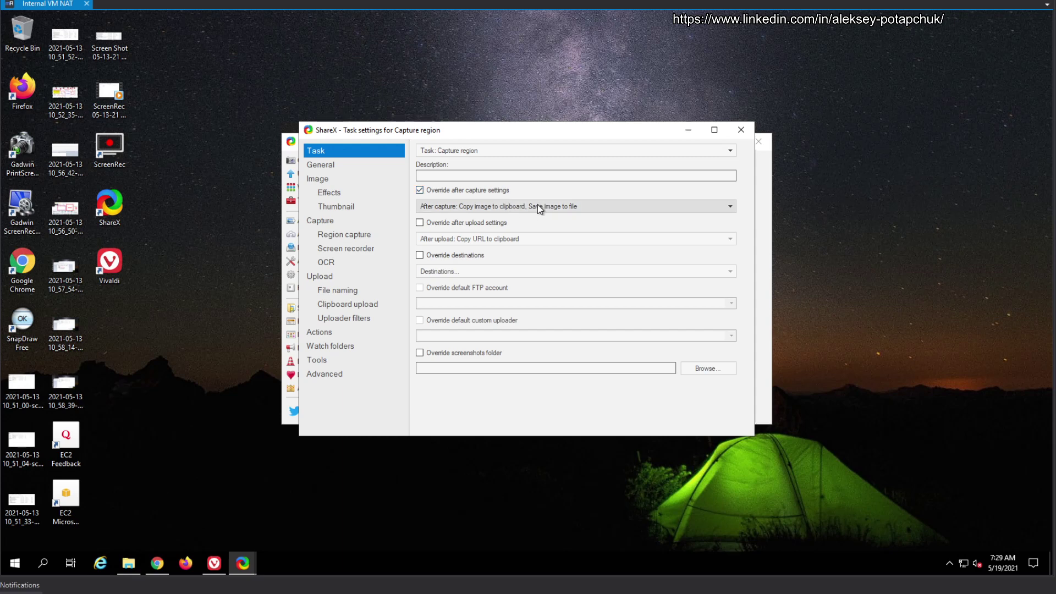
pyautogui.click(485, 223)
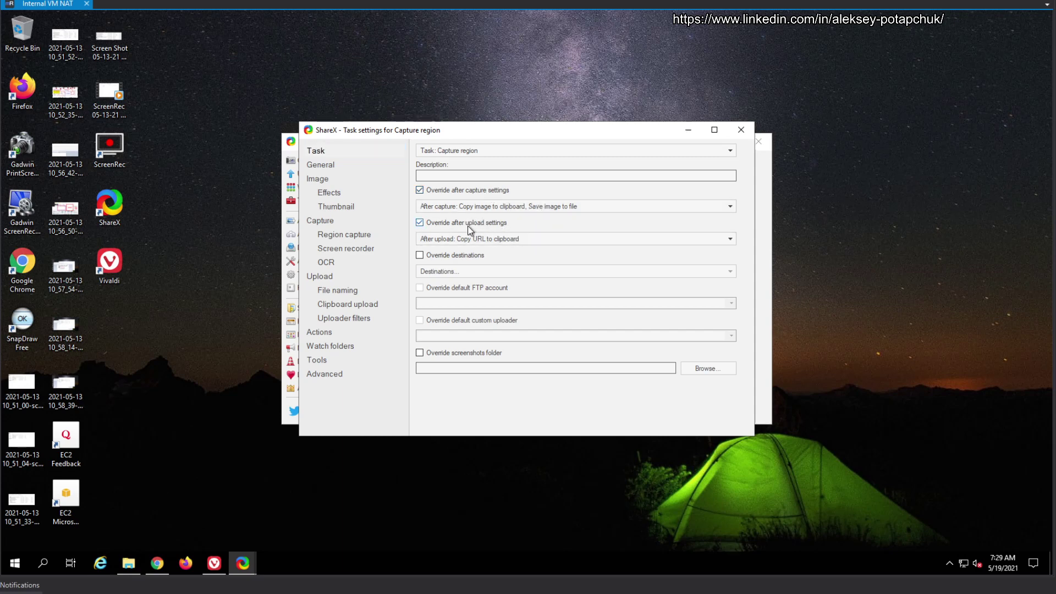
pyautogui.click(483, 150)
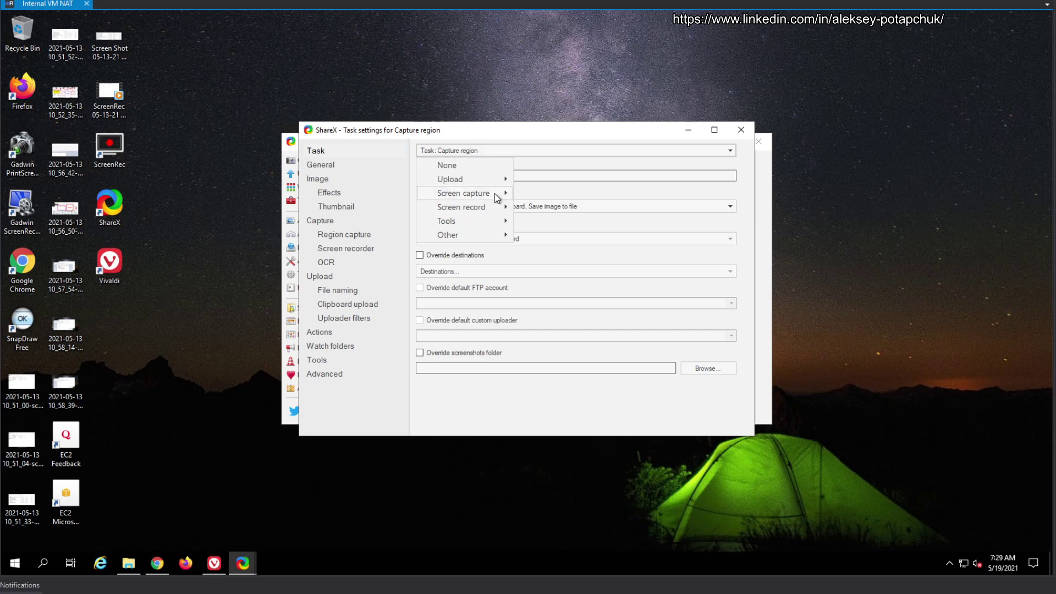
pyautogui.moveTo(497, 198)
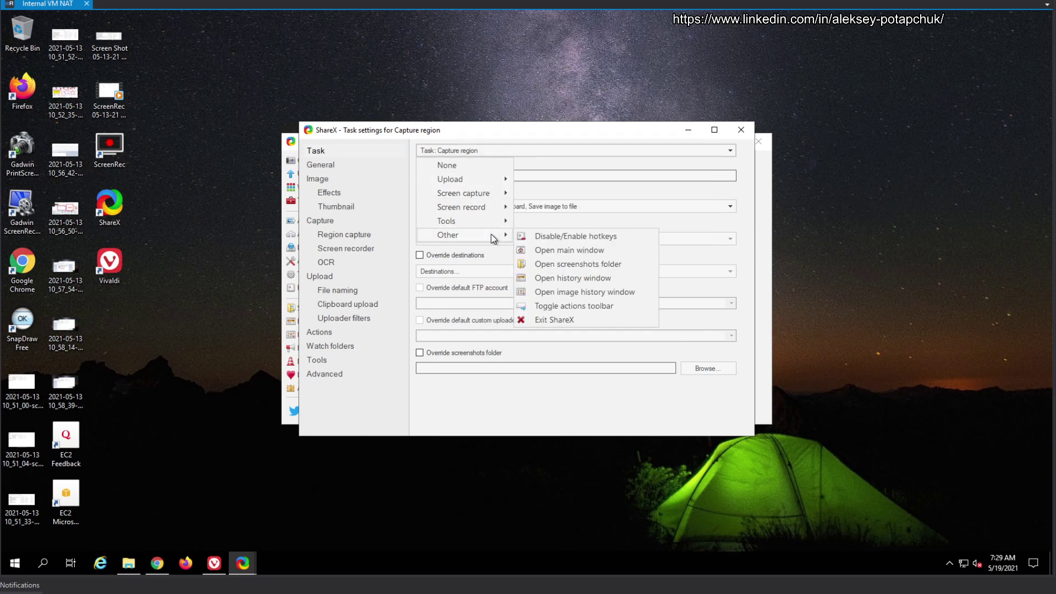
pyautogui.moveTo(488, 223)
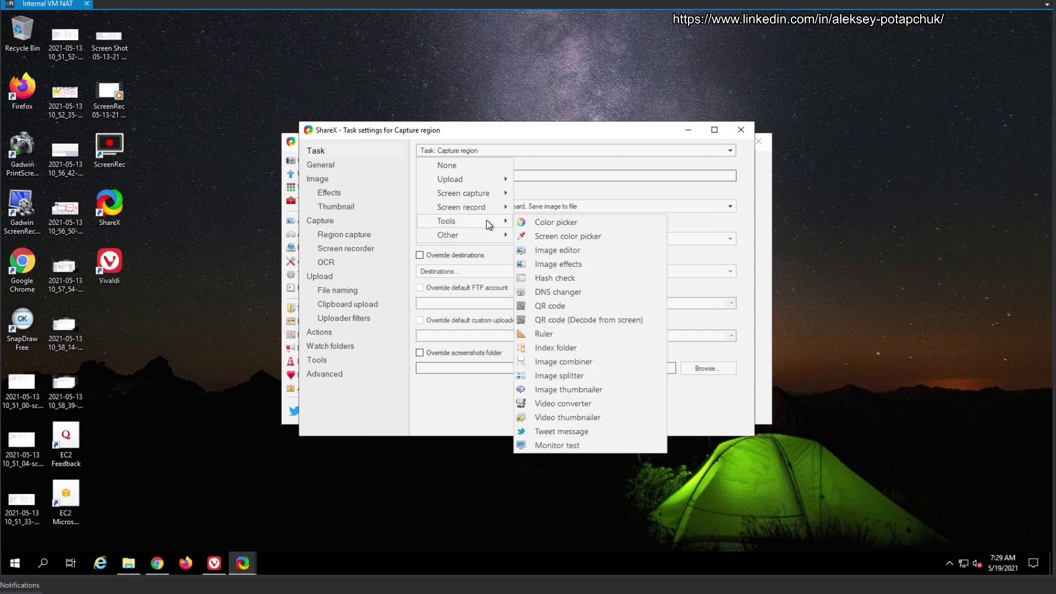
pyautogui.click(464, 293)
pyautogui.click(481, 239)
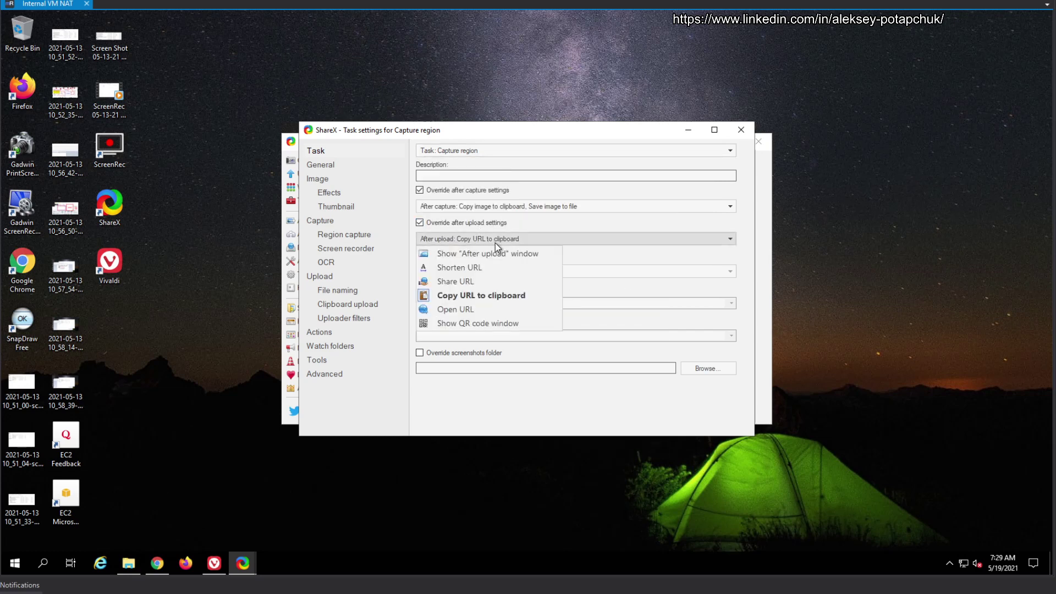
pyautogui.click(474, 218)
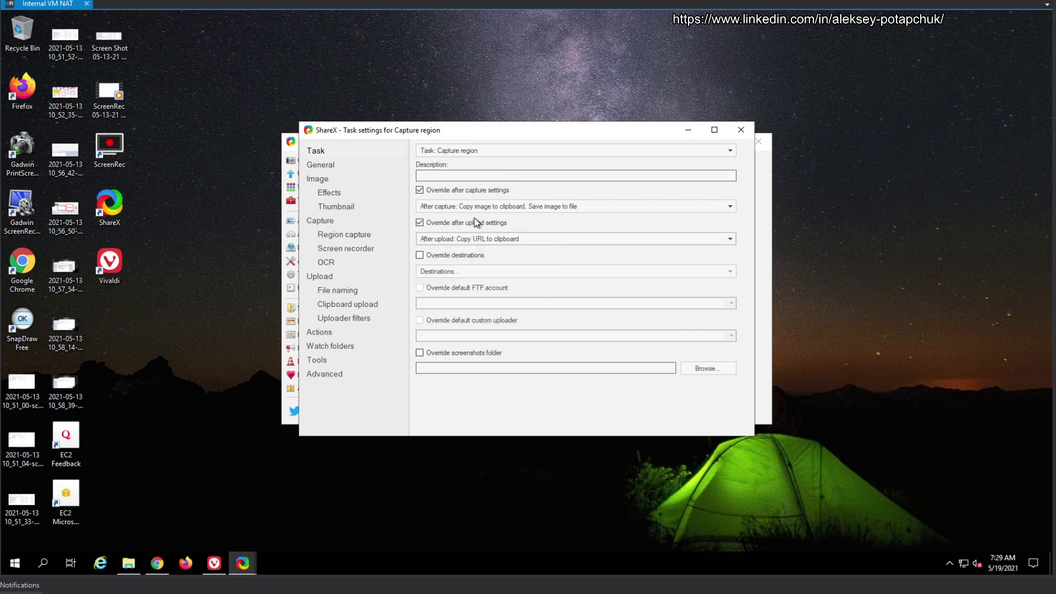
pyautogui.click(474, 218)
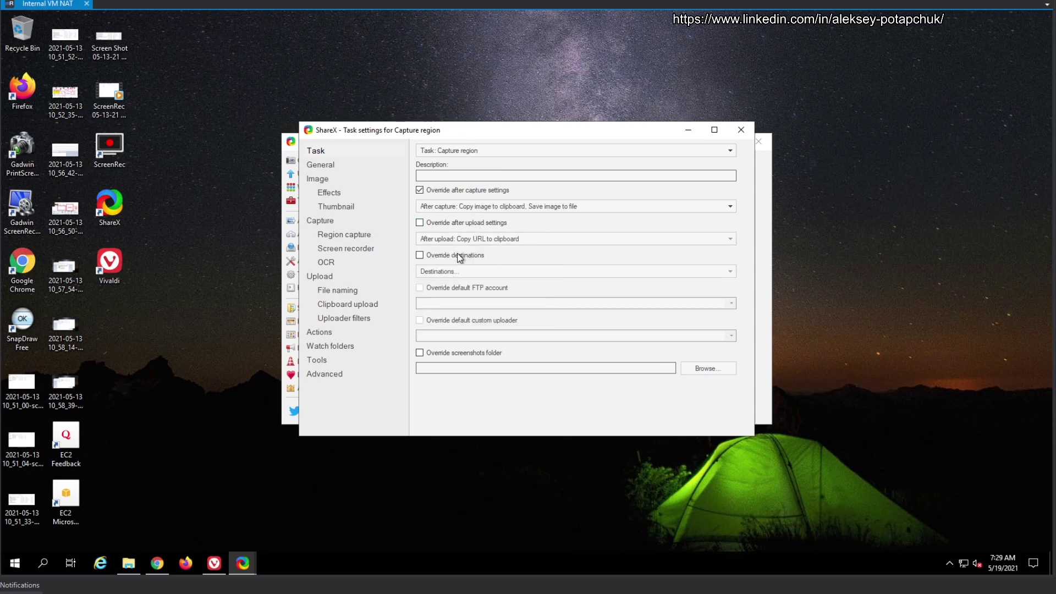
# Examine the general, image and uploader filter options in the Capture region task settings
pyautogui.click(325, 165)
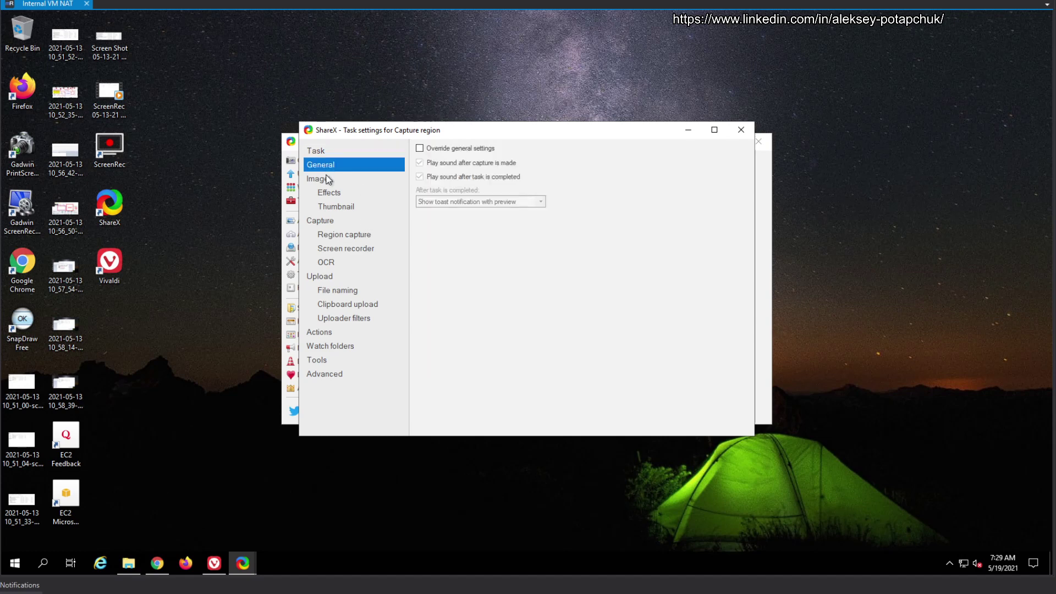
pyautogui.click(321, 181)
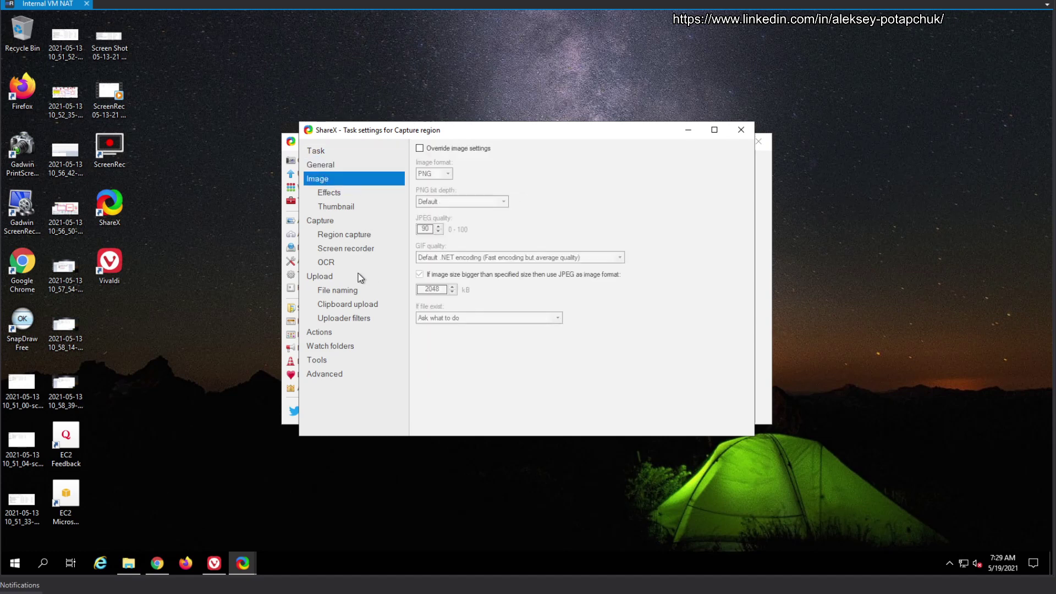
pyautogui.click(352, 318)
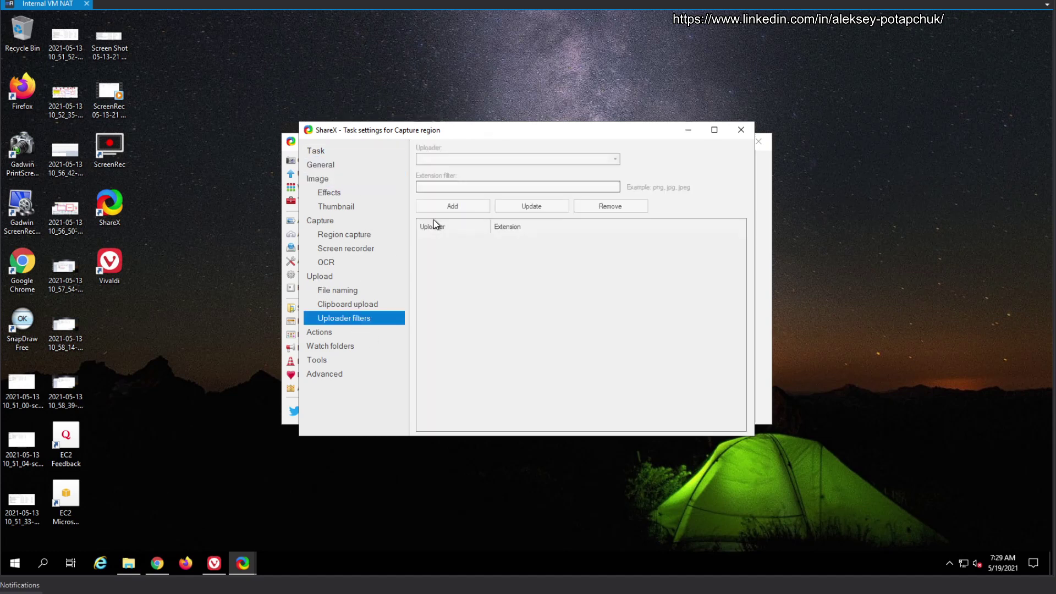
# Override the upload settings for Capture region, view the file naming and clipboard upload options, and close the task settings
pyautogui.click(329, 279)
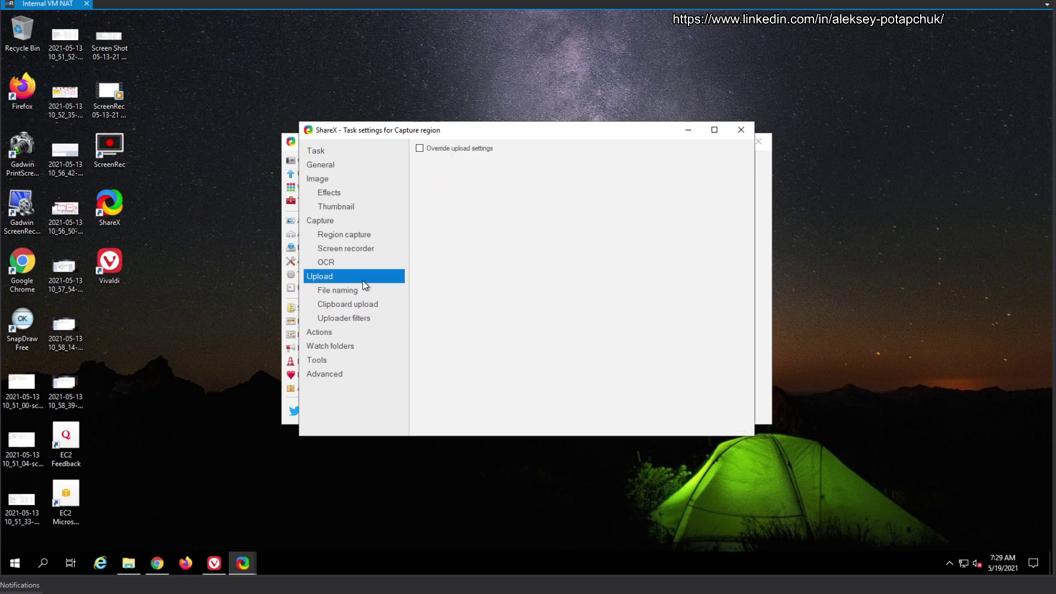
pyautogui.click(352, 288)
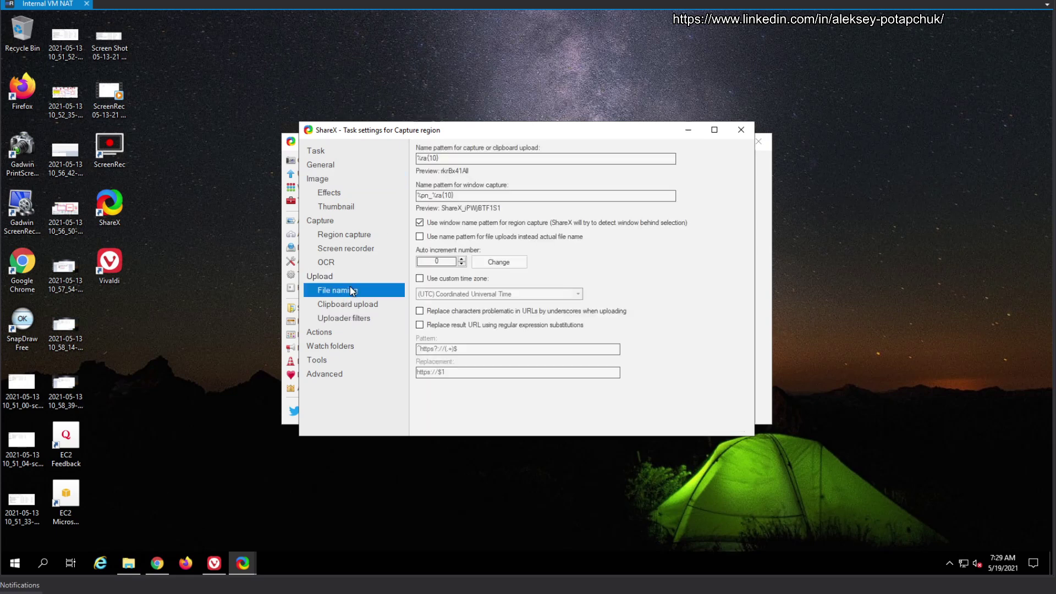
pyautogui.click(351, 305)
pyautogui.click(355, 276)
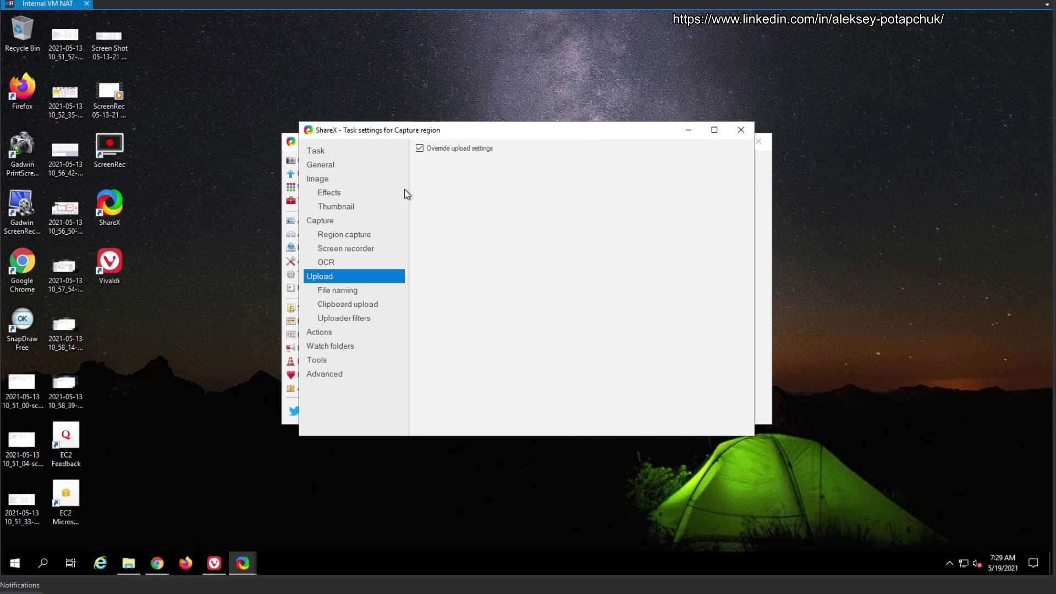
pyautogui.click(740, 130)
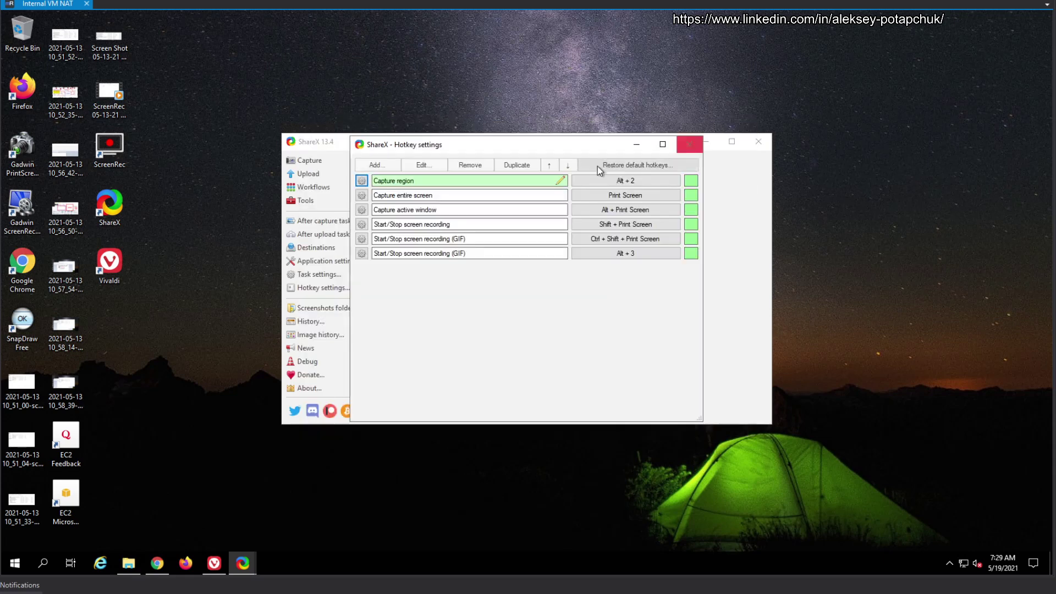
# Review the screen capture, tools and other task choices for Capture region again and close the task and hotkey settings
pyautogui.click(558, 180)
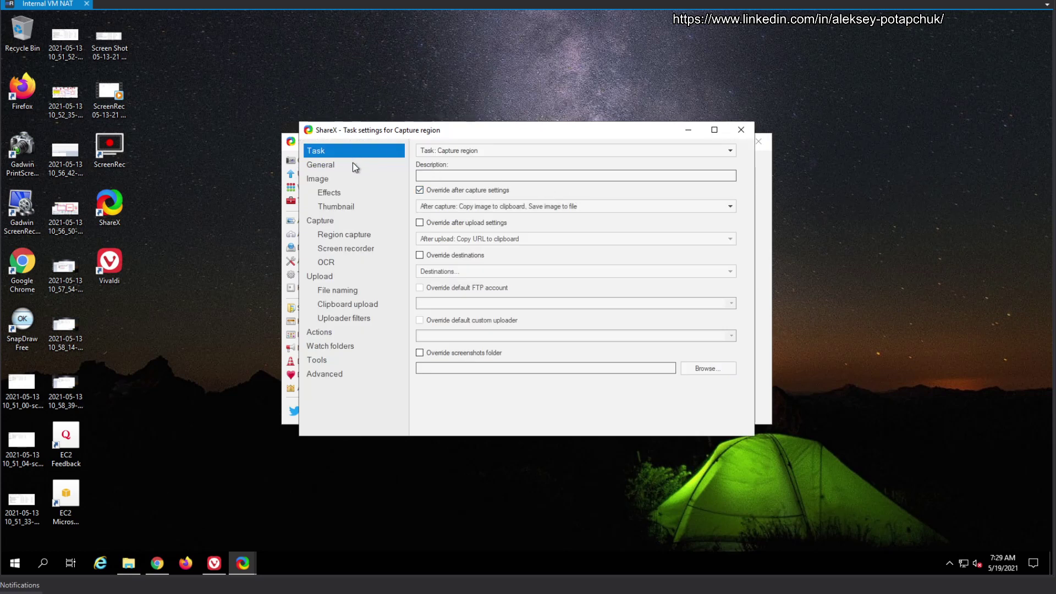
pyautogui.click(496, 150)
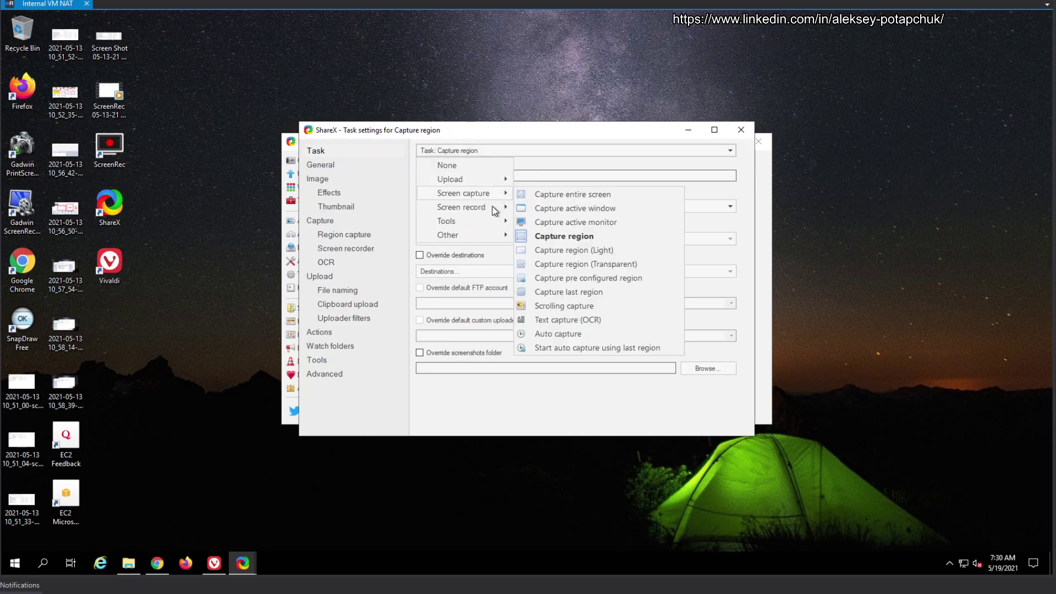
pyautogui.moveTo(496, 227)
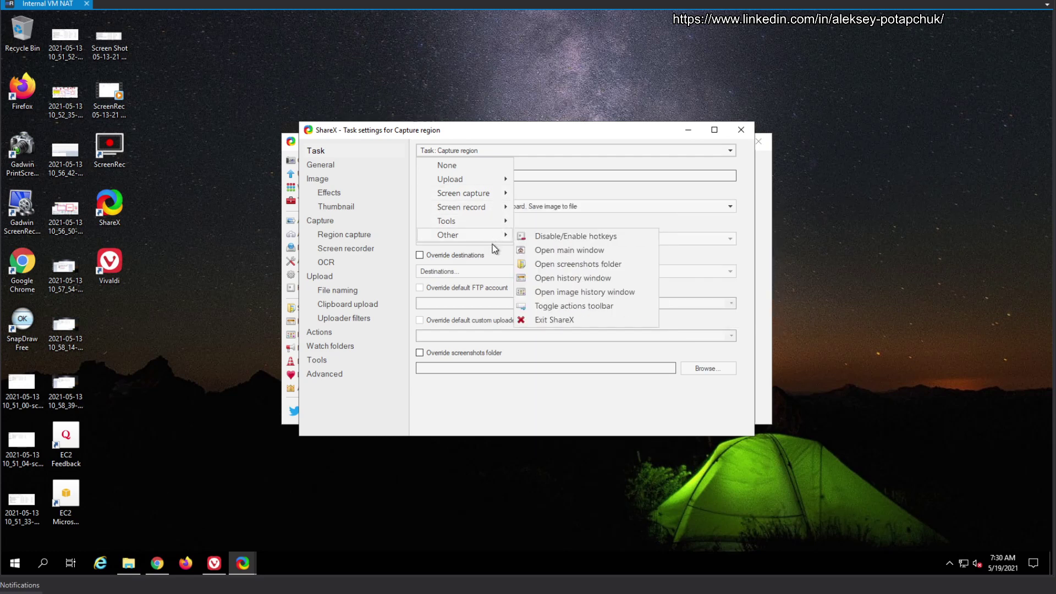
pyautogui.click(562, 163)
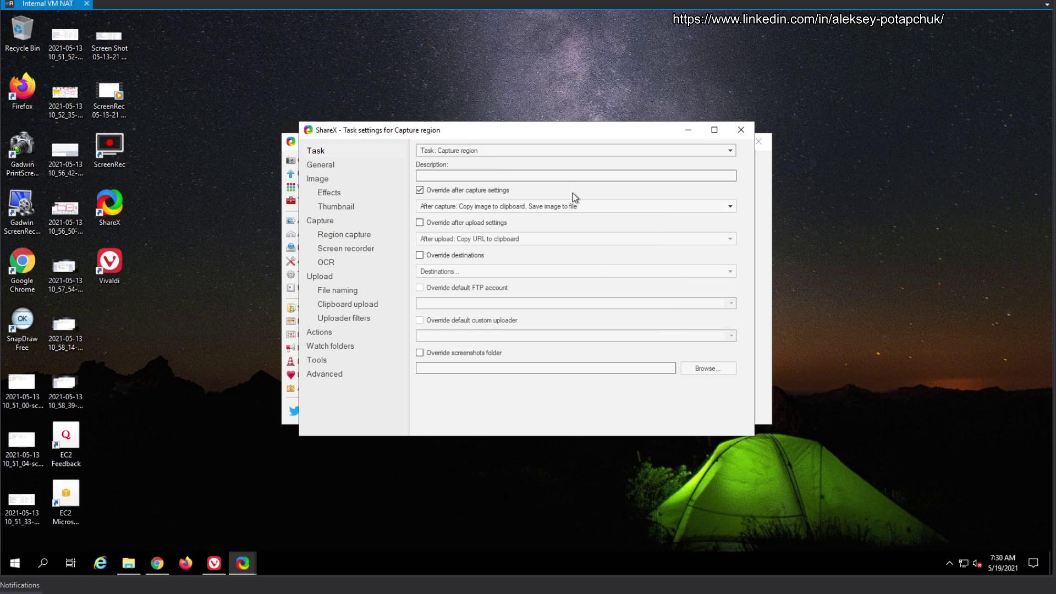
pyautogui.click(741, 129)
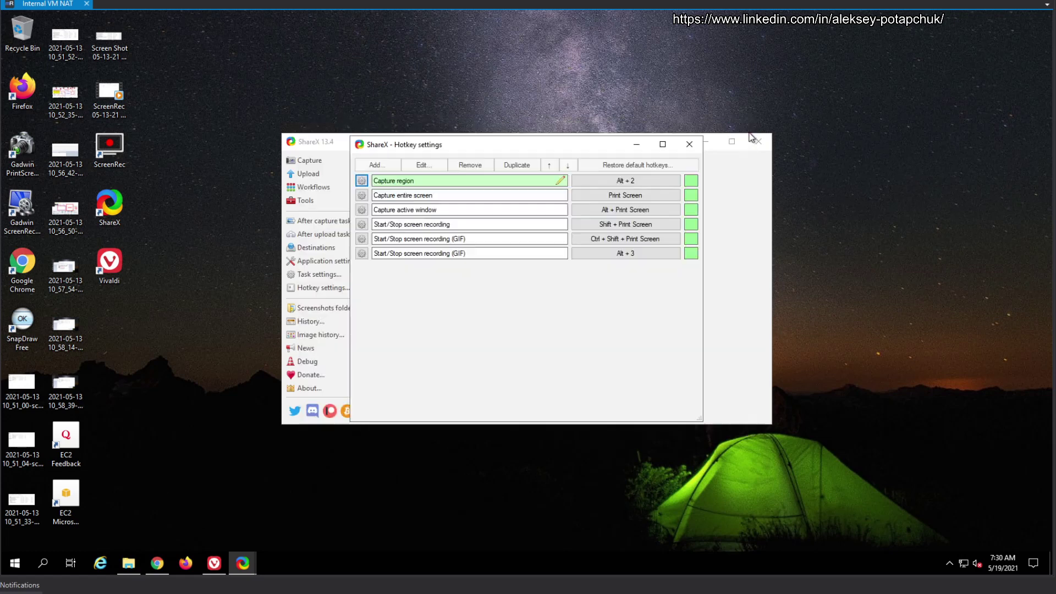
pyautogui.click(689, 146)
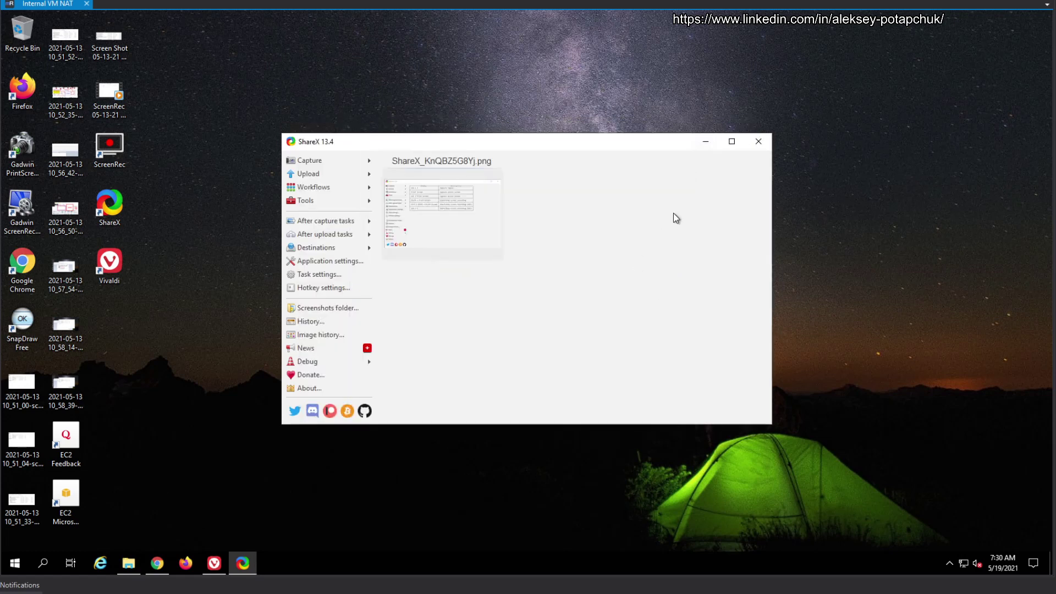
# Preview the captured screenshot and paste it into a blank document in WordPad
pyautogui.click(463, 207)
pyautogui.click(530, 240)
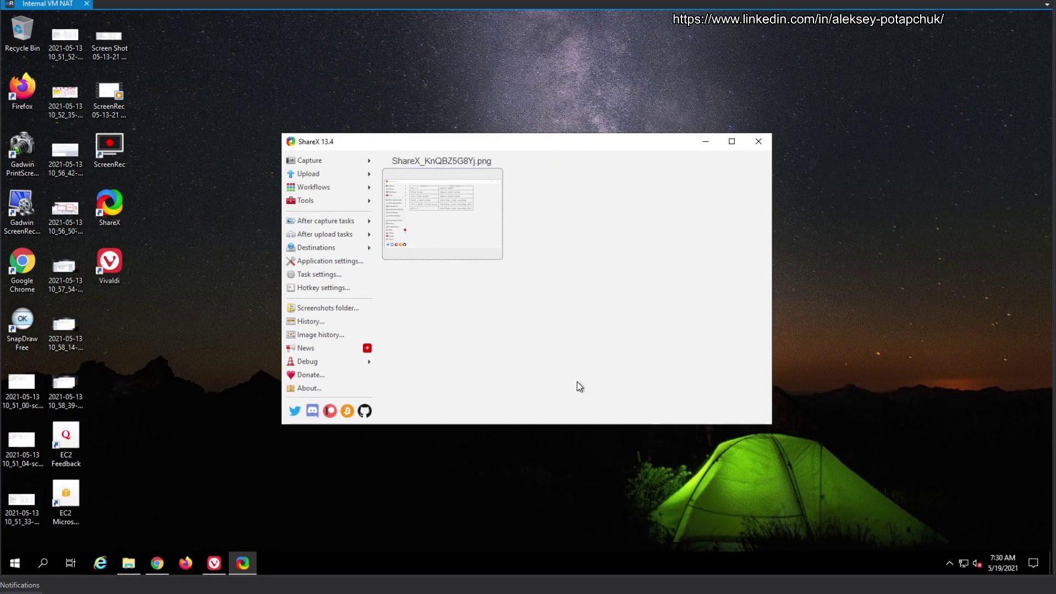
pyautogui.click(27, 560)
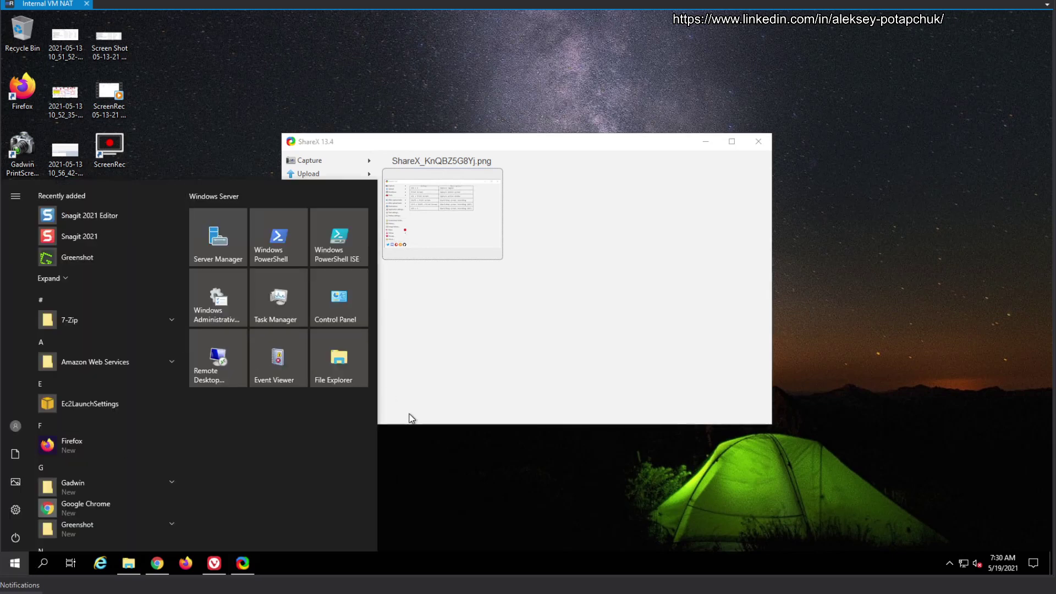
pyautogui.write('wor')
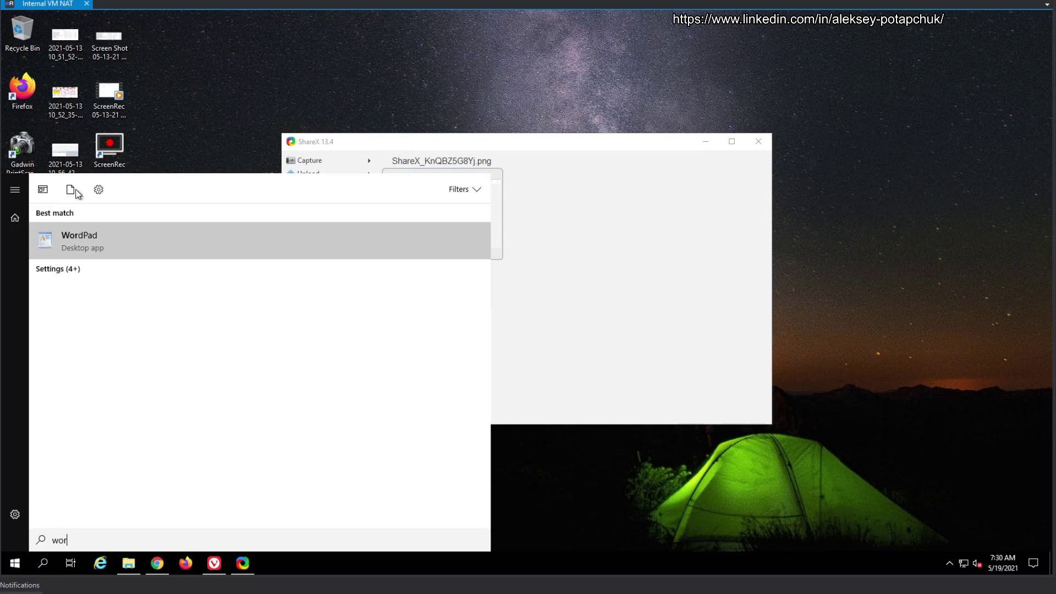
pyautogui.press('Return')
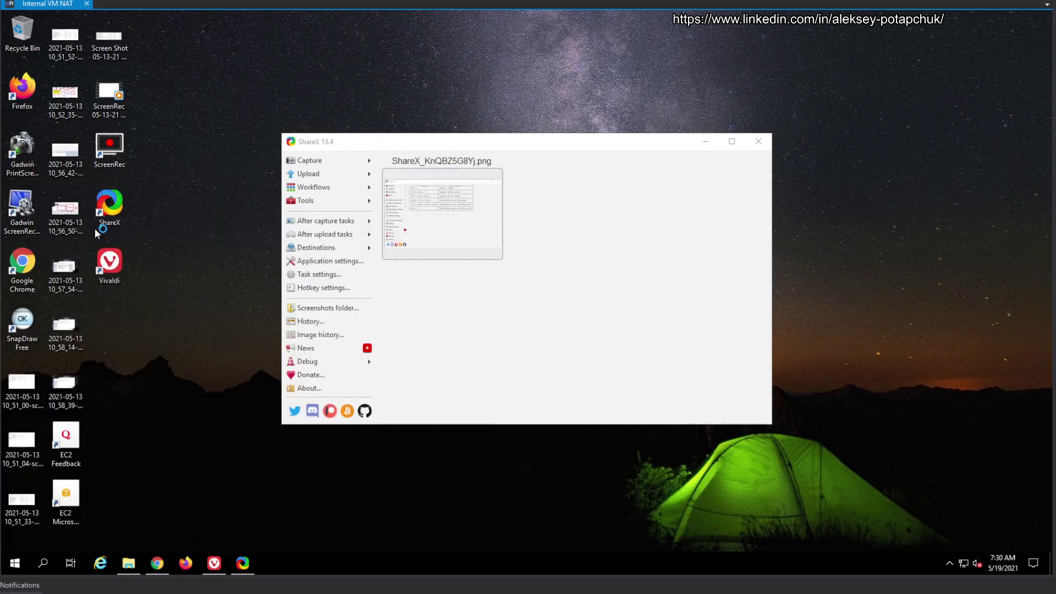
pyautogui.hotkey('ctrl', 'v')
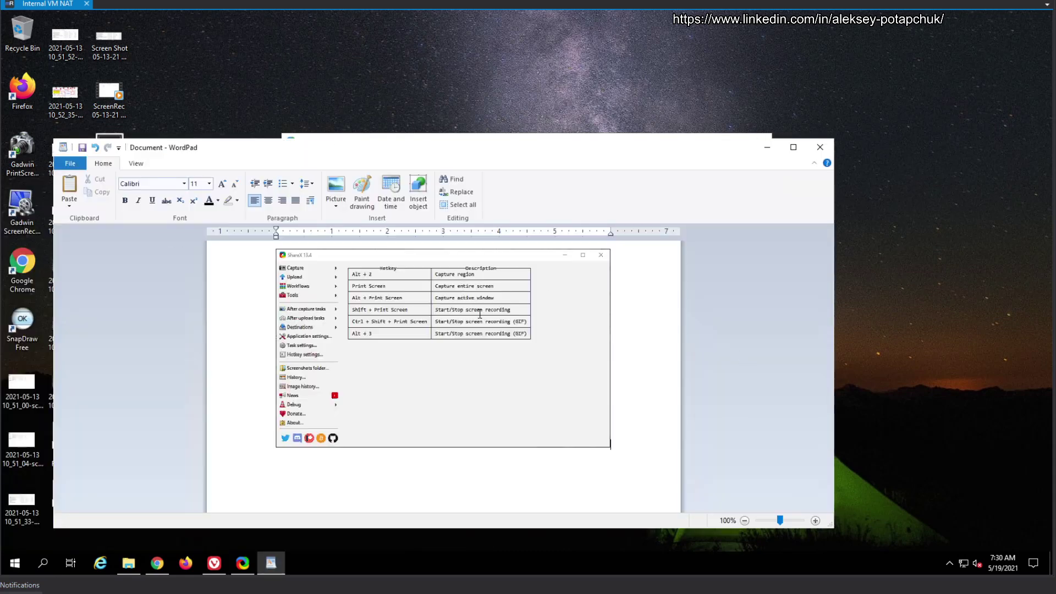
pyautogui.click(820, 147)
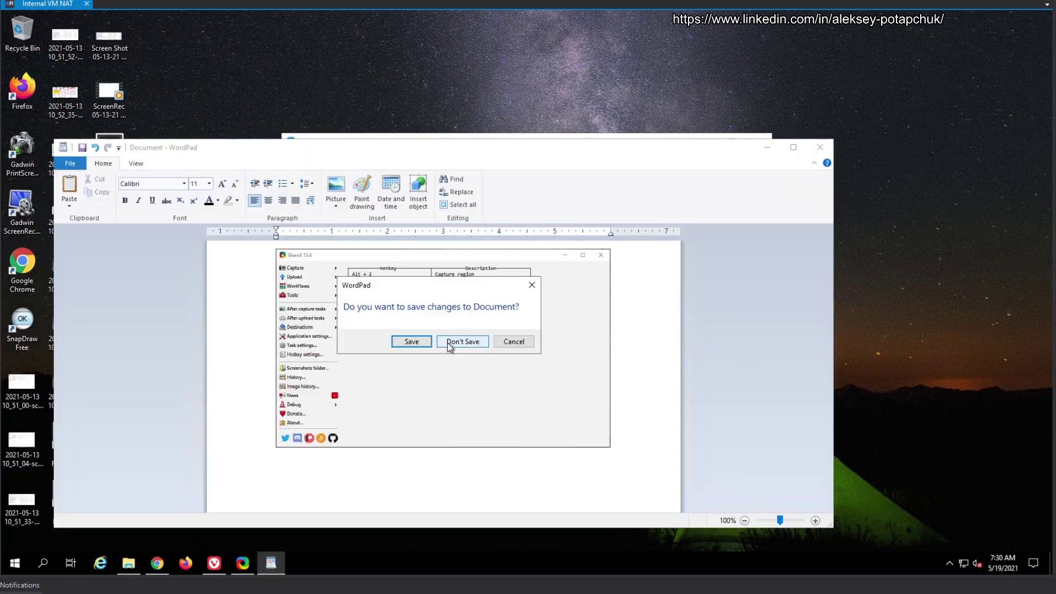
pyautogui.click(421, 348)
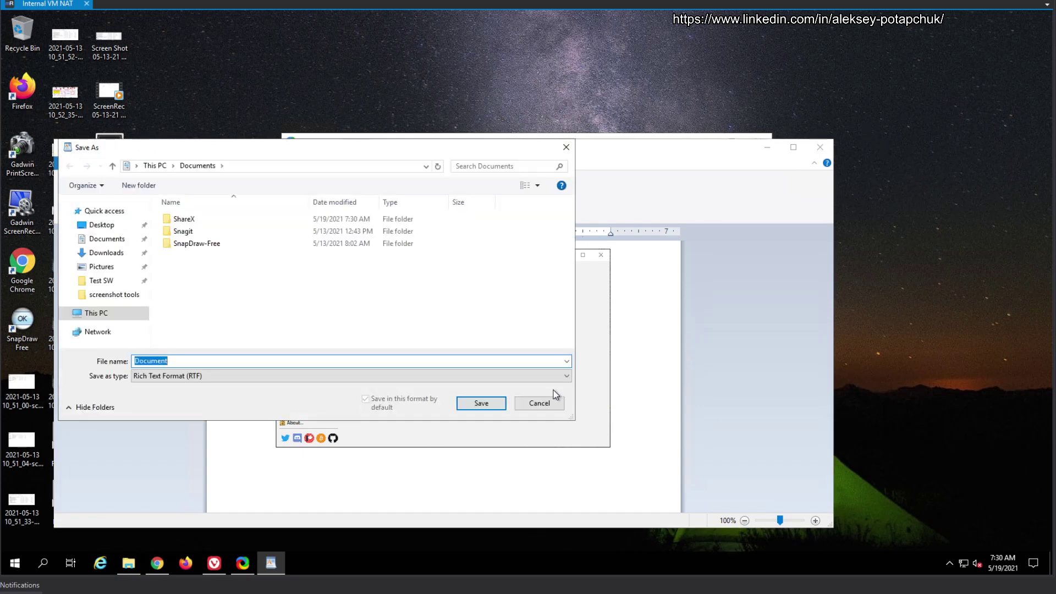
pyautogui.click(553, 400)
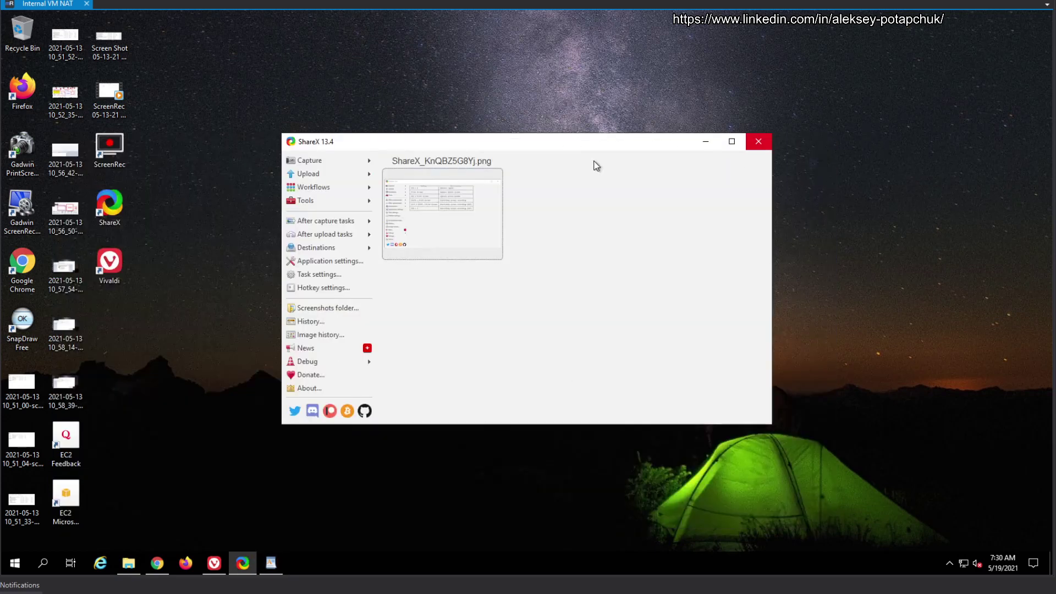
# Minimize WordPad and take a region screenshot of the entire screenshot tools folder window
pyautogui.click(766, 147)
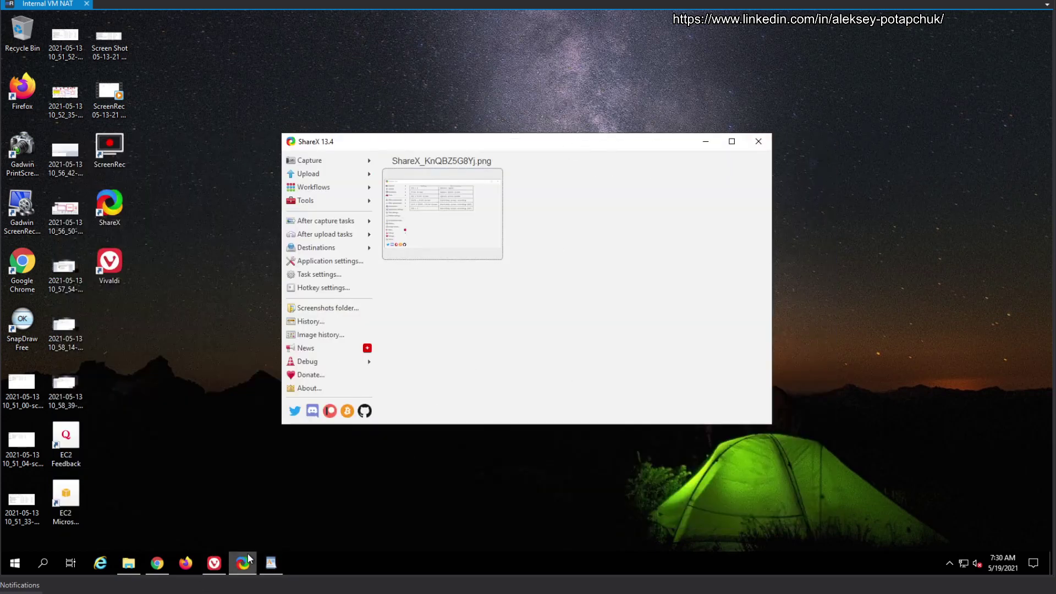
pyautogui.click(129, 562)
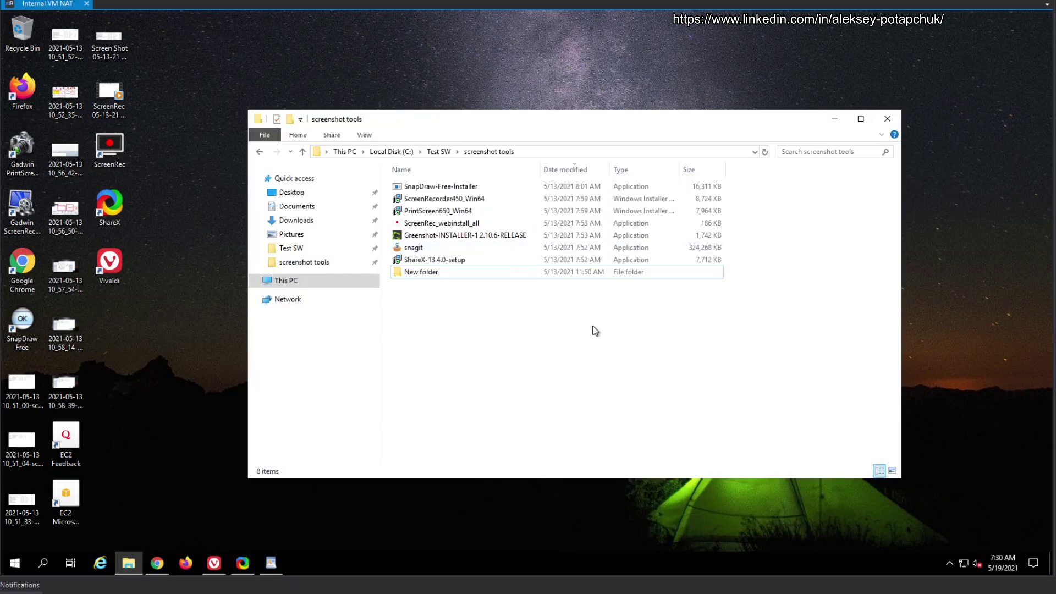
pyautogui.press('ctrl+Print')
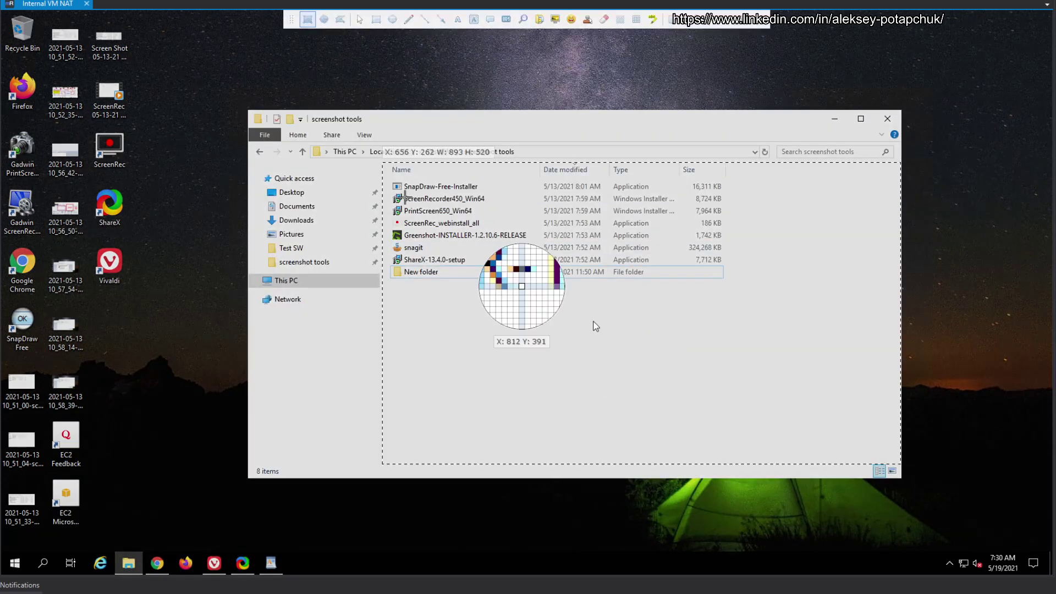
pyautogui.click(249, 113)
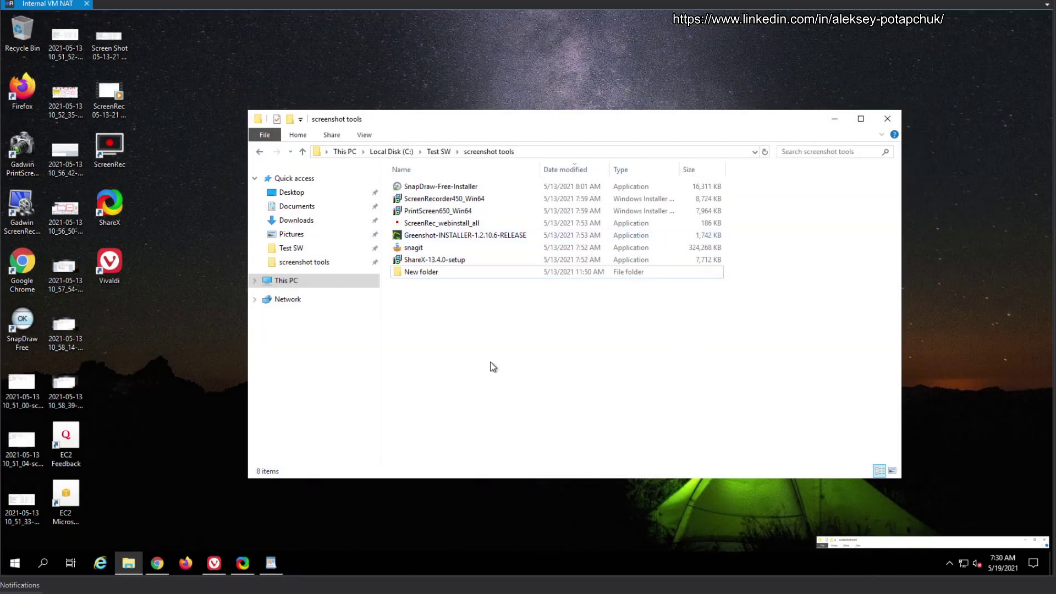
pyautogui.press('ctrl+Print')
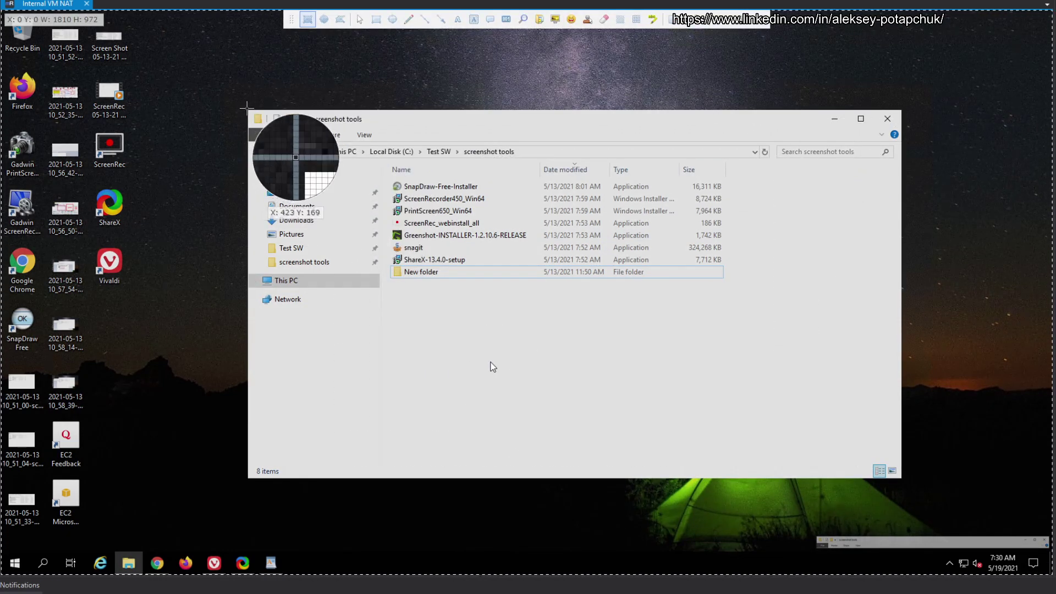
pyautogui.moveTo(249, 108); pyautogui.dragTo(902, 478)
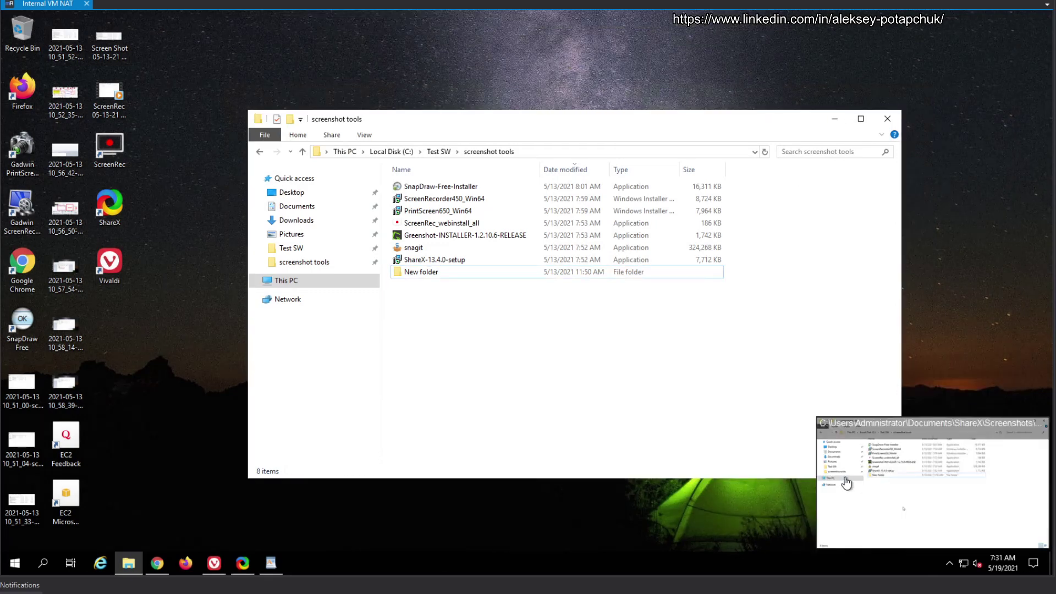
# Open the new screenshot of the folder window in the ShareX image editor
pyautogui.click(926, 489)
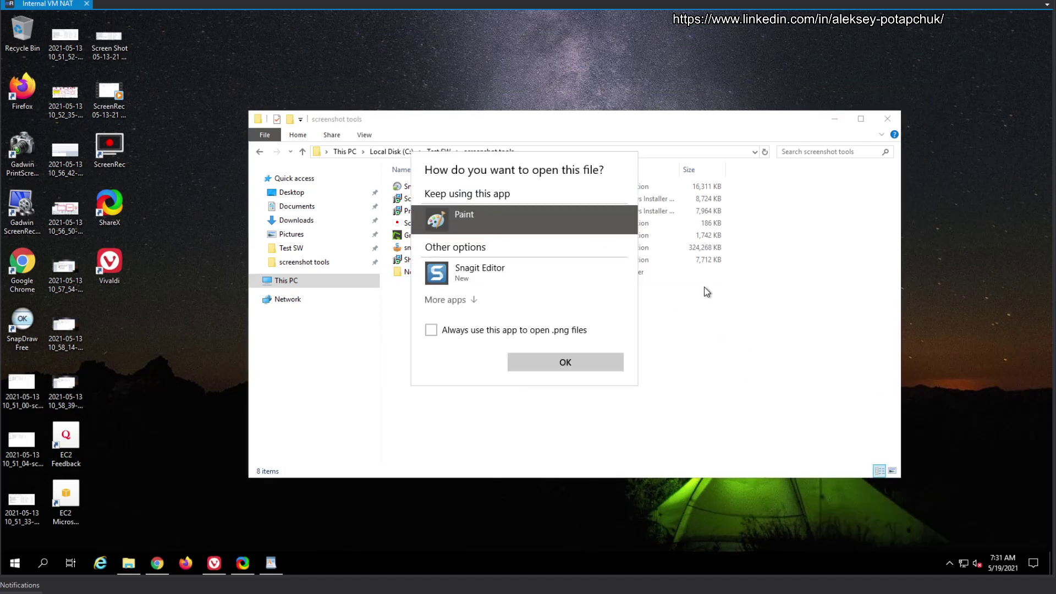
pyautogui.click(616, 363)
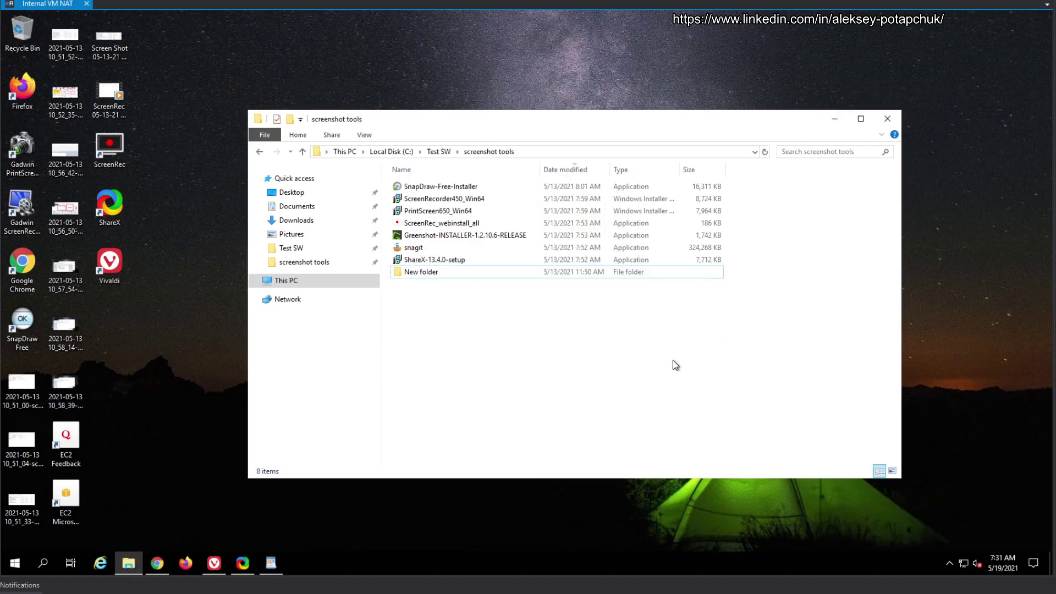
pyautogui.click(244, 563)
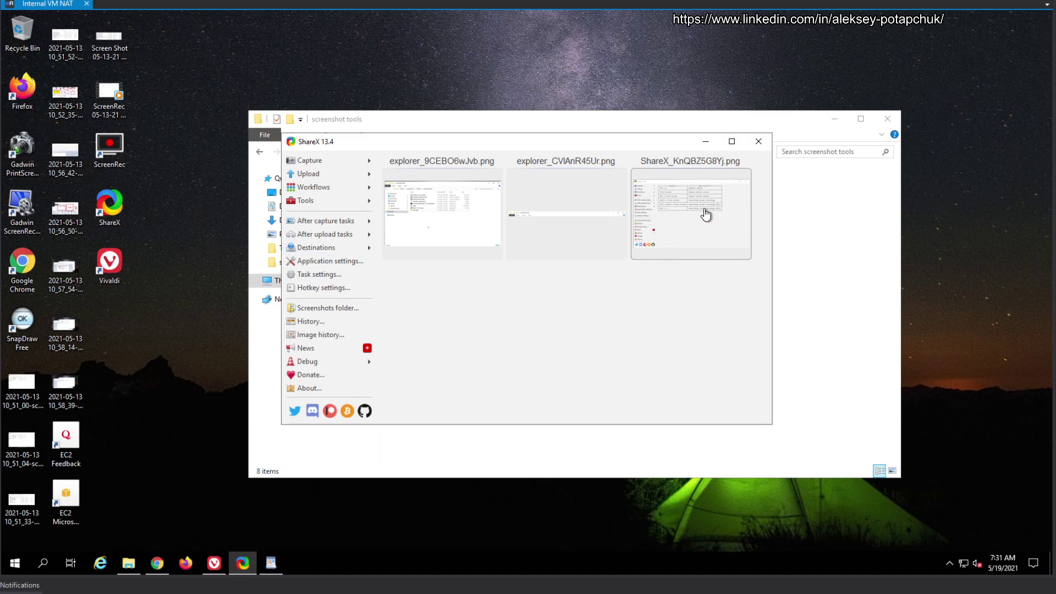
pyautogui.rightClick(457, 214)
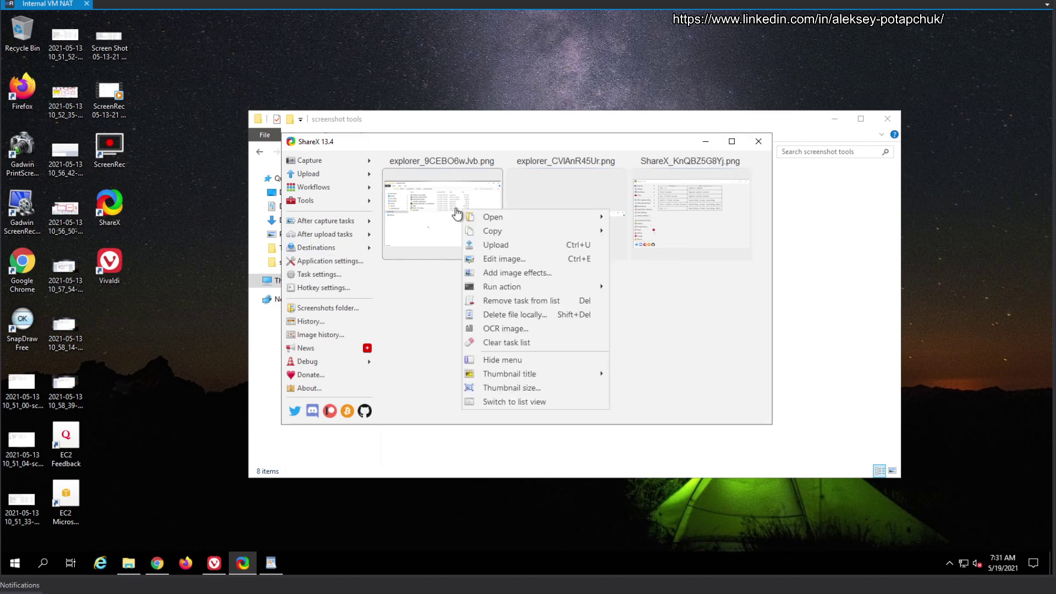
pyautogui.click(543, 258)
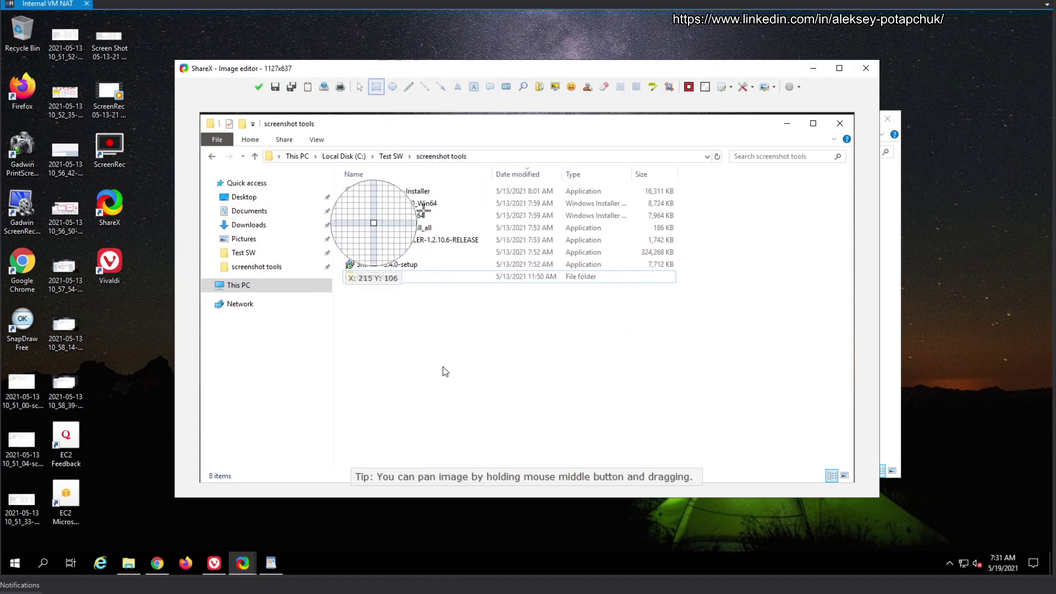
# Draw a red rectangle around the installer file names and add an arrow pointing to it from below
pyautogui.click(376, 87)
pyautogui.moveTo(315, 205)
pyautogui.mouseDown()
pyautogui.moveTo(461, 277)
pyautogui.moveTo(456, 306)
pyautogui.mouseUp()
pyautogui.click(440, 86)
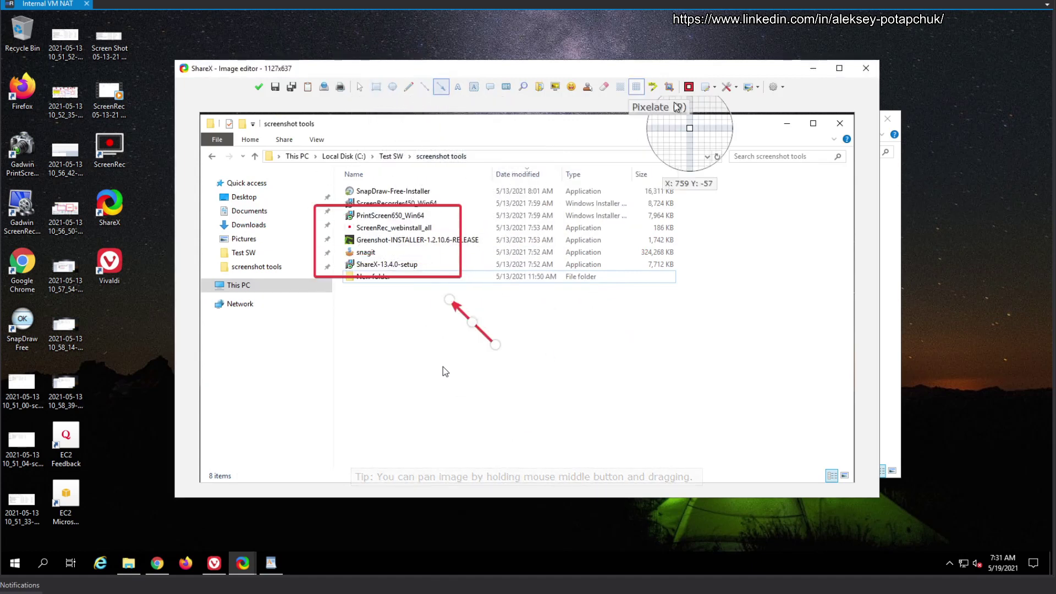
# Change the arrow's colour to purple
pyautogui.click(689, 86)
pyautogui.click(455, 233)
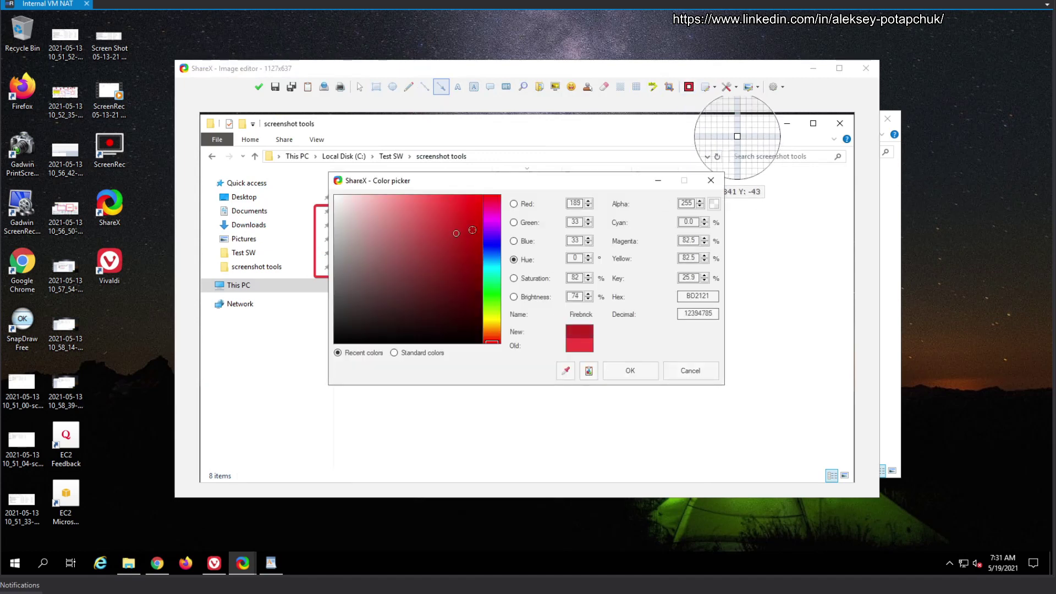
pyautogui.click(492, 232)
pyautogui.click(630, 371)
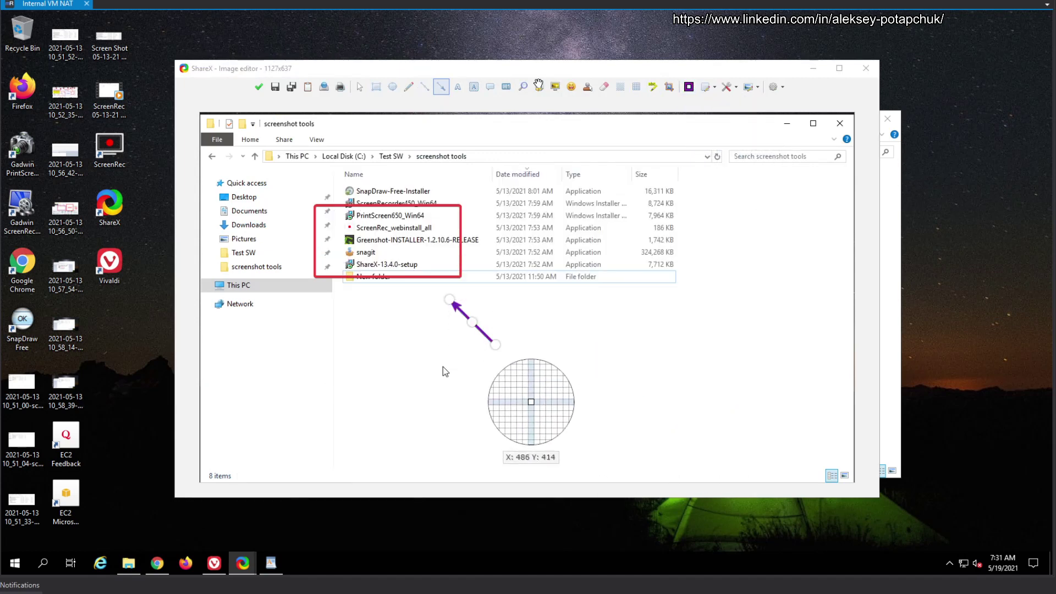
# Browse the Blob Emoji stickers in the sticker picker and close it without choosing one
pyautogui.click(570, 86)
pyautogui.click(574, 264)
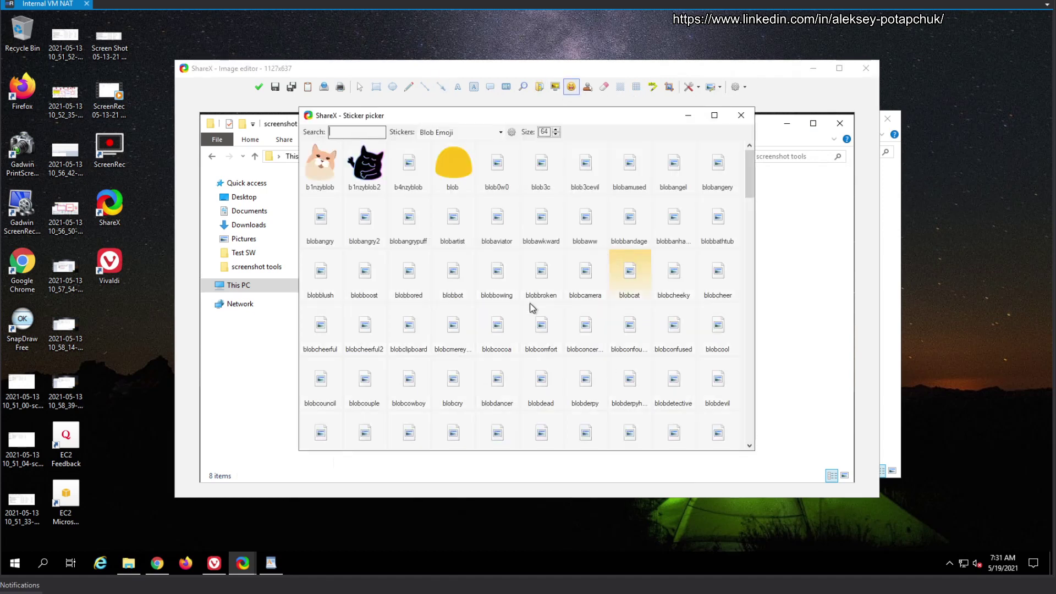
pyautogui.scroll(-4, 654, 283)
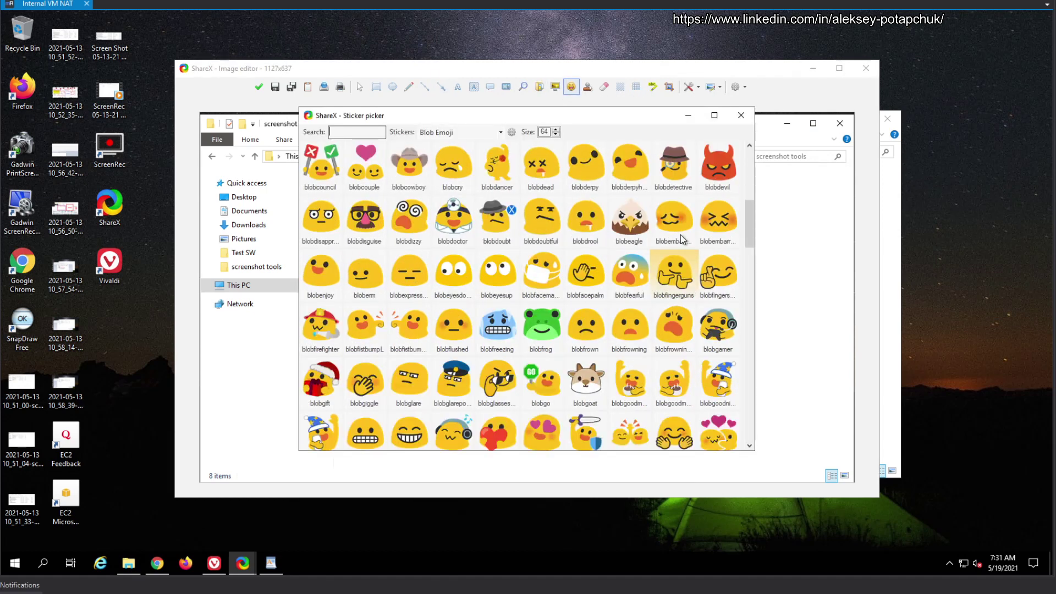
pyautogui.click(740, 117)
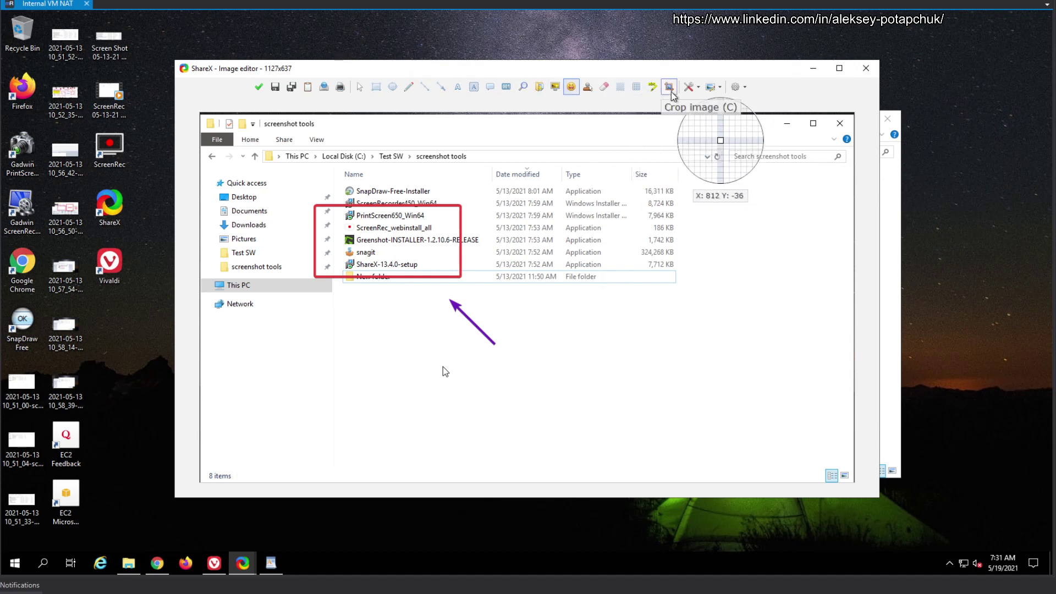
# Highlight part of the file names in yellow and obscure the neighbouring date, type and size cells with Pixelate and Blur
pyautogui.click(652, 87)
pyautogui.moveTo(392, 222); pyautogui.dragTo(499, 274)
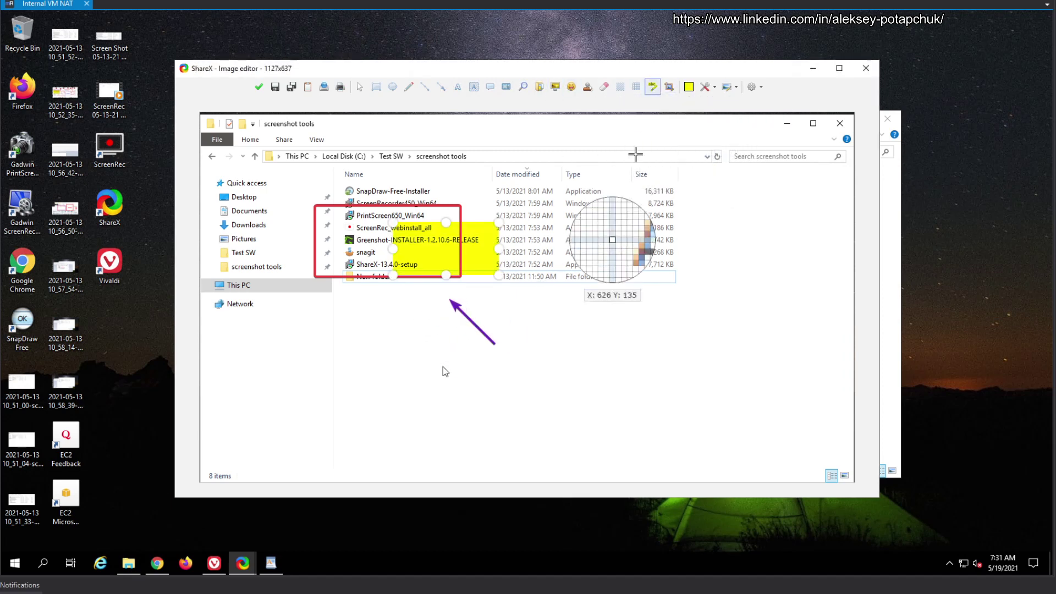
pyautogui.click(620, 86)
pyautogui.moveTo(465, 223); pyautogui.dragTo(577, 287)
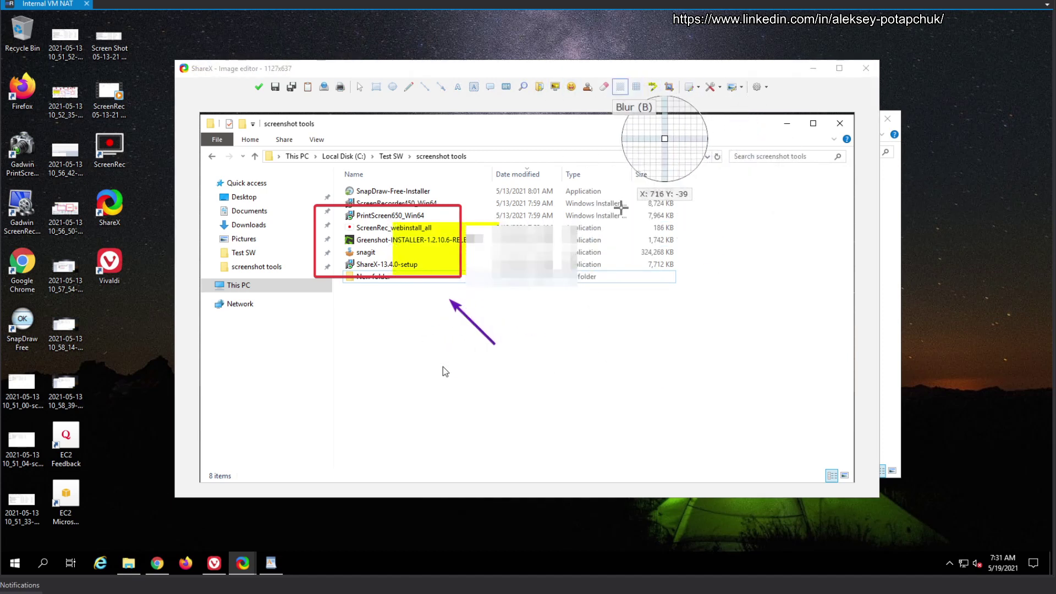
pyautogui.moveTo(618, 208); pyautogui.dragTo(679, 273)
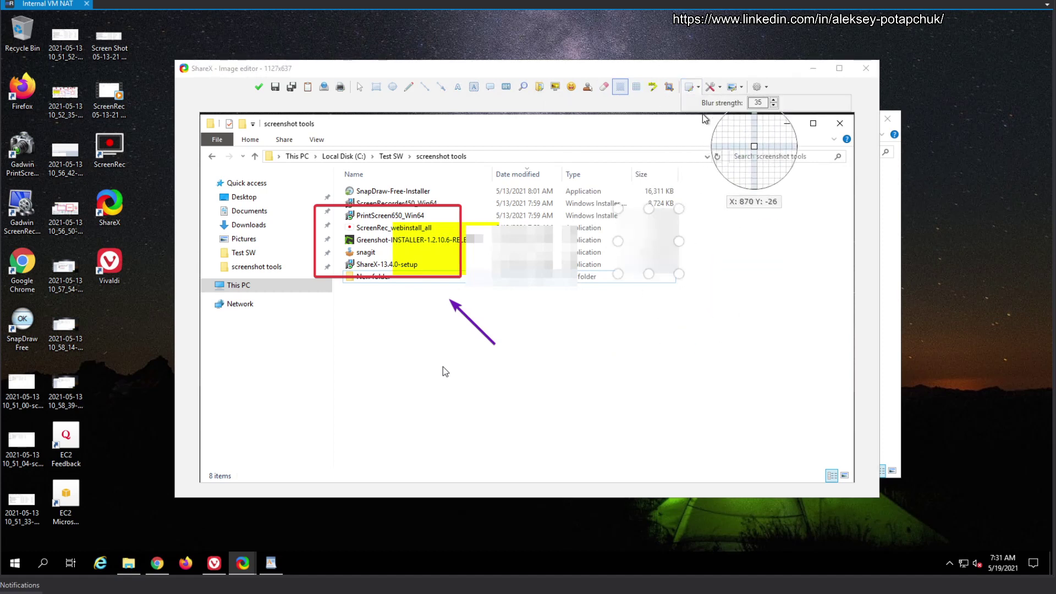
# Examine the editor's edit and image commands and the available image effects, and cancel the effects dialog
pyautogui.click(712, 88)
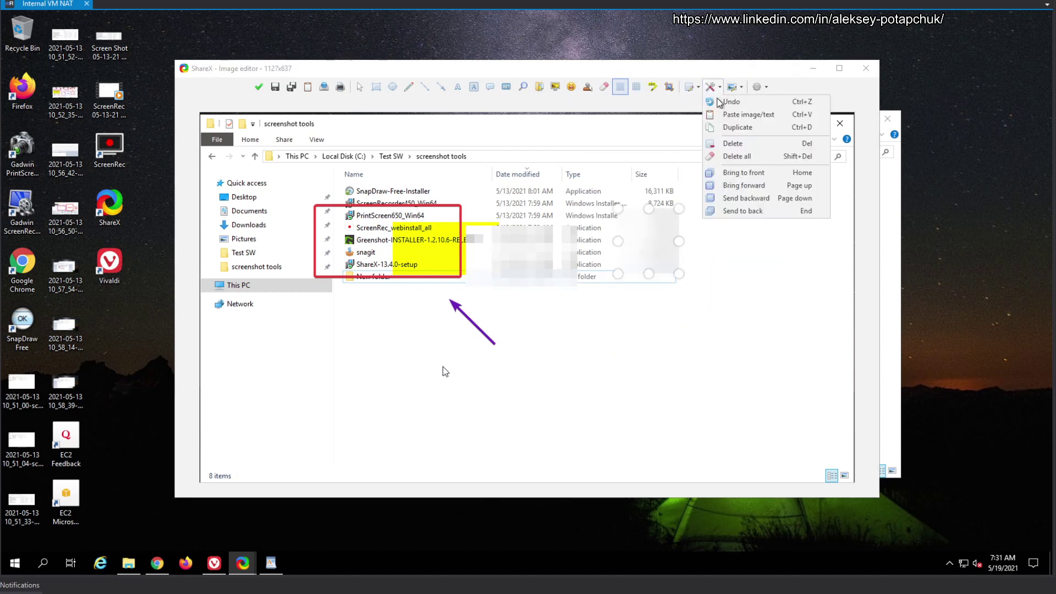
pyautogui.click(767, 185)
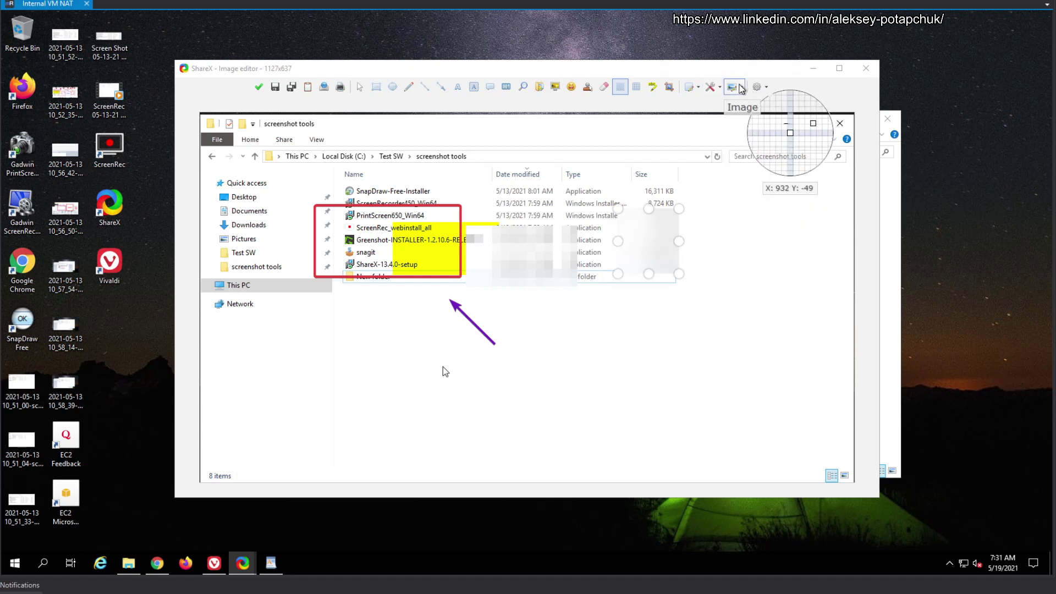
pyautogui.click(740, 87)
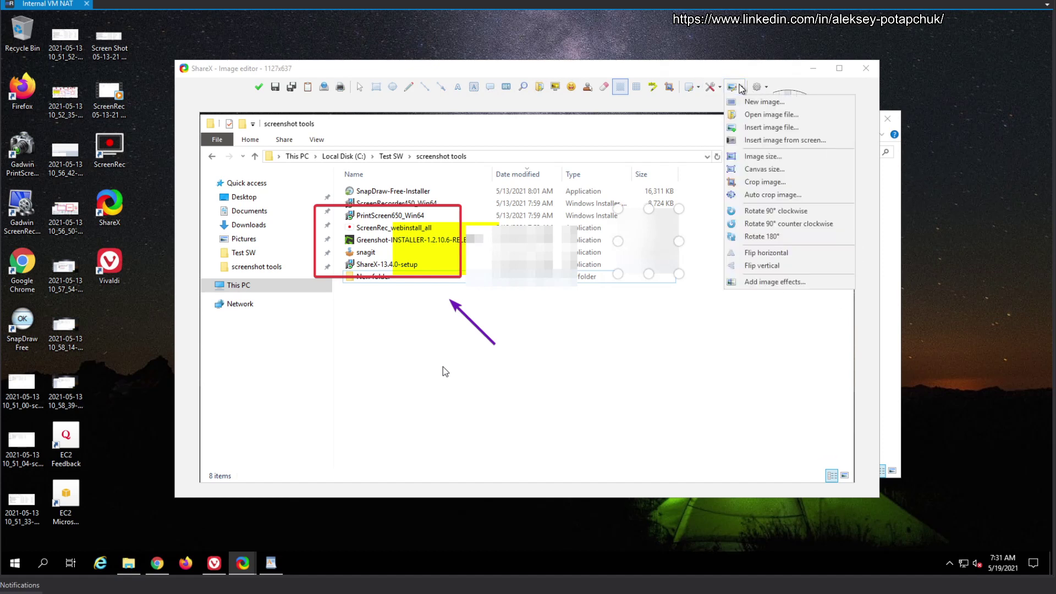
pyautogui.click(793, 285)
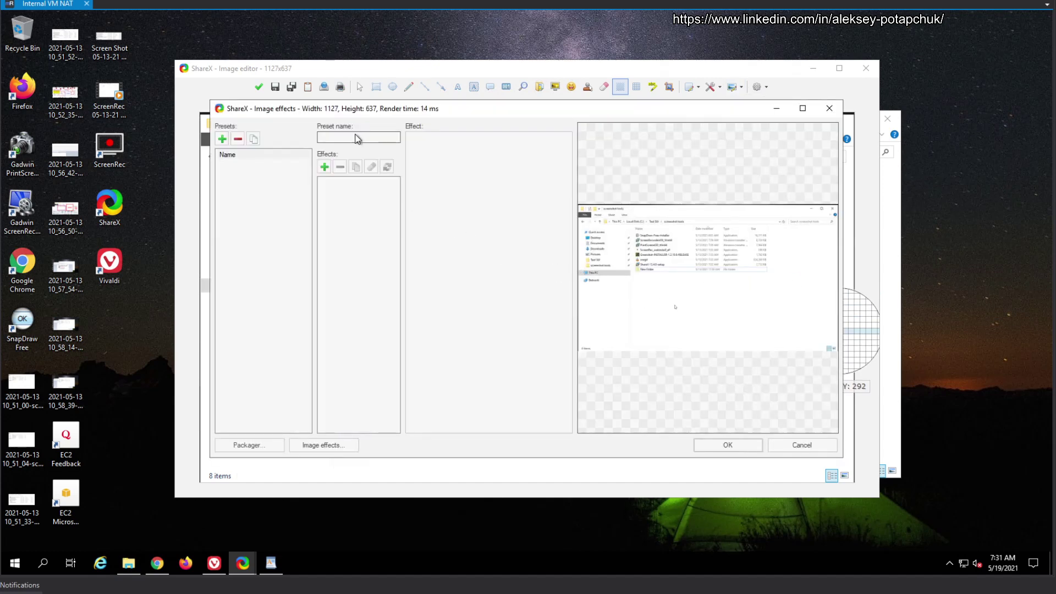
pyautogui.click(325, 167)
pyautogui.moveTo(365, 183)
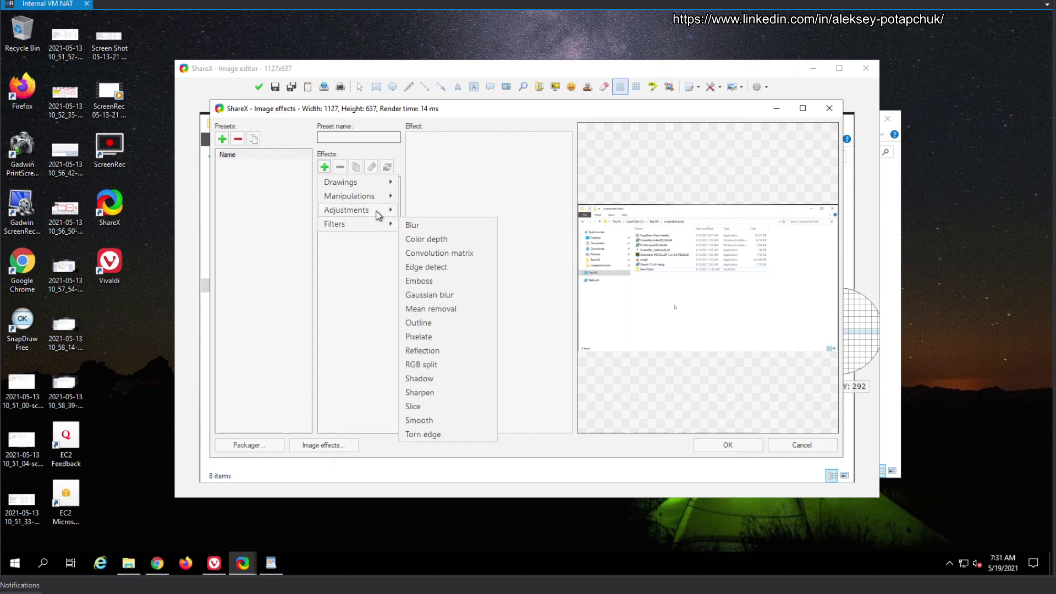
pyautogui.click(801, 444)
pyautogui.click(801, 443)
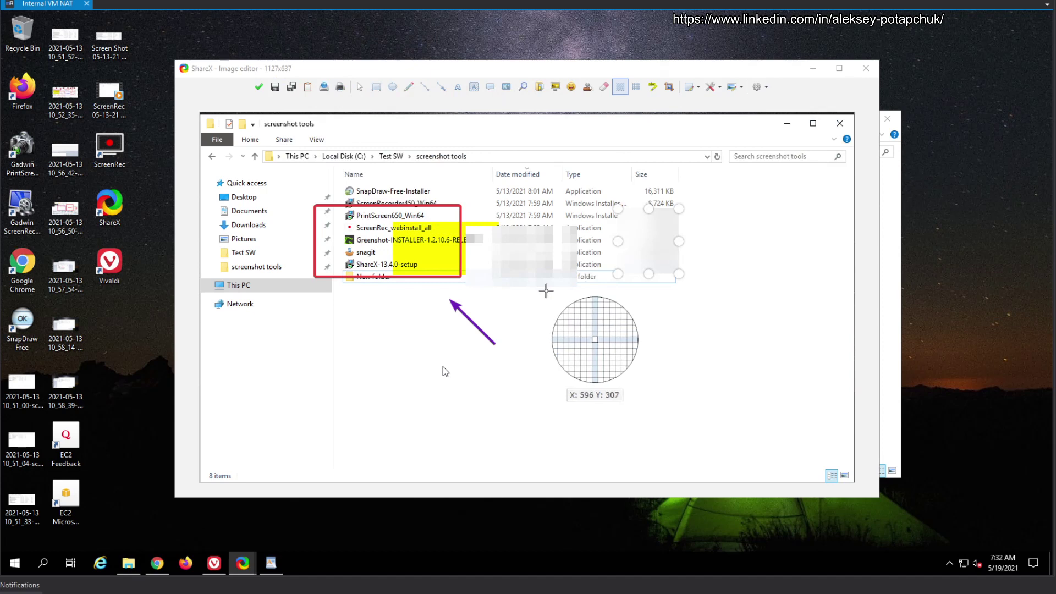
# Place step markers numbered 1 to 11 around the obscured part of the file list
pyautogui.click(505, 86)
pyautogui.click(549, 318)
pyautogui.click(647, 322)
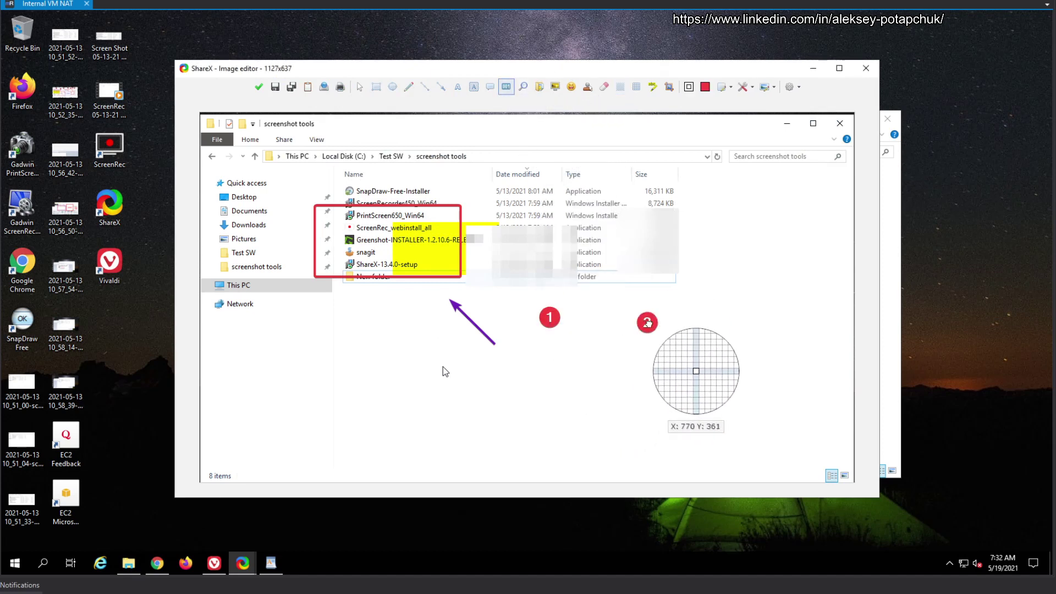
pyautogui.click(732, 288)
pyautogui.click(744, 178)
pyautogui.click(654, 163)
pyautogui.click(574, 149)
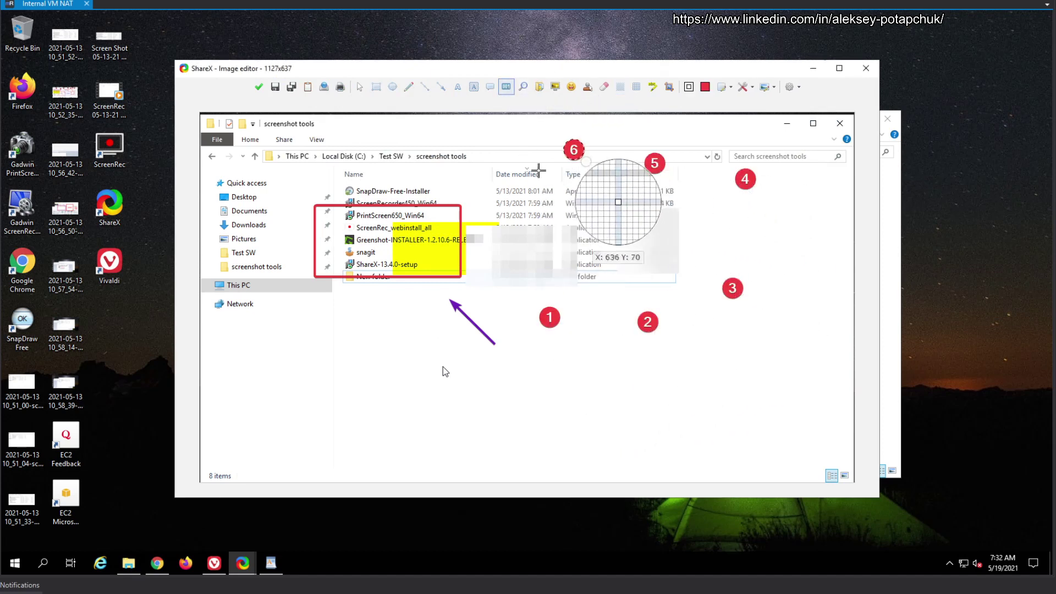
pyautogui.click(534, 170)
pyautogui.click(502, 191)
pyautogui.click(477, 241)
pyautogui.click(501, 297)
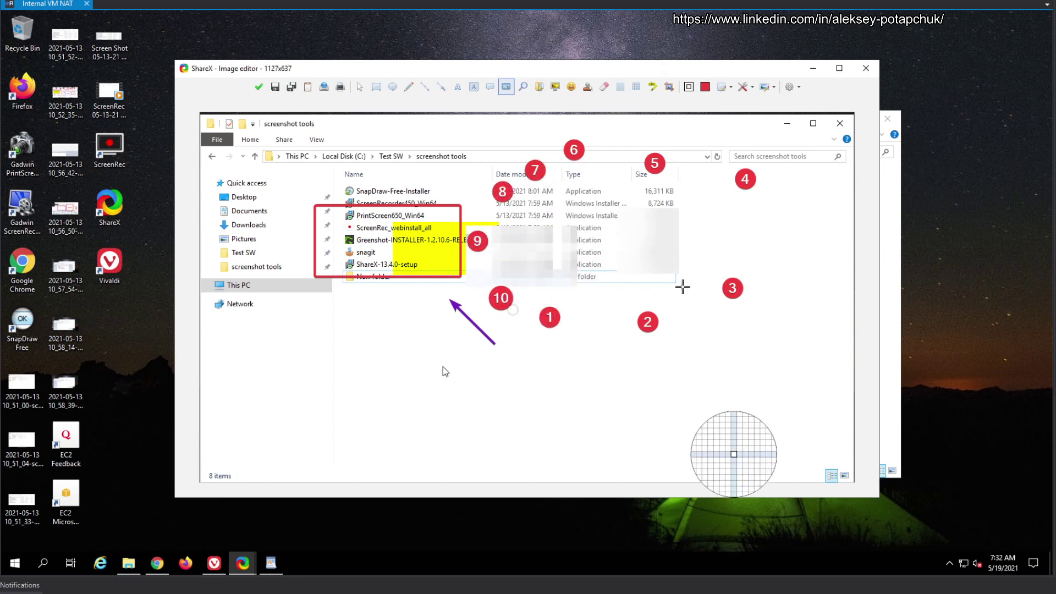
pyautogui.click(741, 239)
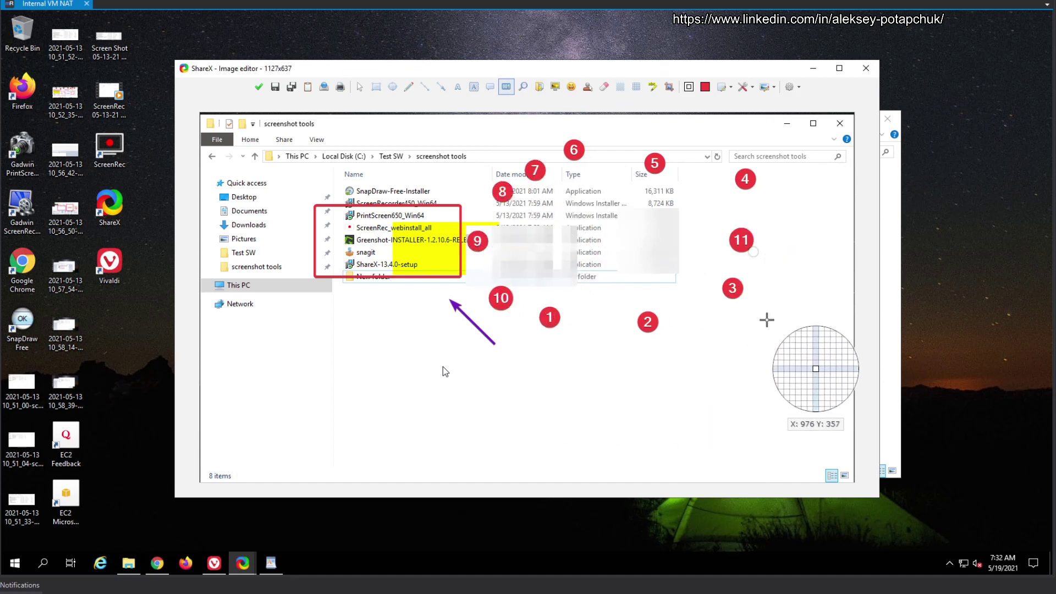
# Cover the annotated file list, arrow and most step markers with the Smart eraser
pyautogui.click(604, 86)
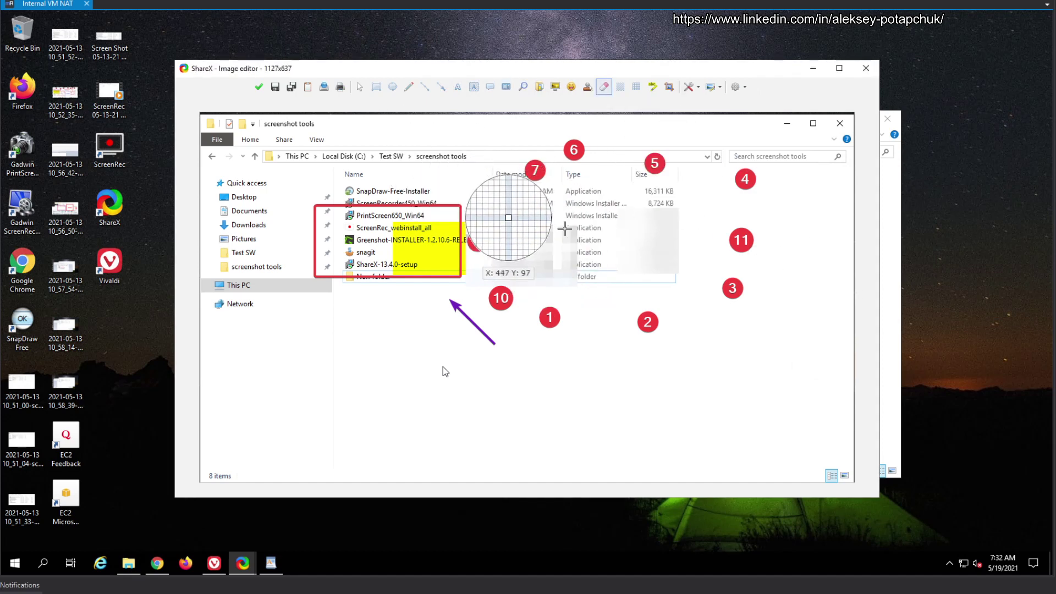
pyautogui.moveTo(459, 168); pyautogui.dragTo(696, 310)
pyautogui.moveTo(370, 175)
pyautogui.mouseDown()
pyautogui.moveTo(778, 361)
pyautogui.moveTo(799, 383)
pyautogui.mouseUp()
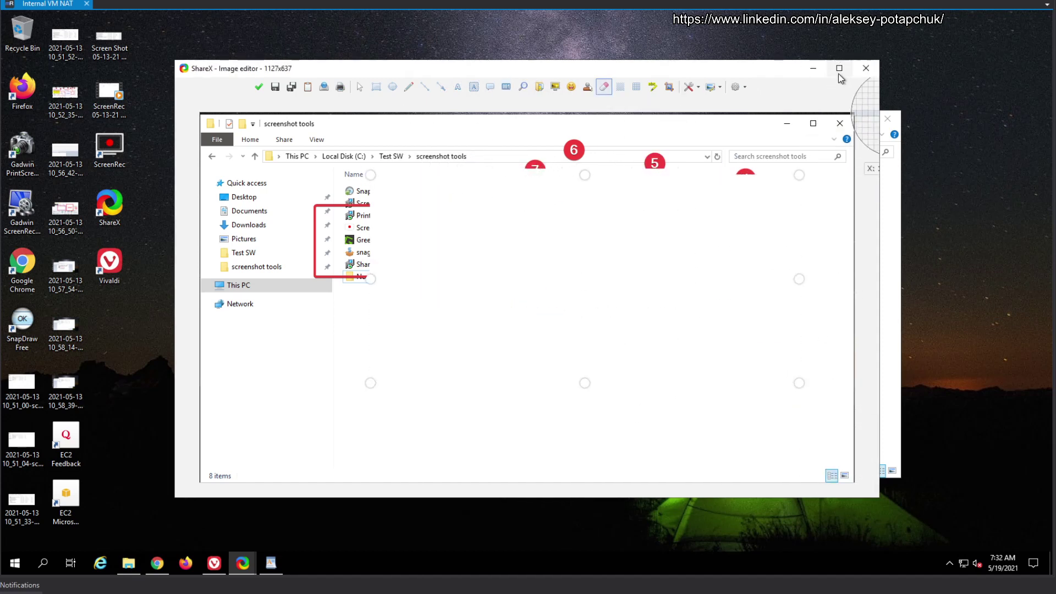
# Start a region capture with the screenshot tools folder in view, and draw a rectangle around the file names and an arrow at New folder
pyautogui.click(864, 68)
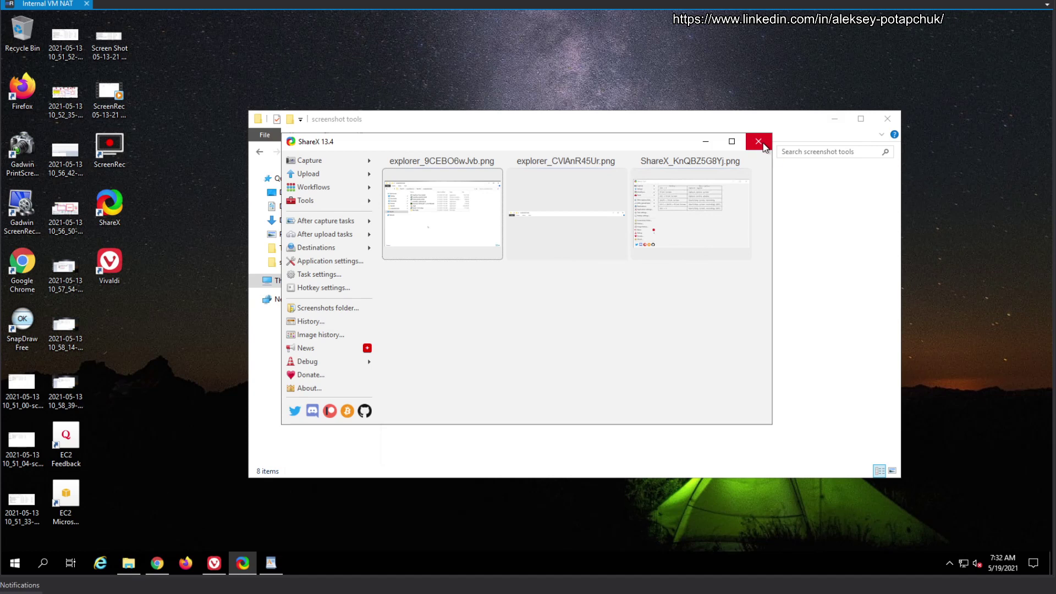
pyautogui.click(706, 142)
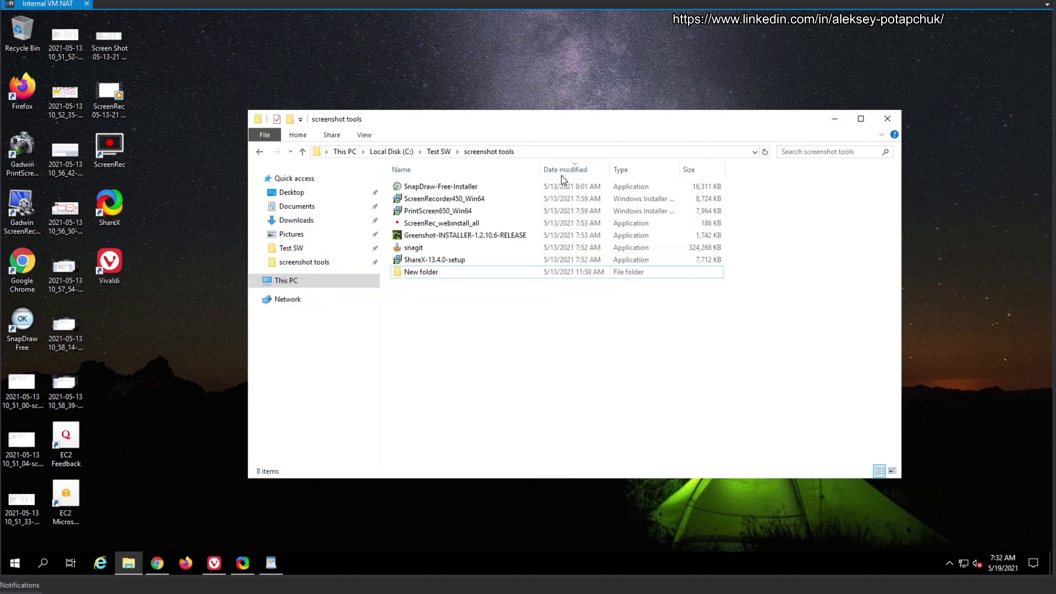
pyautogui.press('Print')
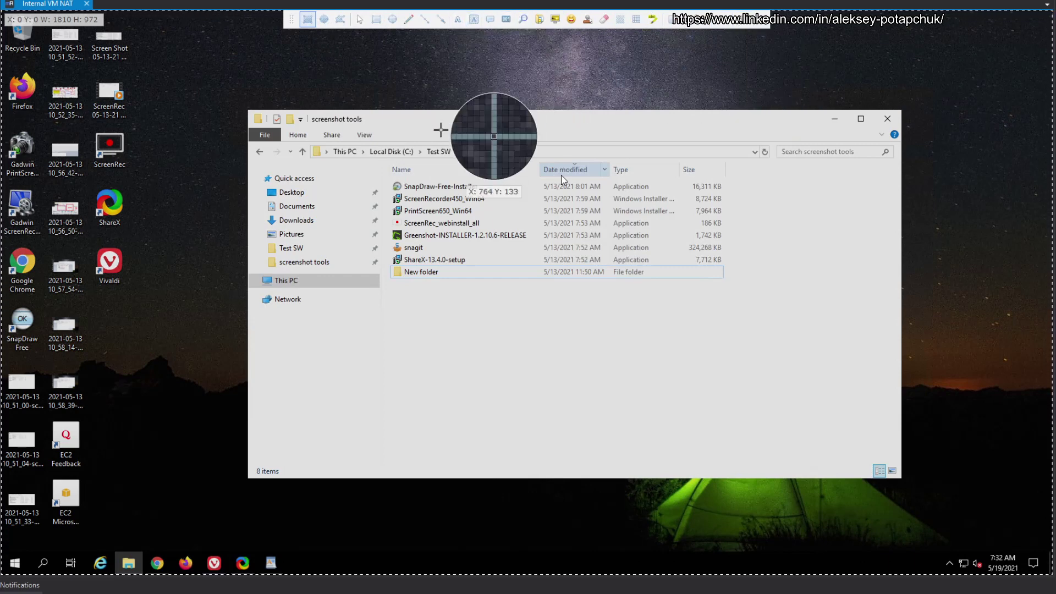
pyautogui.press('r')
pyautogui.moveTo(371, 159)
pyautogui.mouseDown()
pyautogui.moveTo(582, 278)
pyautogui.moveTo(545, 288)
pyautogui.moveTo(575, 337)
pyautogui.moveTo(457, 330)
pyautogui.moveTo(432, 283)
pyautogui.mouseUp()
pyautogui.press('a')
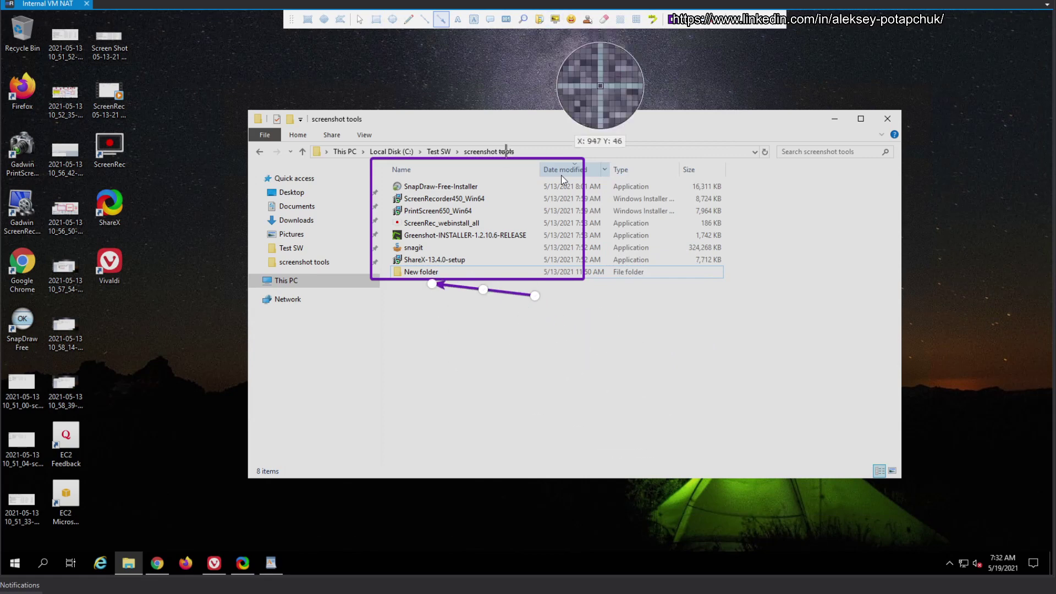
# Add an outlined text label reading "text" and place it just below the tail of the arrow
pyautogui.press('o')
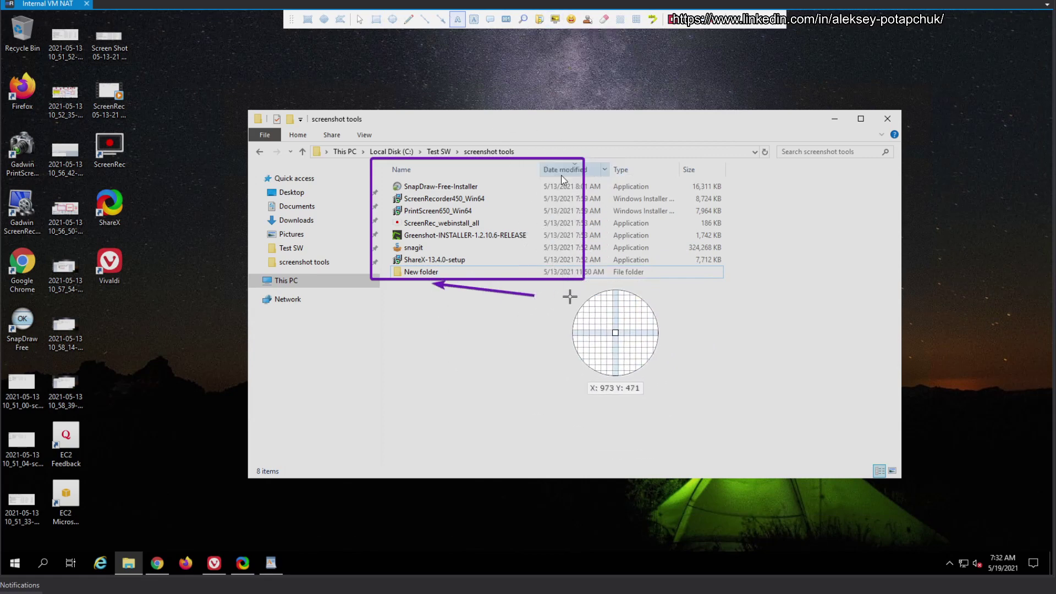
pyautogui.click(574, 313)
pyautogui.write('tex')
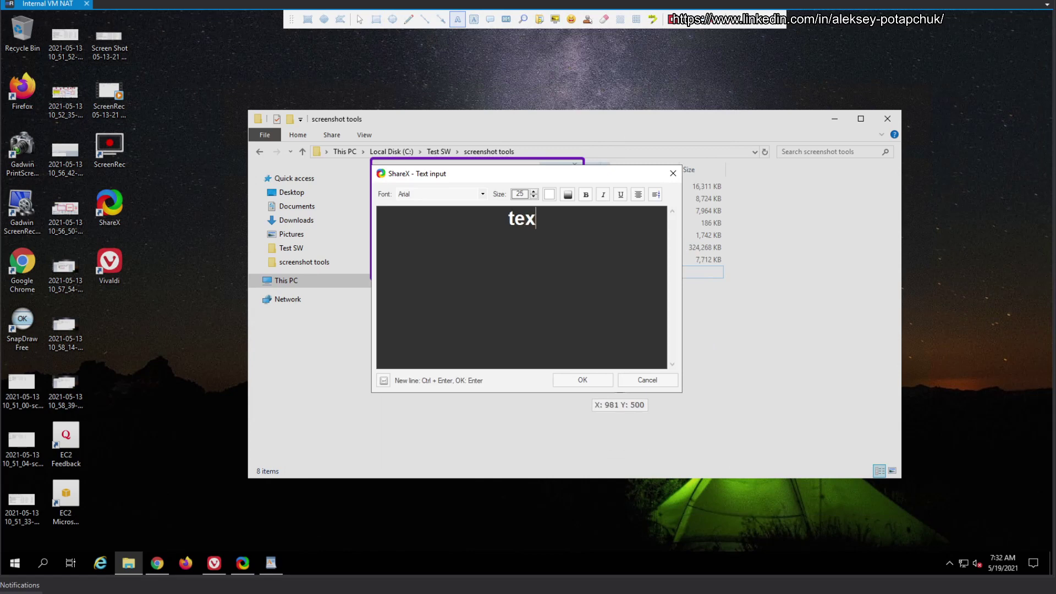
pyautogui.write('t')
pyautogui.press('Return')
pyautogui.moveTo(587, 299); pyautogui.dragTo(521, 309)
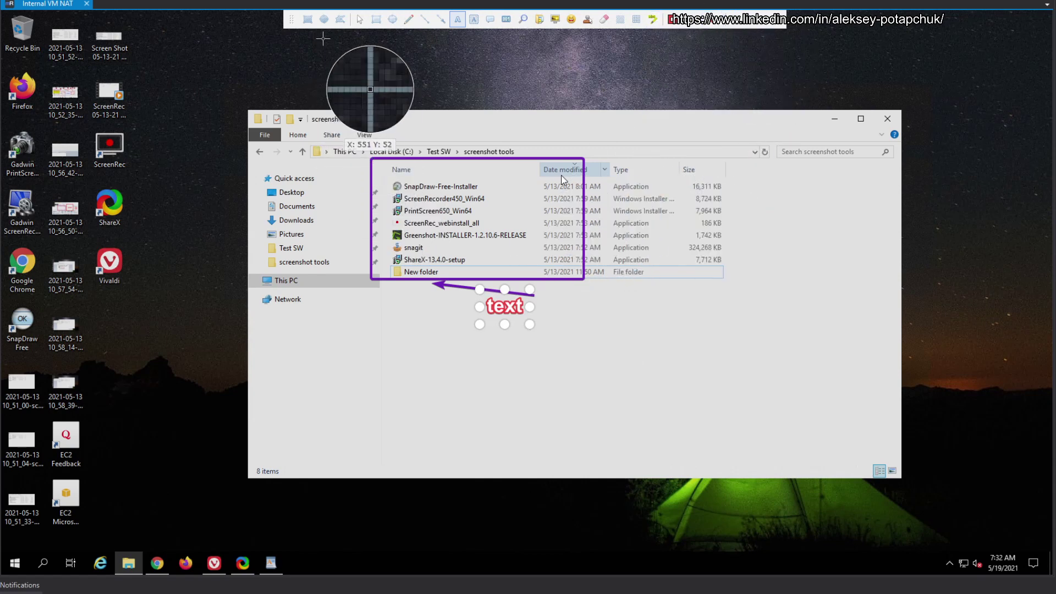
pyautogui.click(360, 19)
pyautogui.click(537, 306)
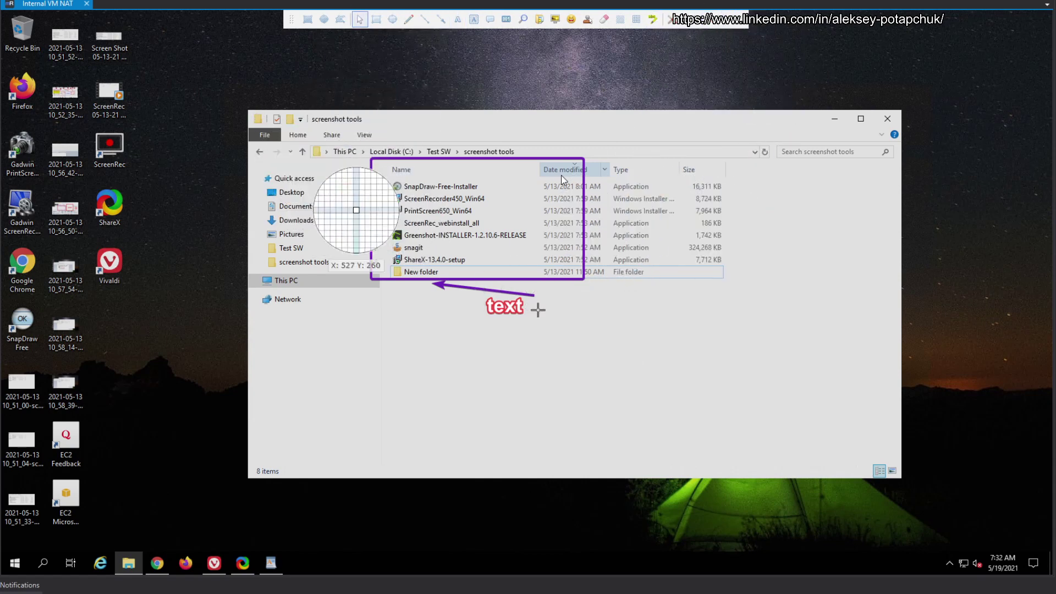
# Capture the annotated folder window as a rectangular region, and view the resulting screenshot in Paint
pyautogui.click(308, 19)
pyautogui.moveTo(248, 111)
pyautogui.mouseDown()
pyautogui.moveTo(781, 473)
pyautogui.moveTo(902, 483)
pyautogui.mouseUp()
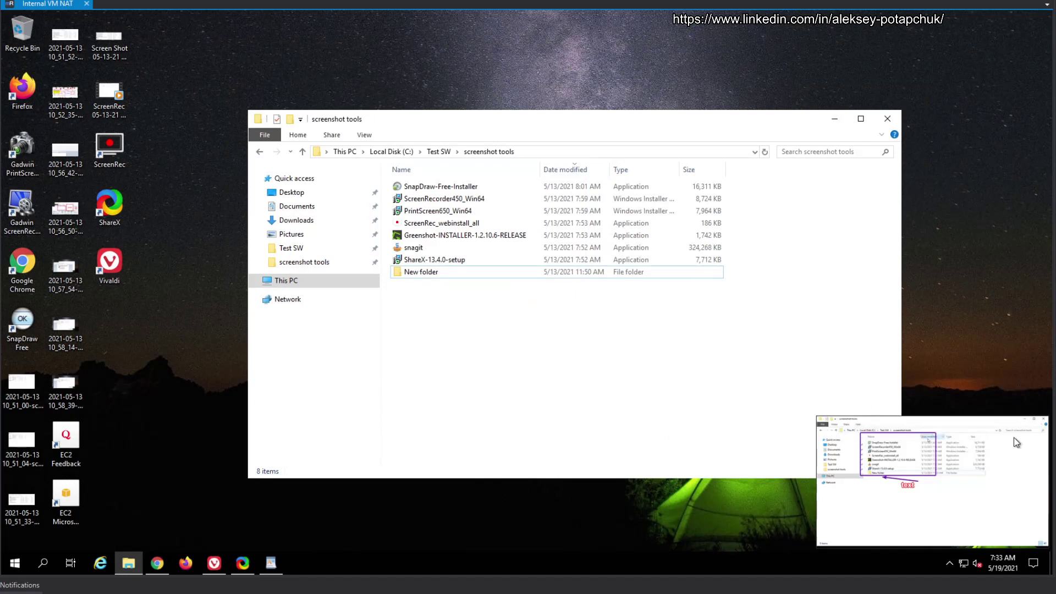
pyautogui.click(912, 503)
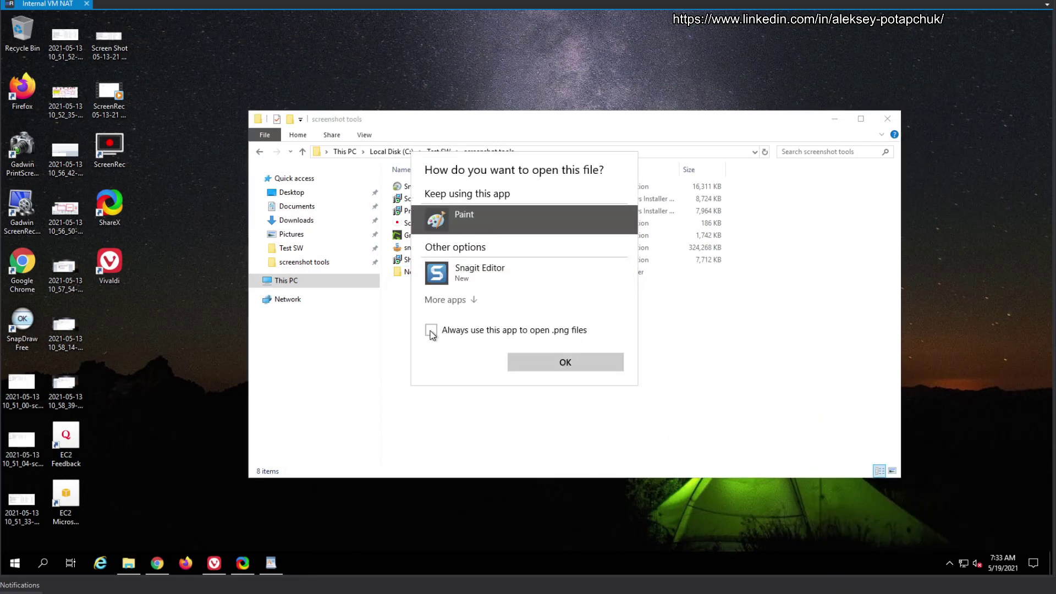
pyautogui.click(445, 300)
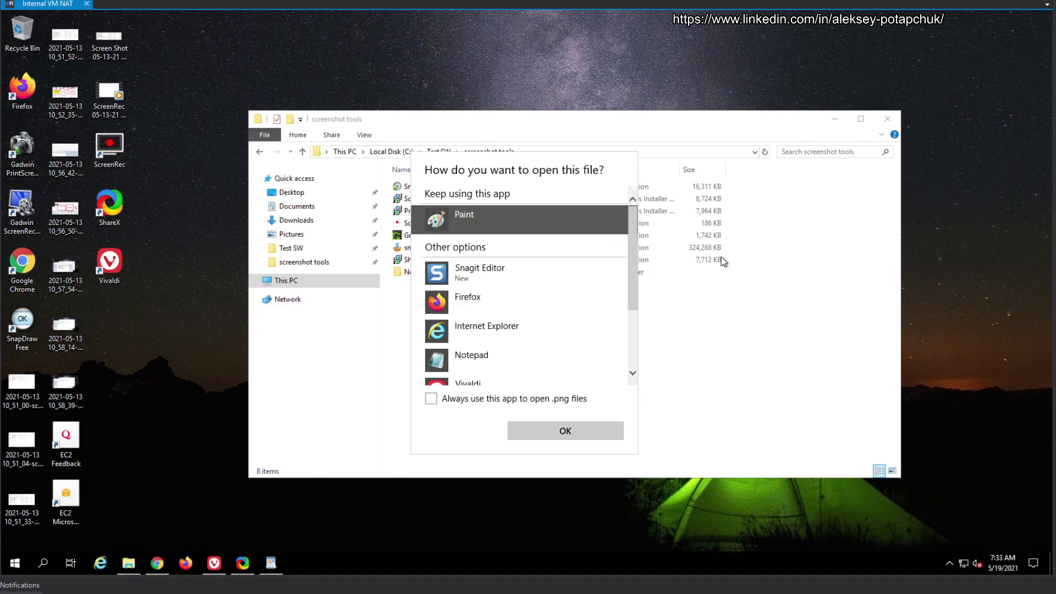
pyautogui.click(586, 430)
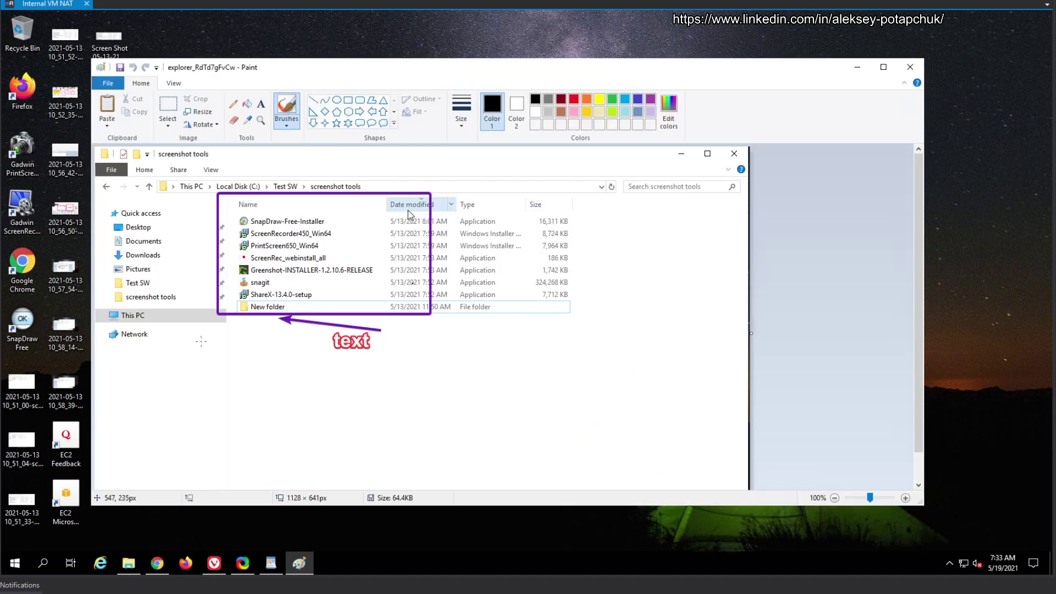
pyautogui.click(910, 67)
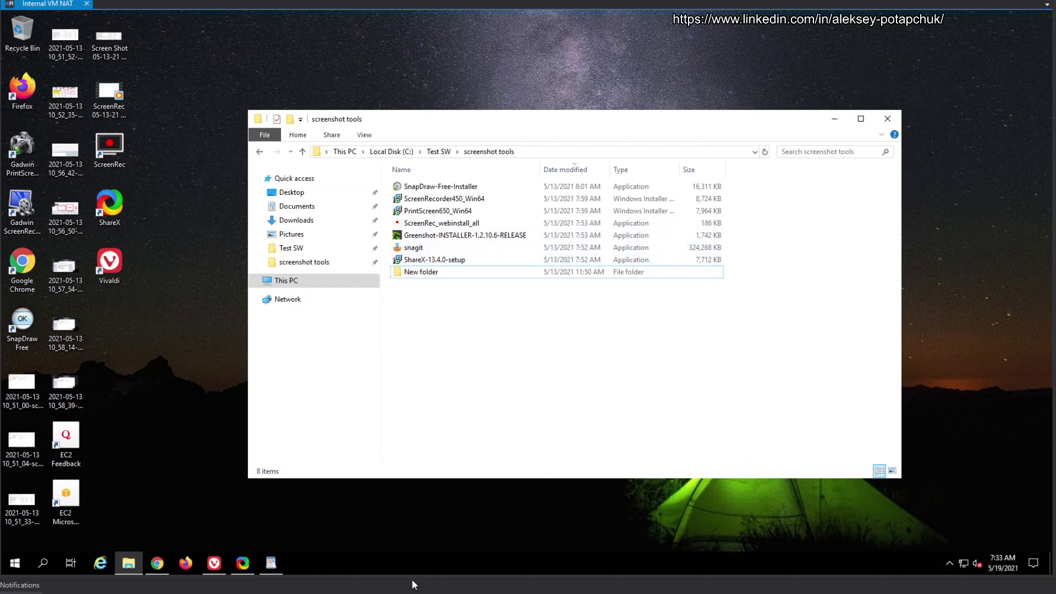
# View the newest screenshot from the ShareX main window in the image editor, and close the editor
pyautogui.click(242, 563)
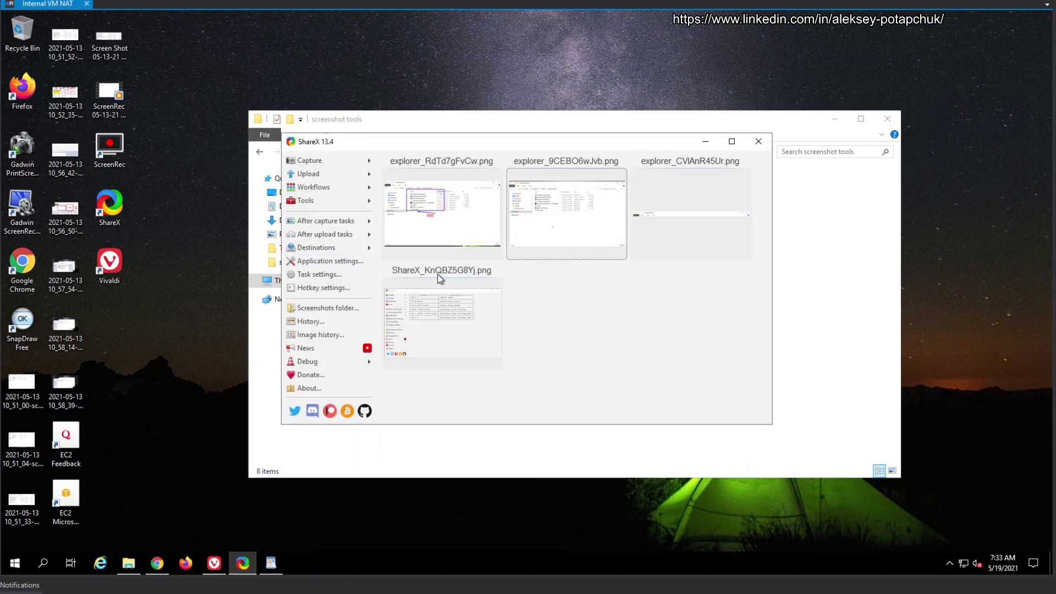
pyautogui.rightClick(415, 214)
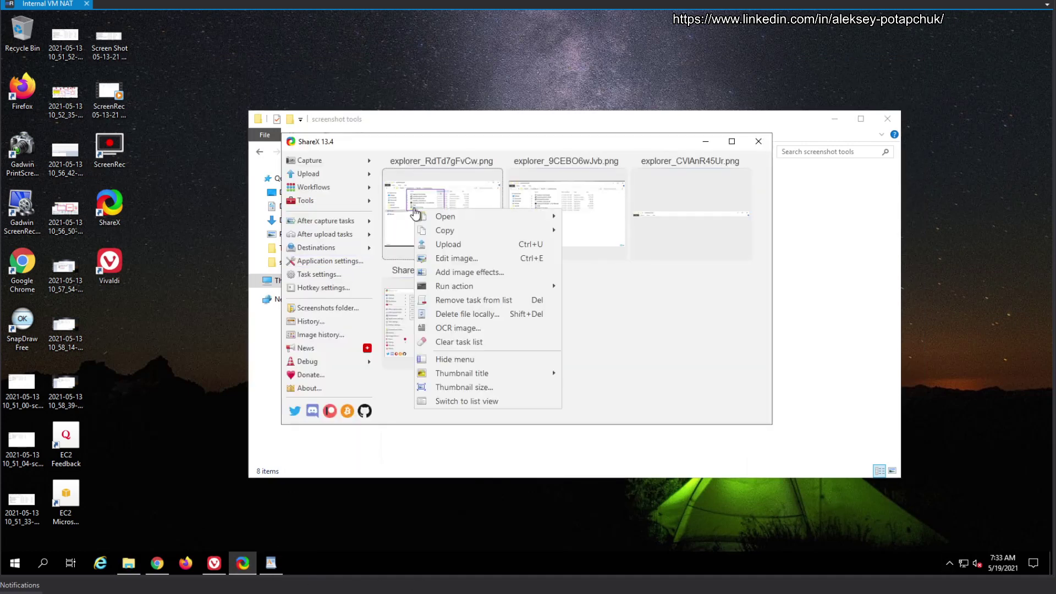
pyautogui.click(470, 258)
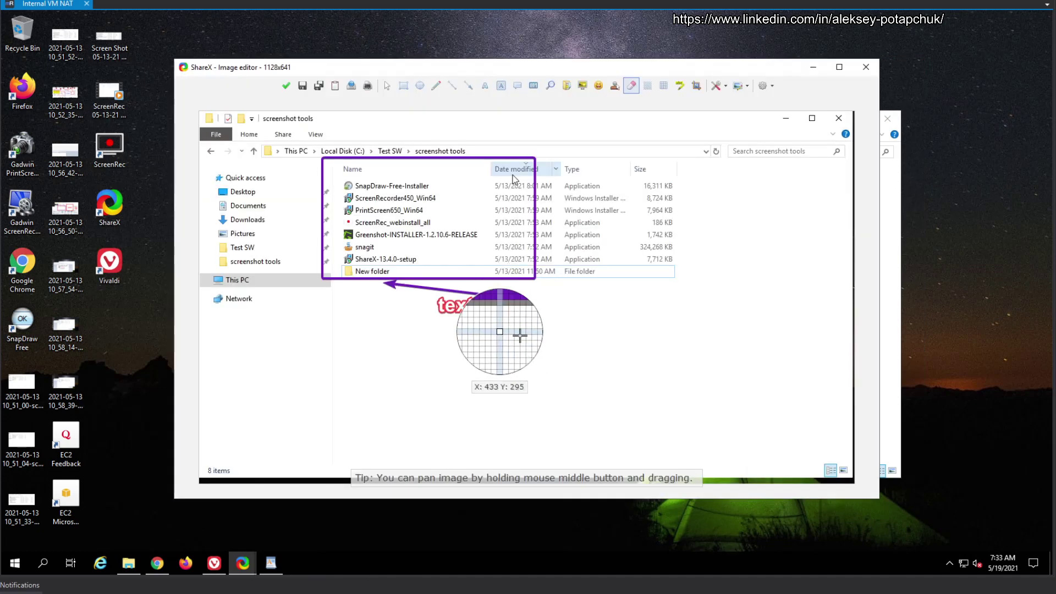
pyautogui.click(864, 67)
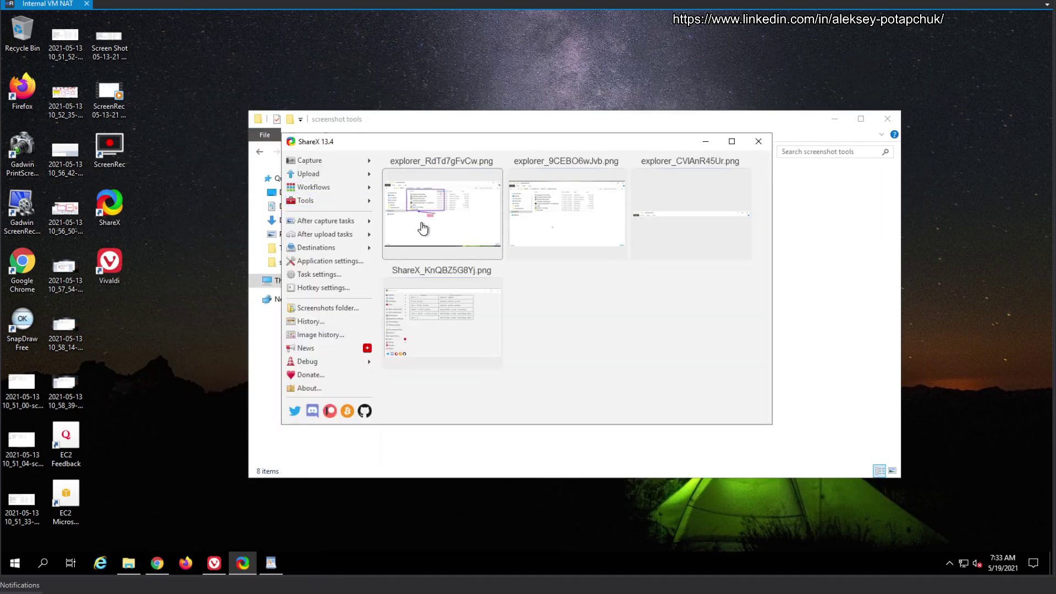
# Look over the upload and tool commands, and try a shade in the Color picker before closing it
pyautogui.click(348, 171)
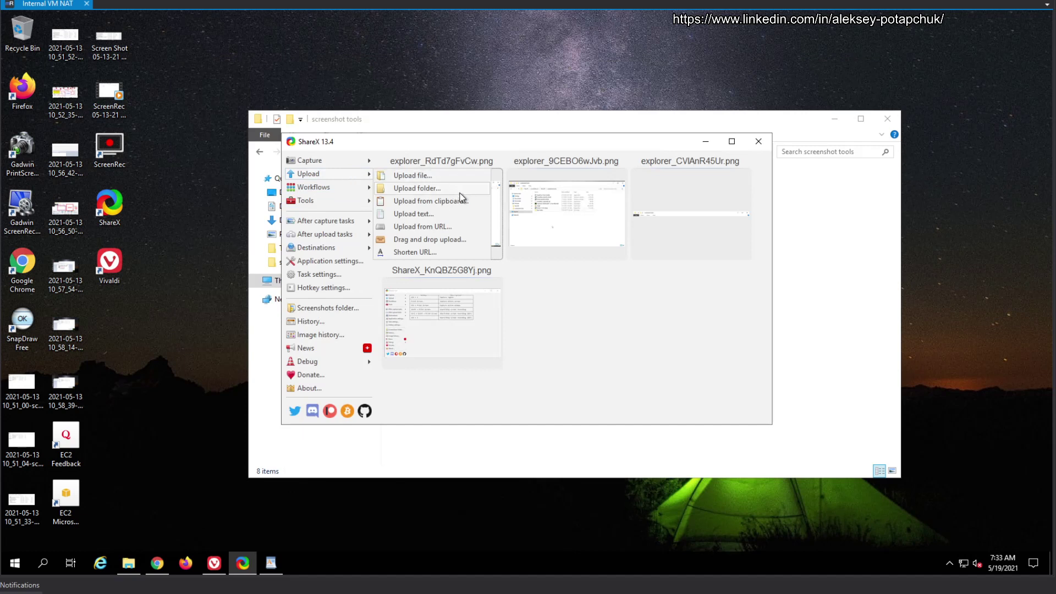
pyautogui.click(345, 189)
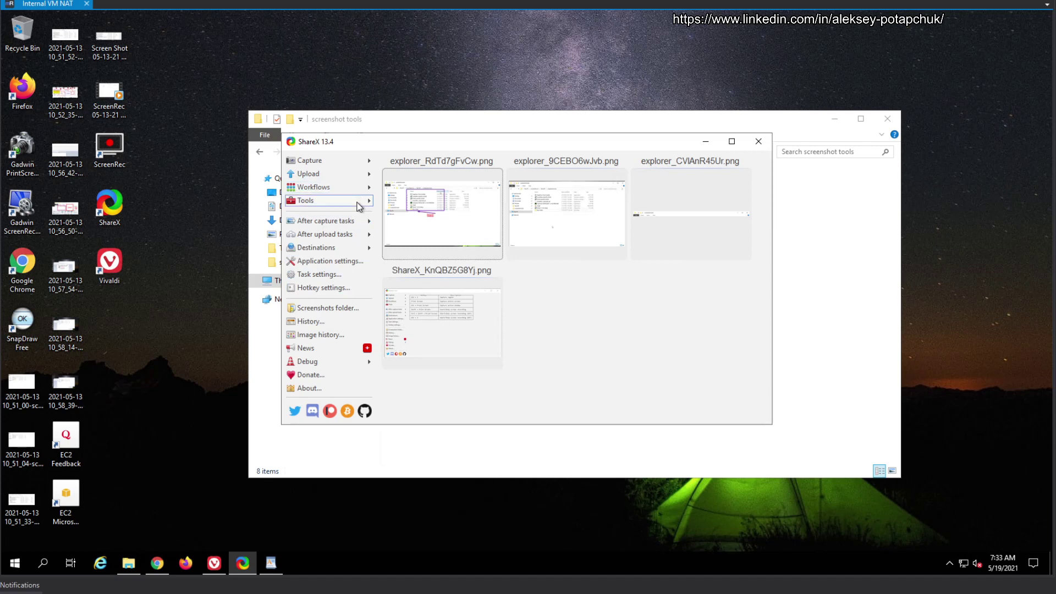
pyautogui.moveTo(359, 207)
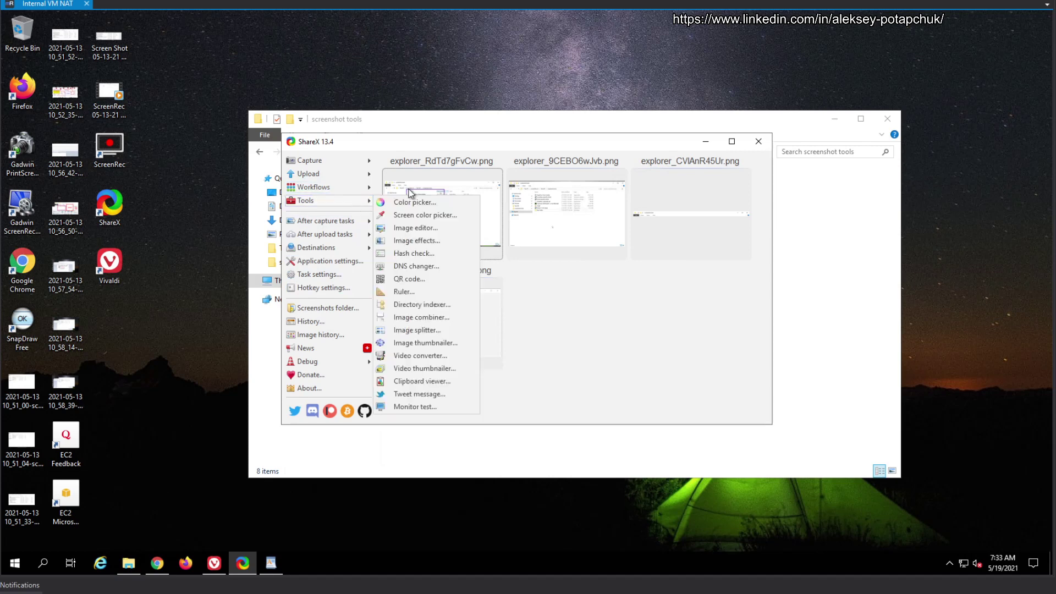
pyautogui.click(436, 202)
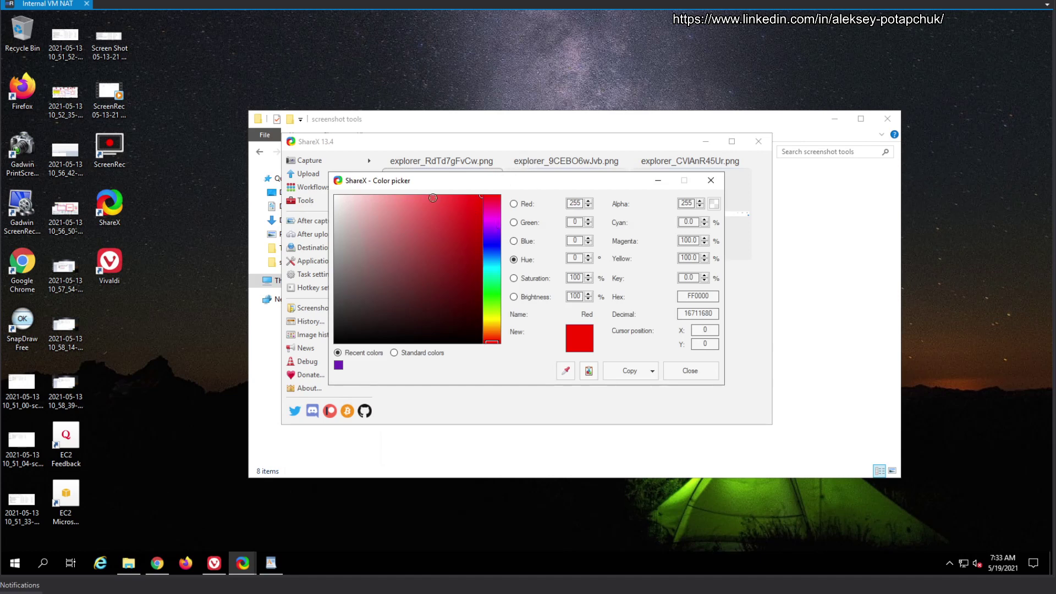
pyautogui.click(398, 275)
pyautogui.click(688, 371)
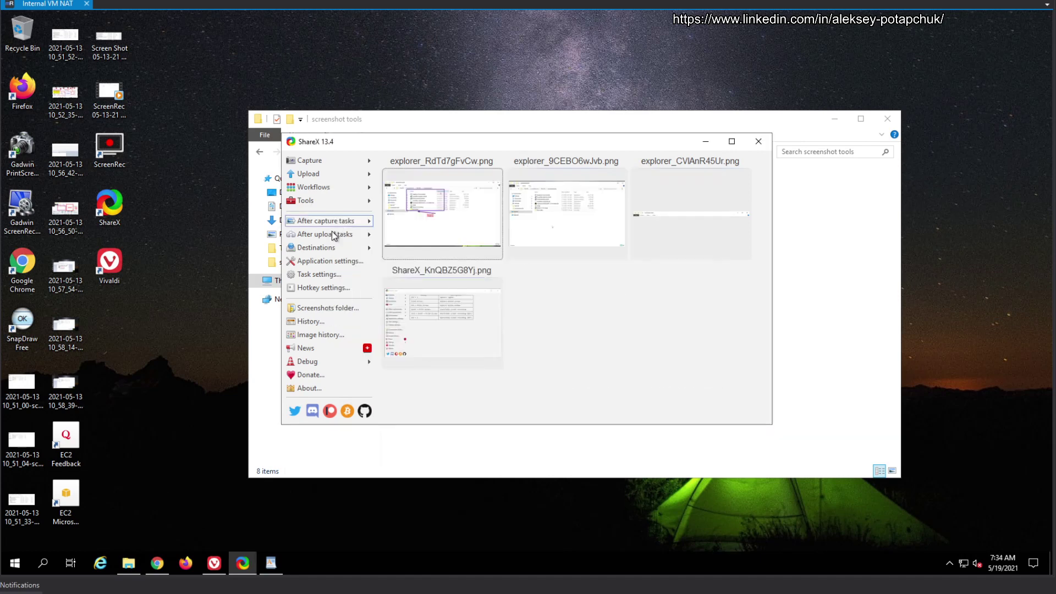
# Copy a color from the first screenshot thumbnail with the Screen color picker
pyautogui.moveTo(334, 204)
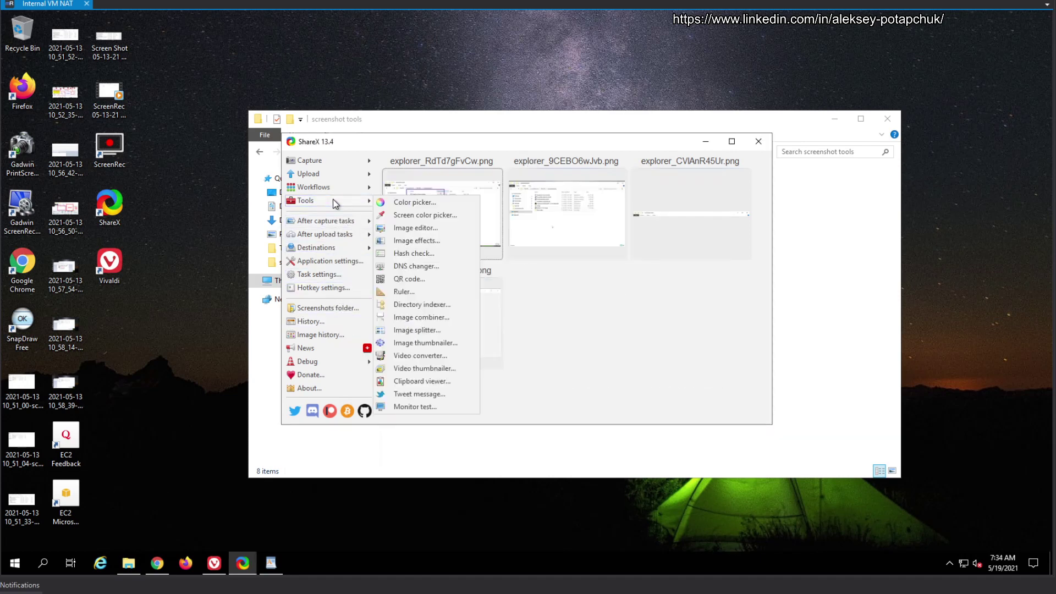
pyautogui.click(444, 217)
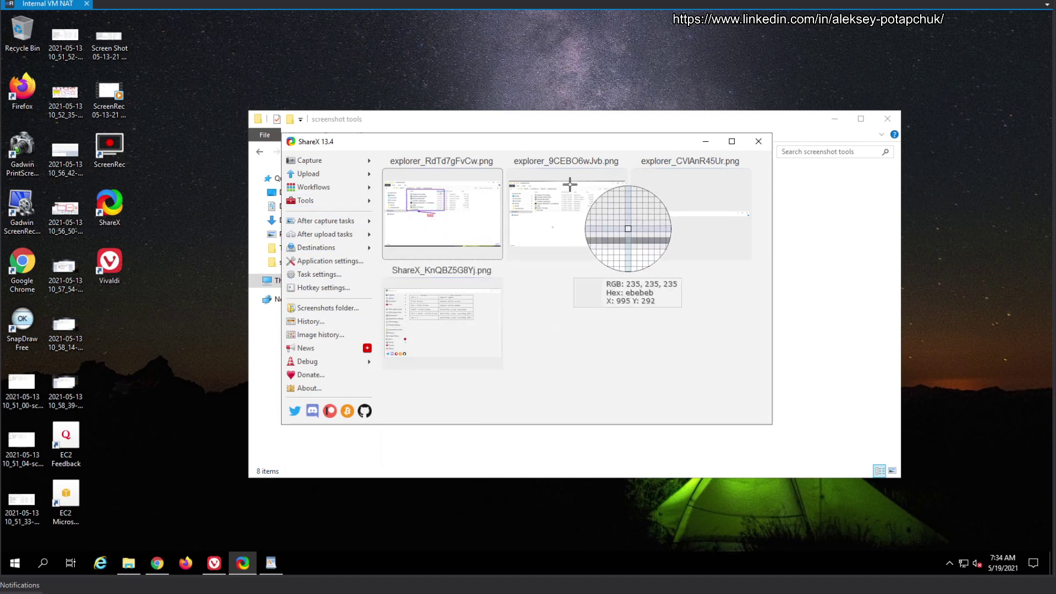
pyautogui.click(410, 203)
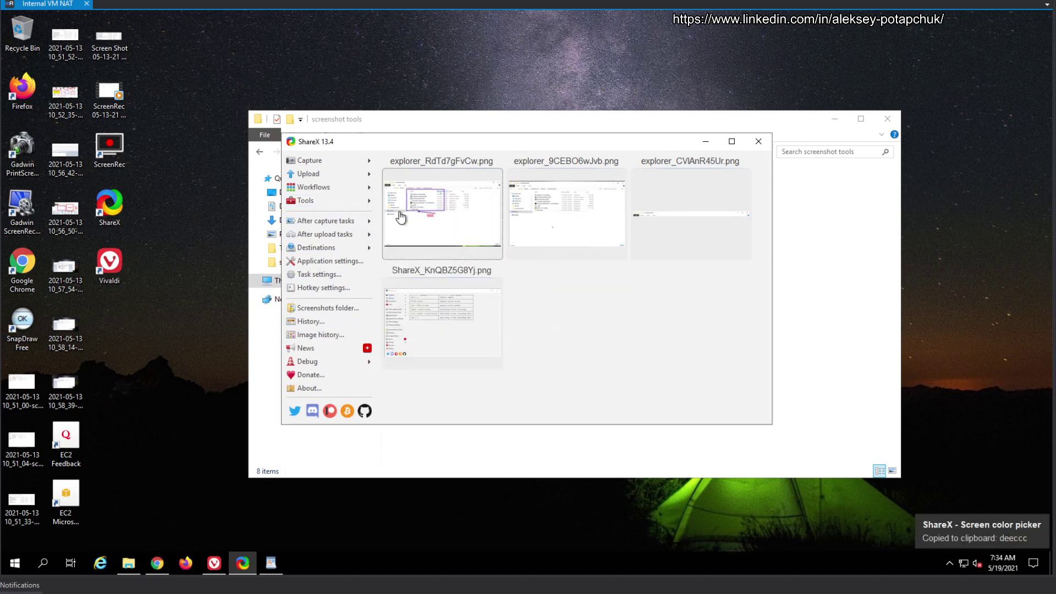
# Measure the width of the thumbnail row with the Ruler tool, measure the thumbnail area, and exit the ruler
pyautogui.click(348, 203)
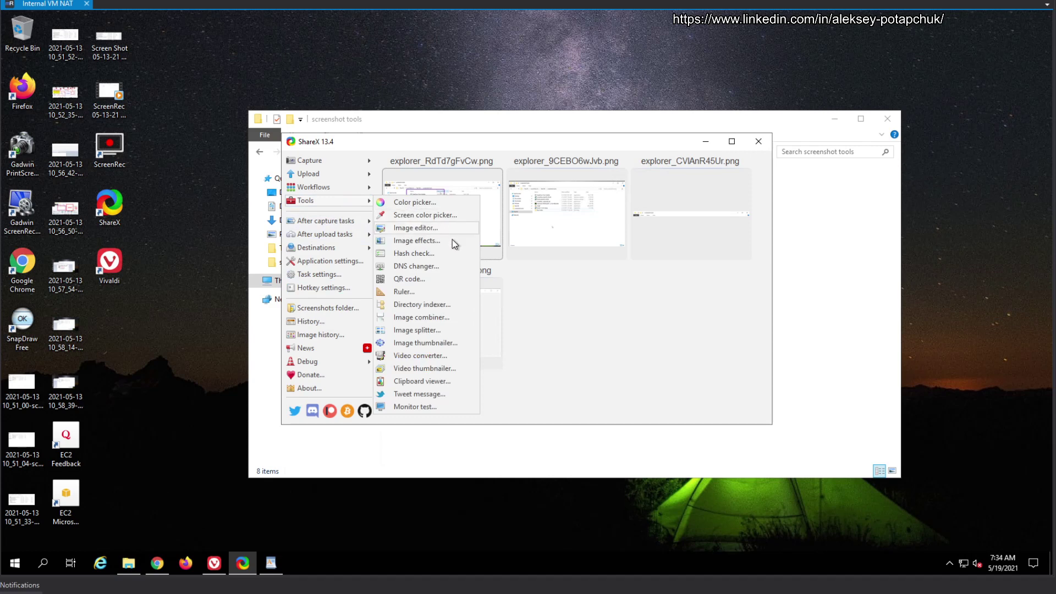
pyautogui.click(415, 291)
pyautogui.moveTo(381, 257); pyautogui.dragTo(752, 256)
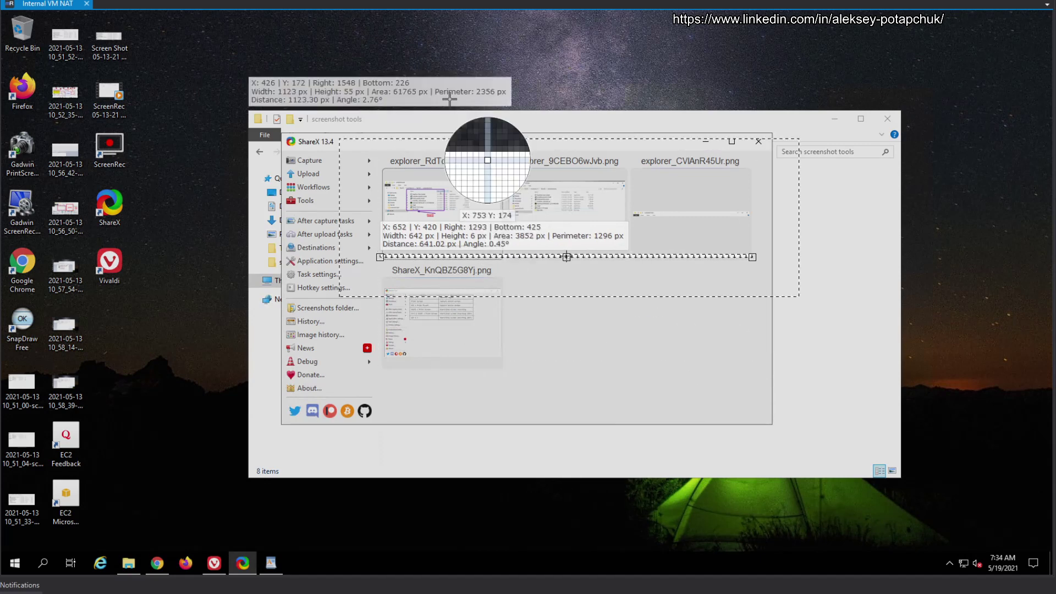
pyautogui.click(635, 326)
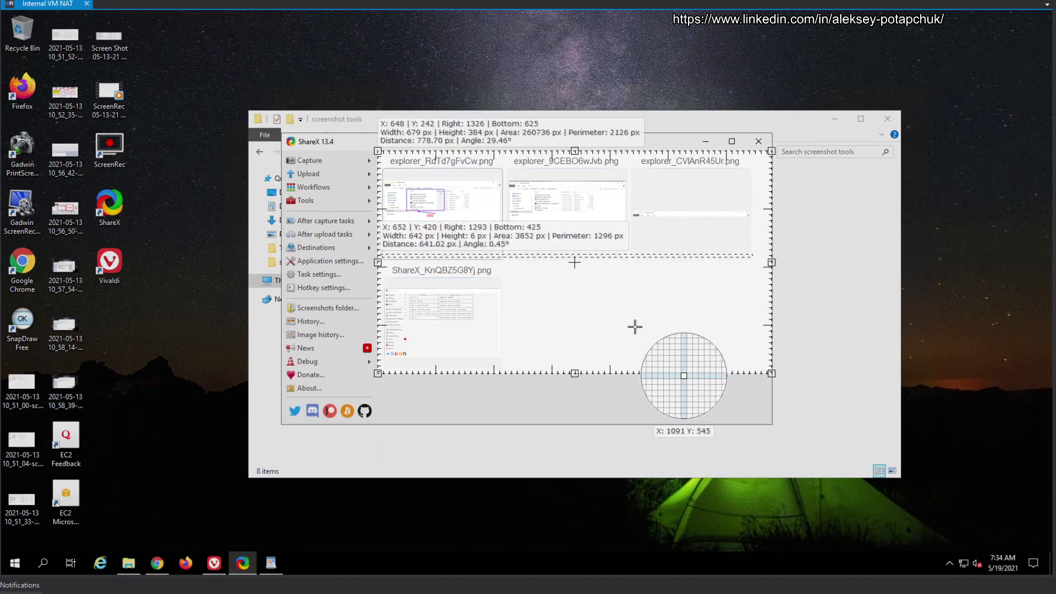
pyautogui.doubleClick(636, 330)
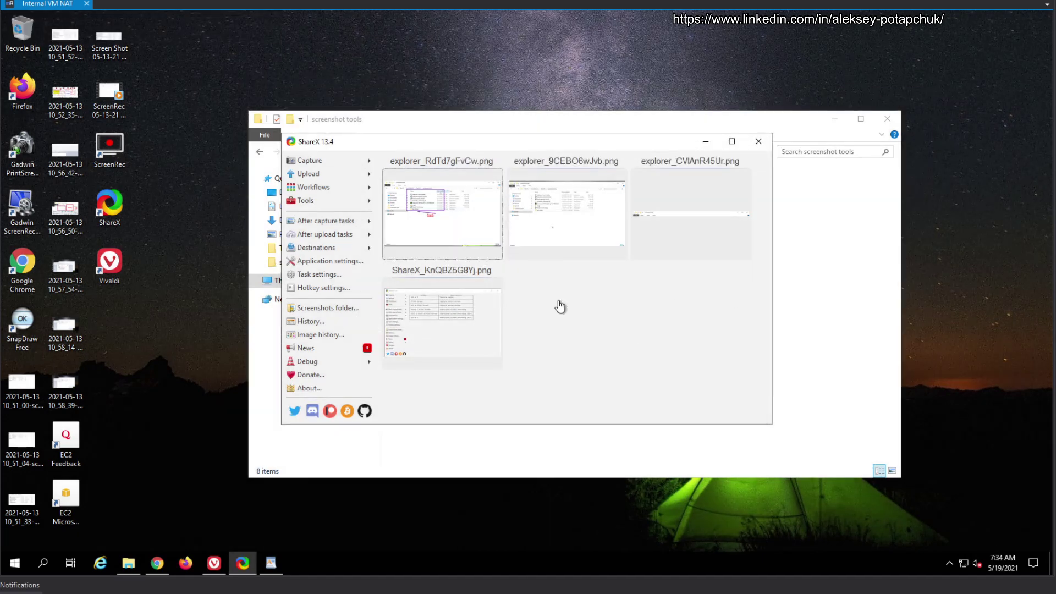
# Examine the capture commands offered by ShareX in the system tray
pyautogui.click(949, 563)
pyautogui.rightClick(949, 542)
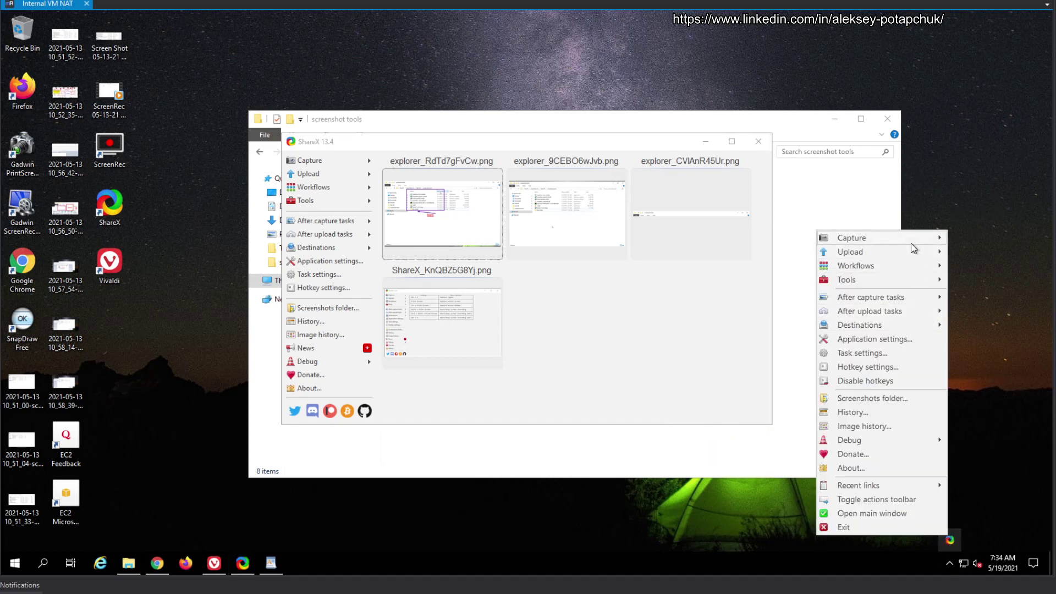
pyautogui.moveTo(907, 240)
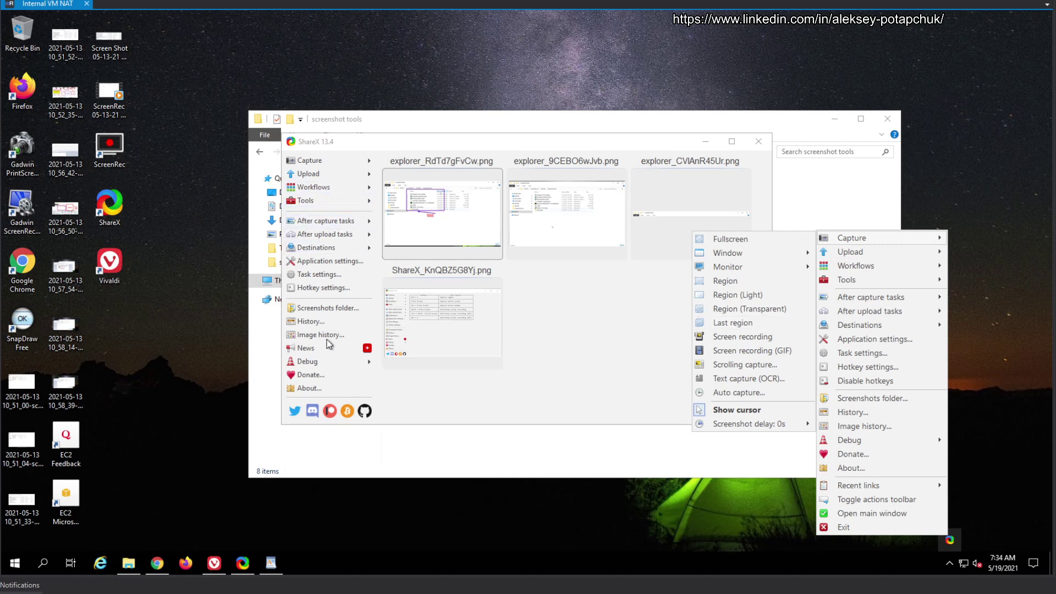
pyautogui.click(326, 275)
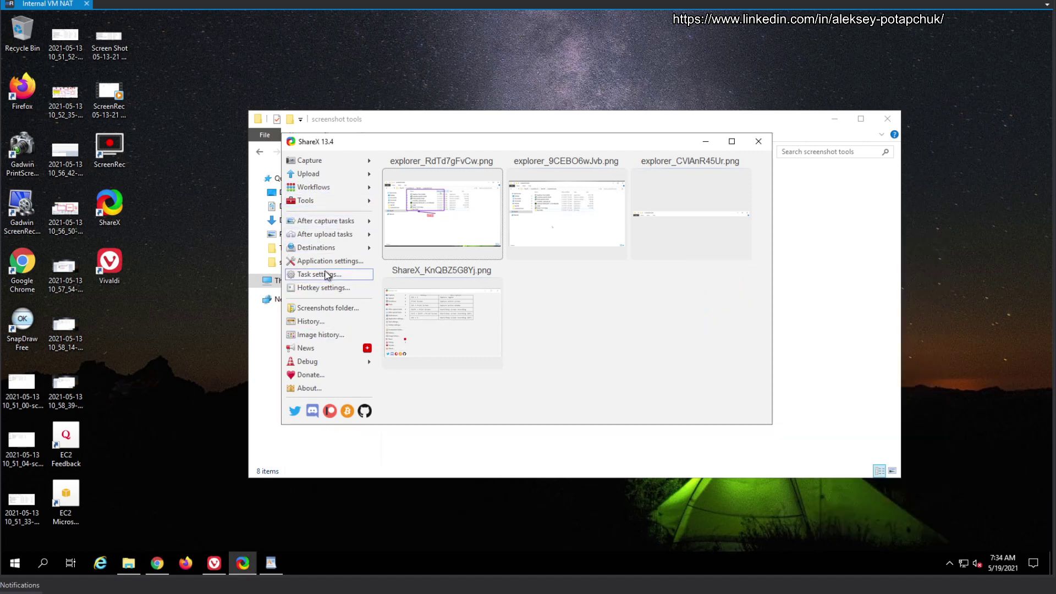
# Open the task settings and examine the image, effects, thumbnail, capture, region capture, screen recorder and OCR options
pyautogui.click(335, 276)
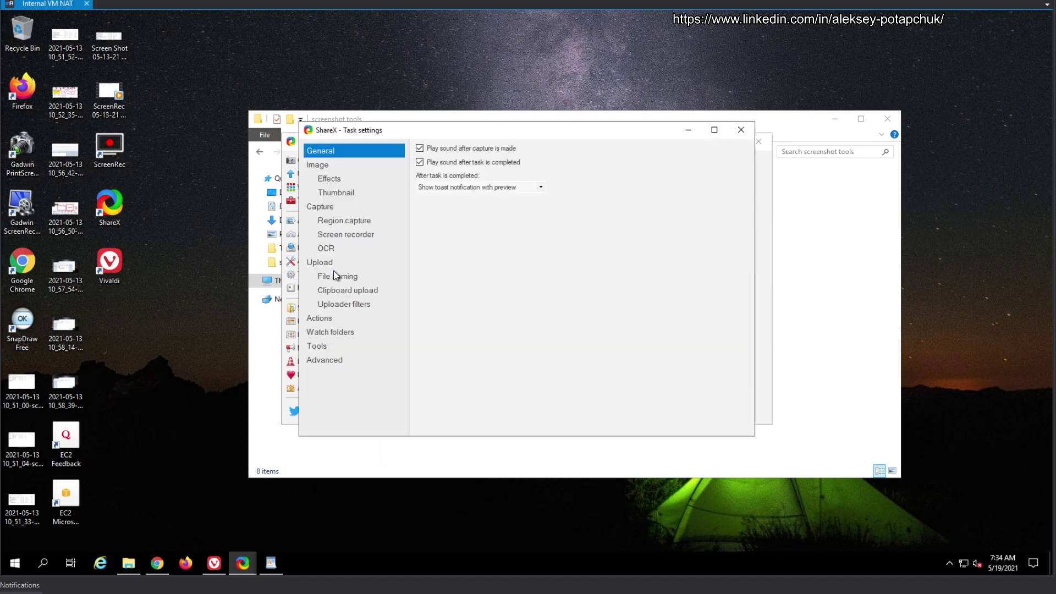
pyautogui.click(341, 166)
pyautogui.click(339, 178)
pyautogui.click(341, 189)
pyautogui.click(338, 207)
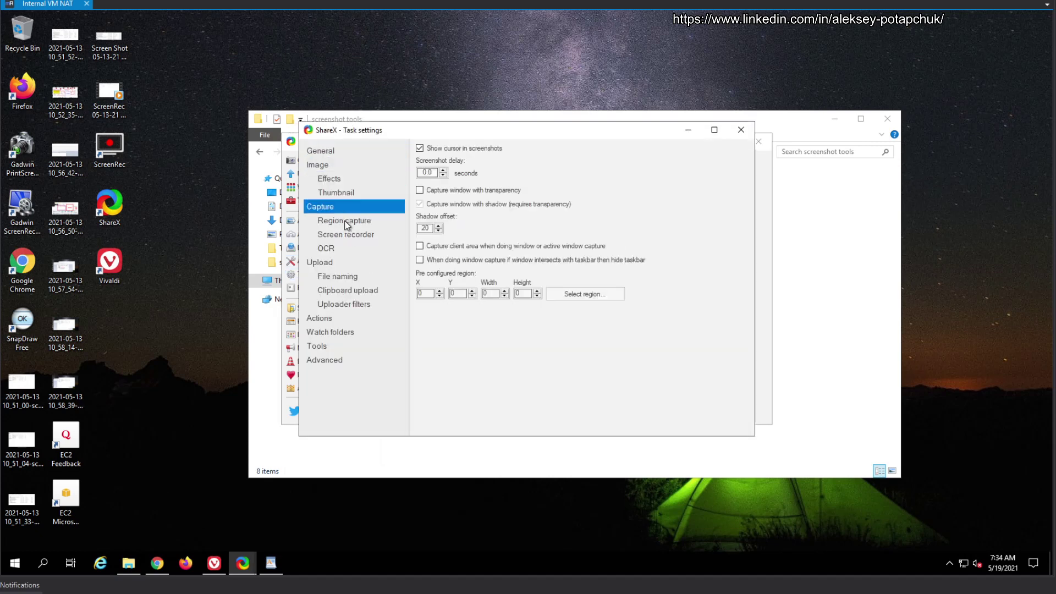
pyautogui.click(344, 220)
pyautogui.click(349, 233)
pyautogui.click(340, 249)
# Examine the file naming, clipboard upload, uploader filter, actions, watch folder, tools and advanced task options, and close the task settings
pyautogui.click(346, 270)
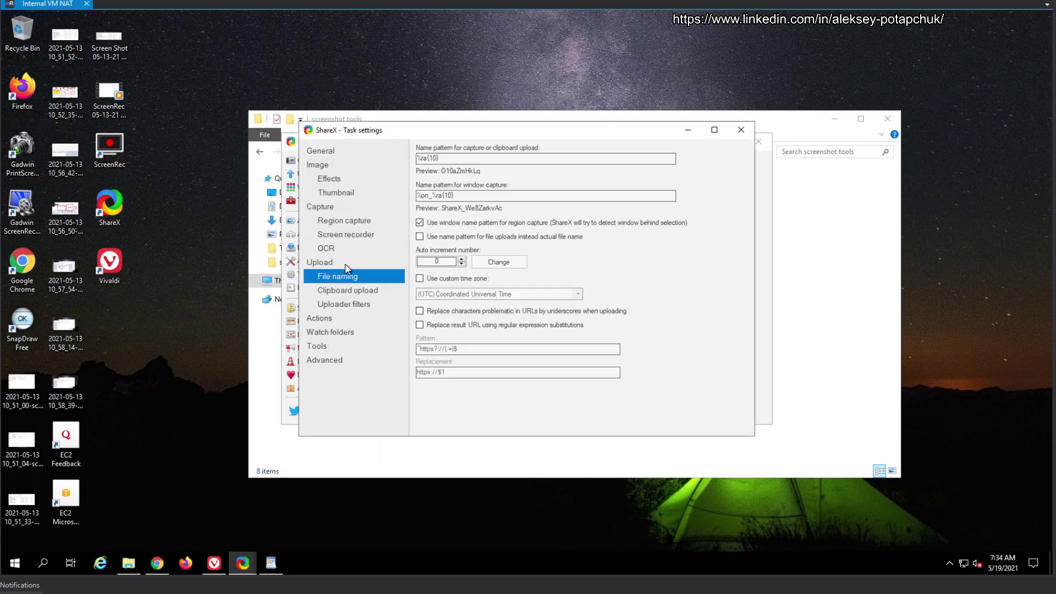
pyautogui.click(348, 304)
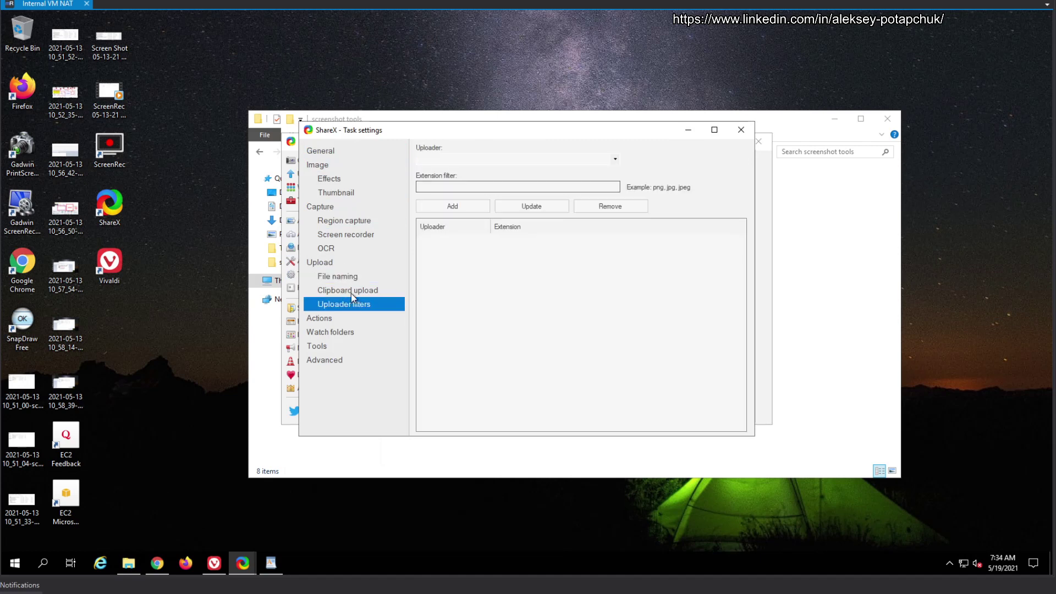
pyautogui.click(350, 290)
pyautogui.click(343, 305)
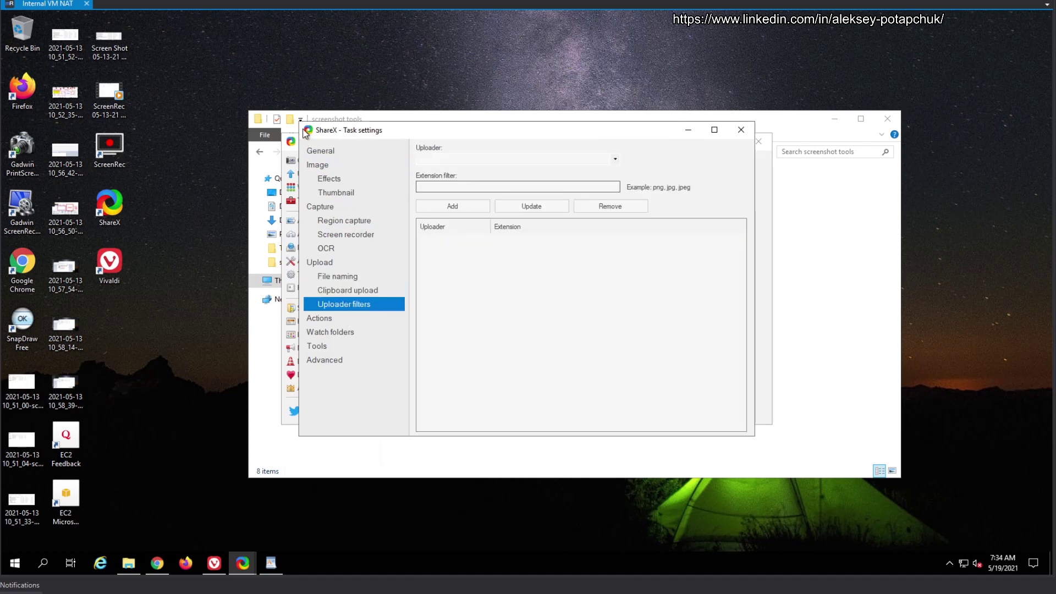
pyautogui.click(320, 320)
pyautogui.click(330, 332)
pyautogui.click(323, 350)
pyautogui.click(358, 358)
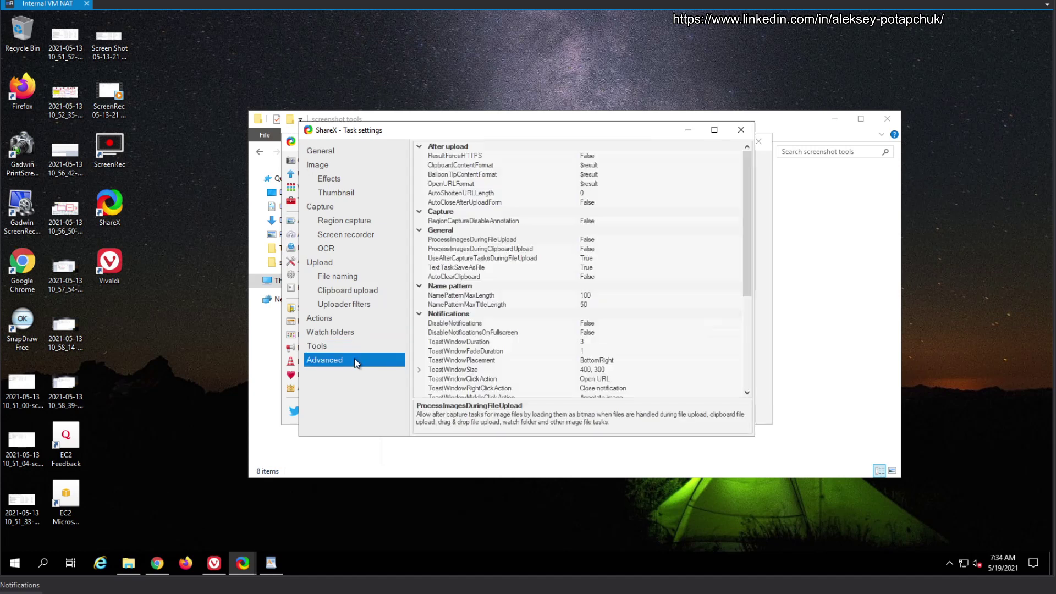
pyautogui.click(741, 130)
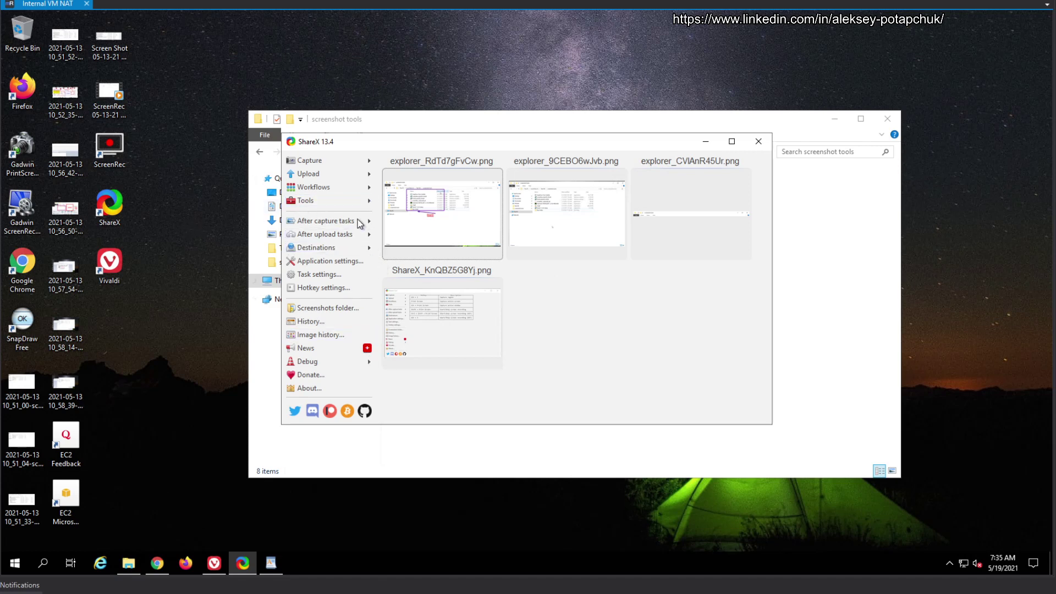
# Set the image uploader destination to the Dropbox file uploader, and look over the text uploader and URL sharing services
pyautogui.click(360, 248)
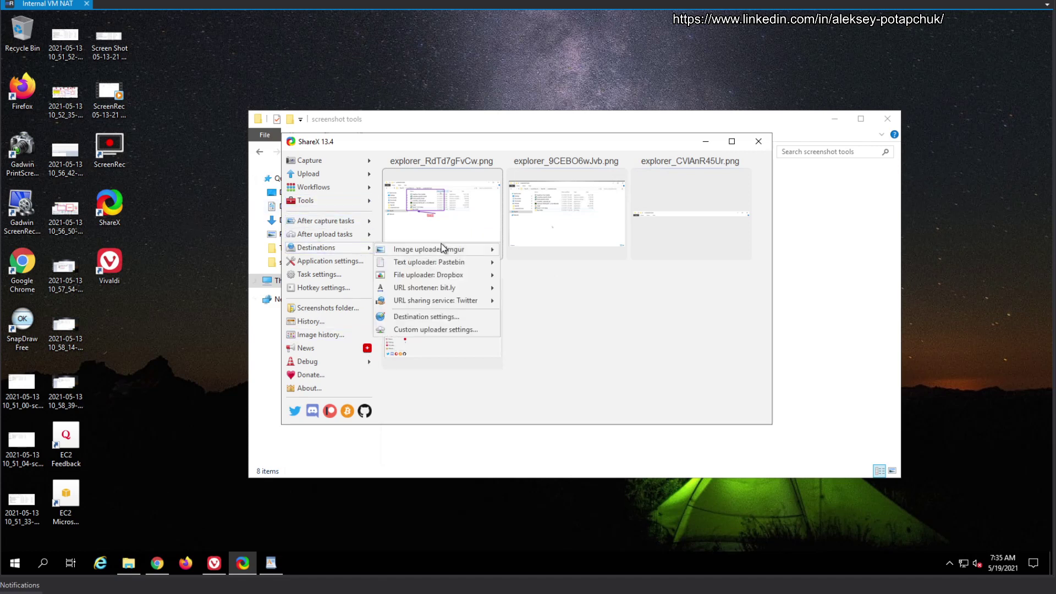
pyautogui.moveTo(457, 254)
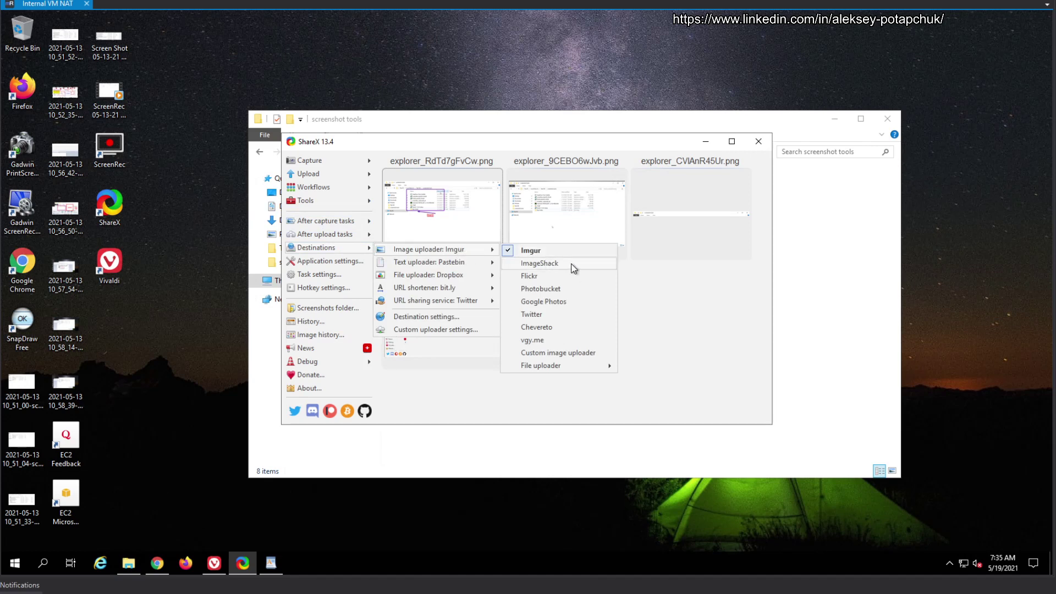
pyautogui.click(558, 365)
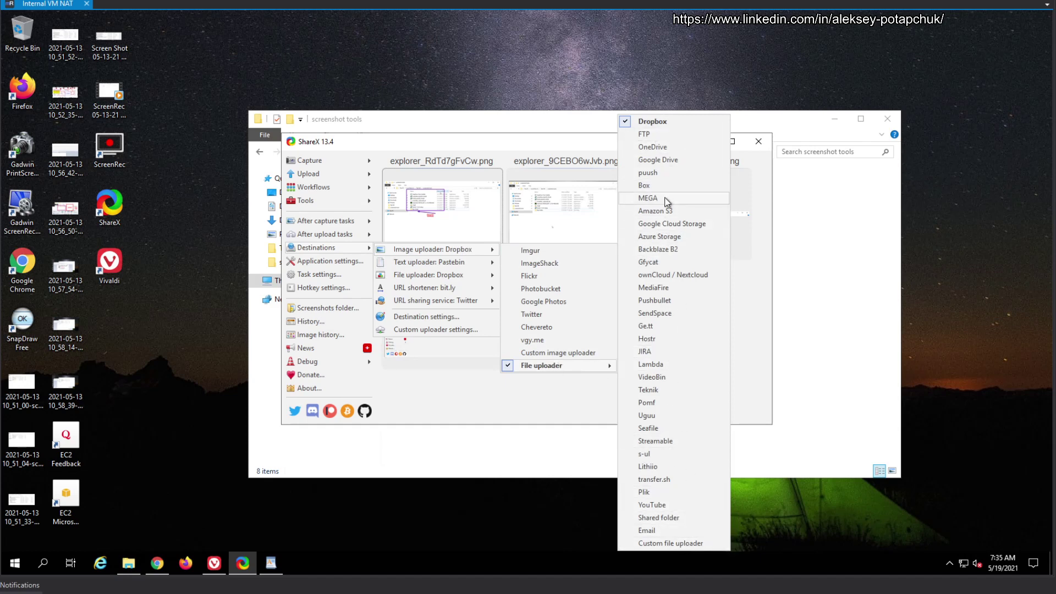
pyautogui.moveTo(448, 264)
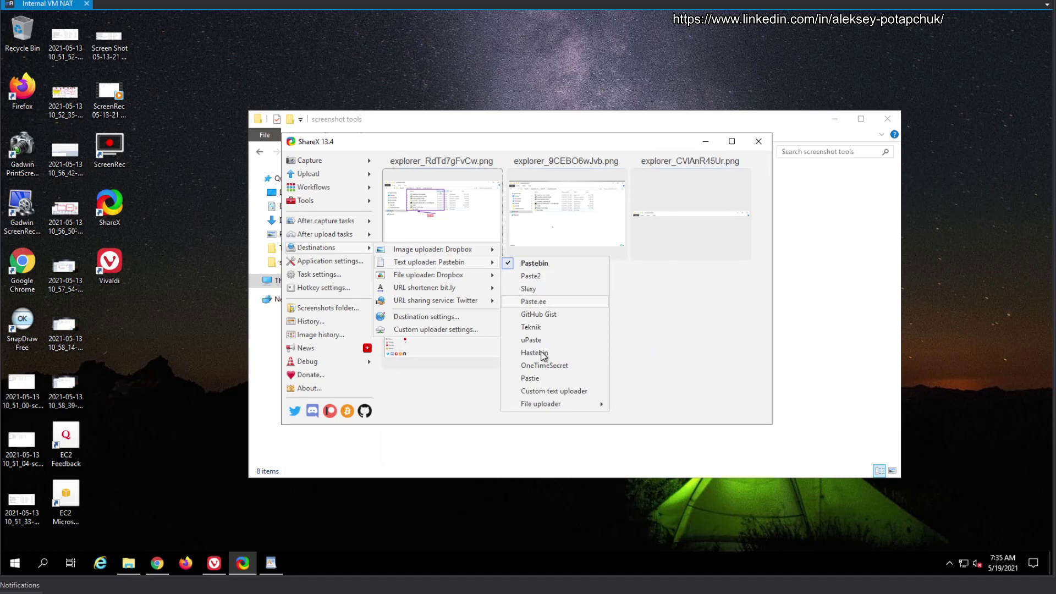
pyautogui.moveTo(553, 406)
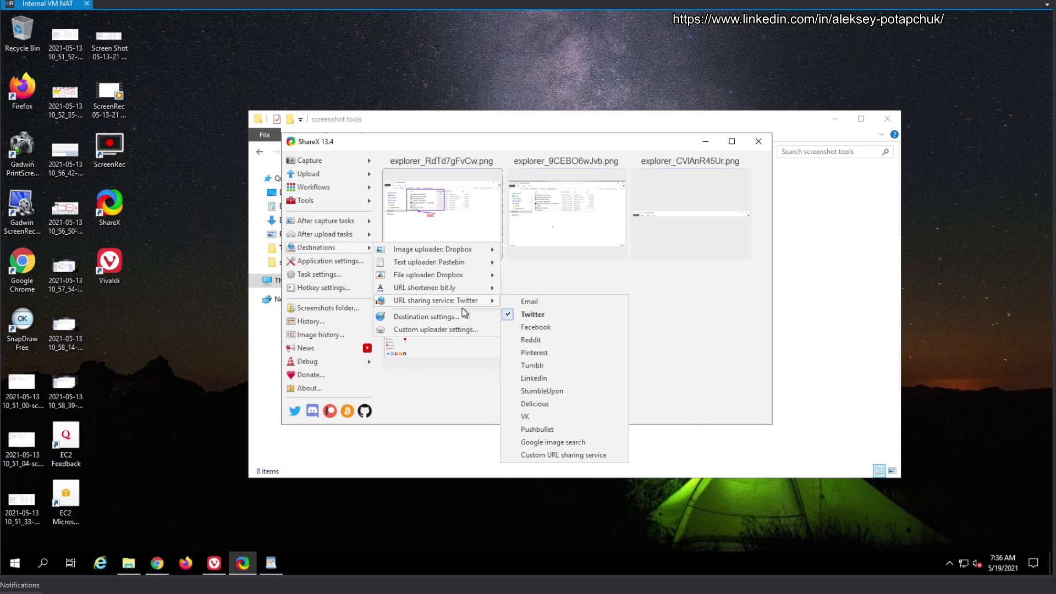
# Open the destination settings maximized and examine the account options for the Imgur, ImageShack and Flickr image uploaders
pyautogui.click(440, 316)
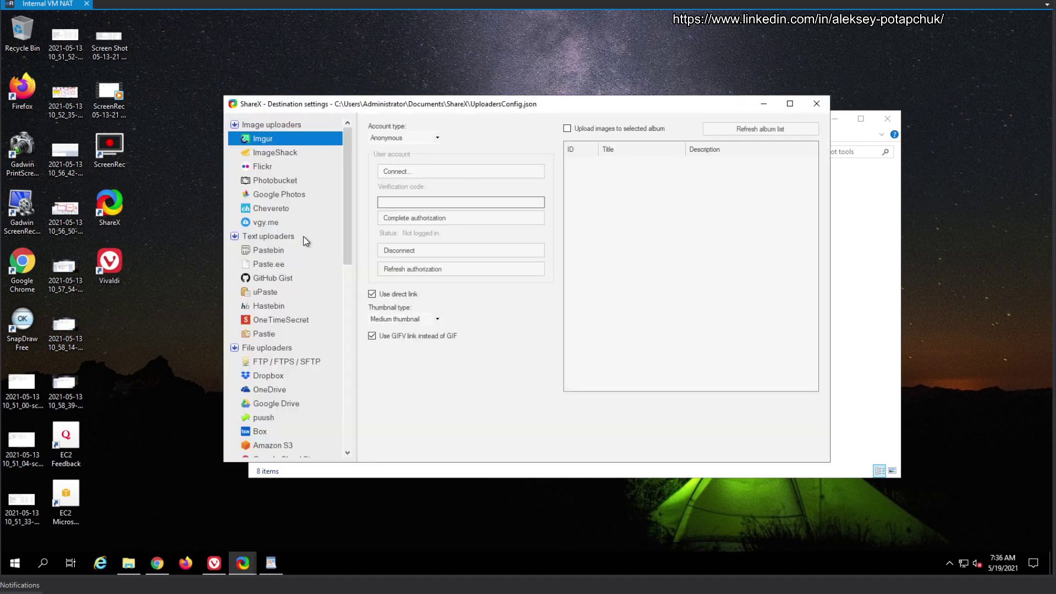
pyautogui.doubleClick(473, 104)
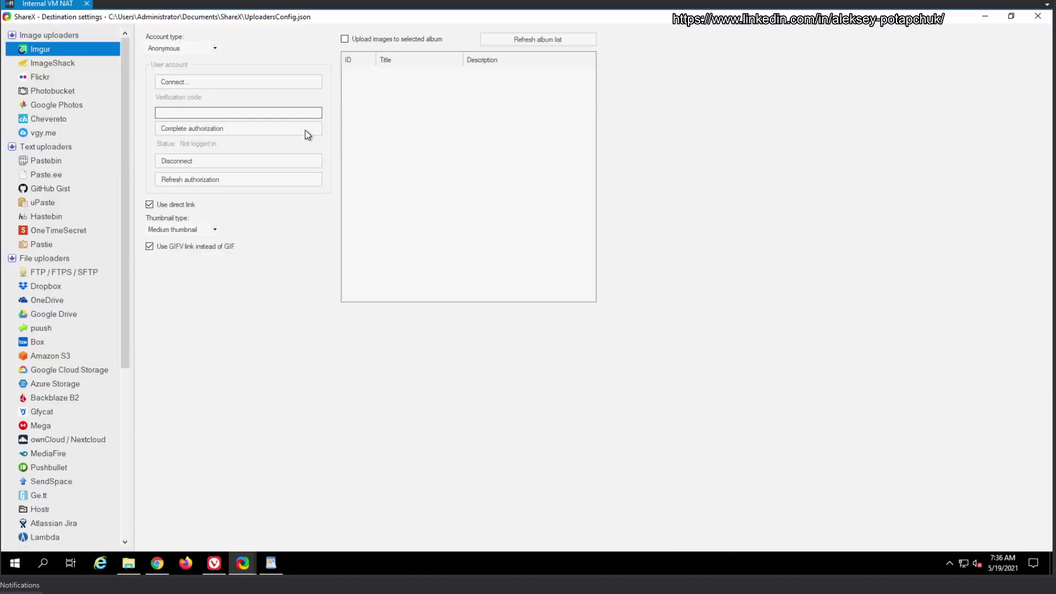
pyautogui.click(65, 65)
pyautogui.click(179, 48)
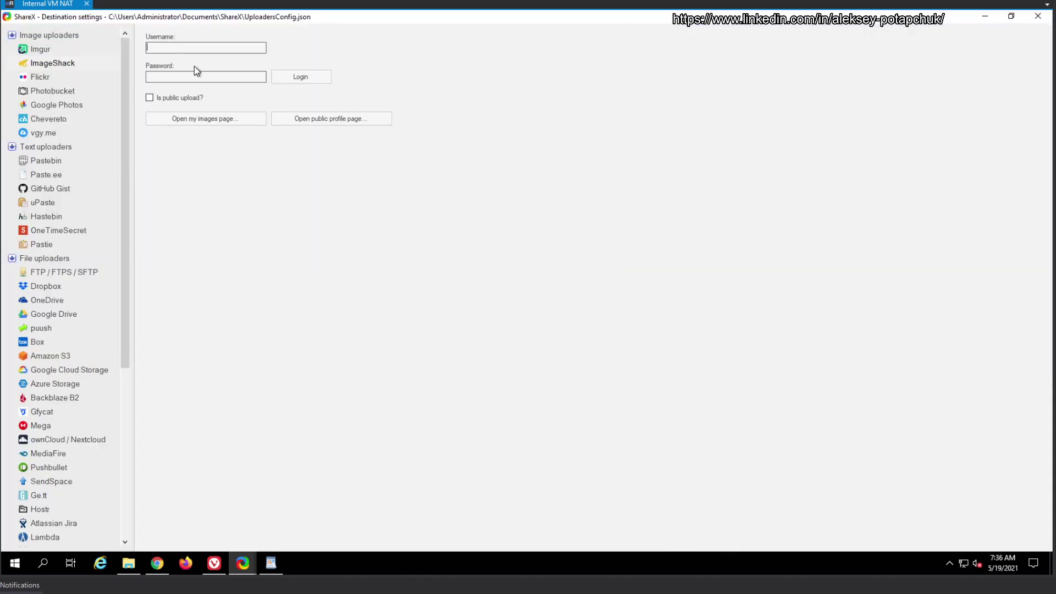
pyautogui.click(41, 77)
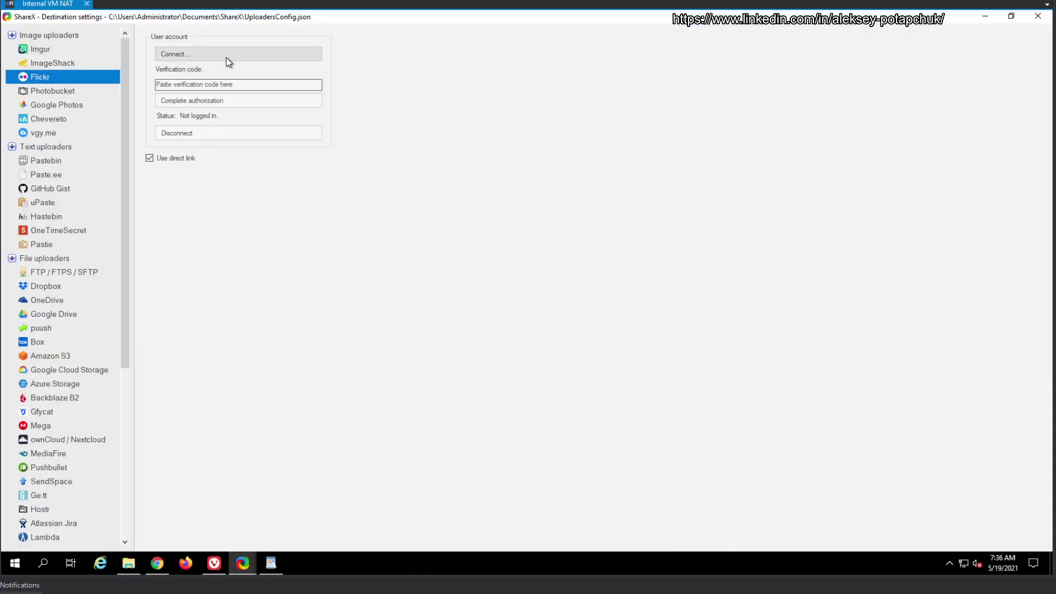
# Examine the Plik and YouTube account options among the file uploaders
pyautogui.moveTo(130, 184); pyautogui.dragTo(141, 410)
pyautogui.click(39, 370)
pyautogui.click(55, 384)
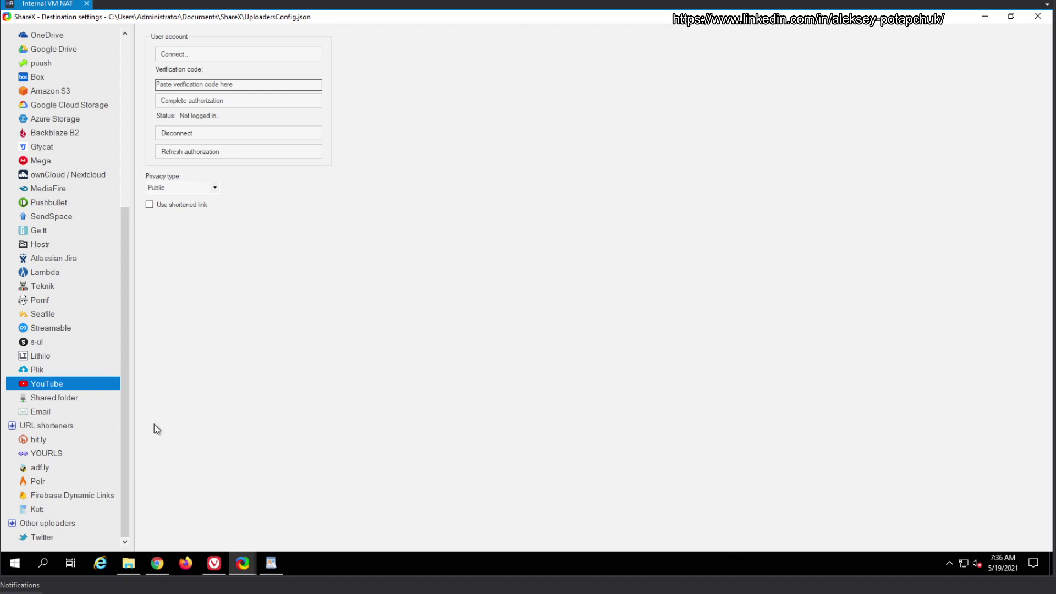
pyautogui.moveTo(127, 315); pyautogui.dragTo(137, 368)
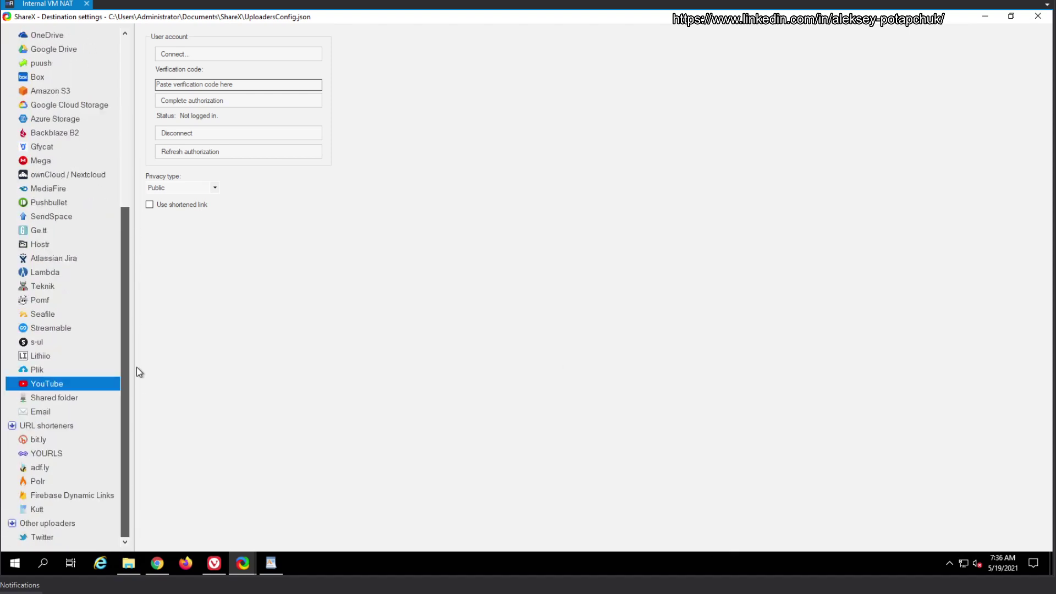
# Examine the bit.ly, adf.ly and Polr URL shortener options, and close the destination settings
pyautogui.click(53, 439)
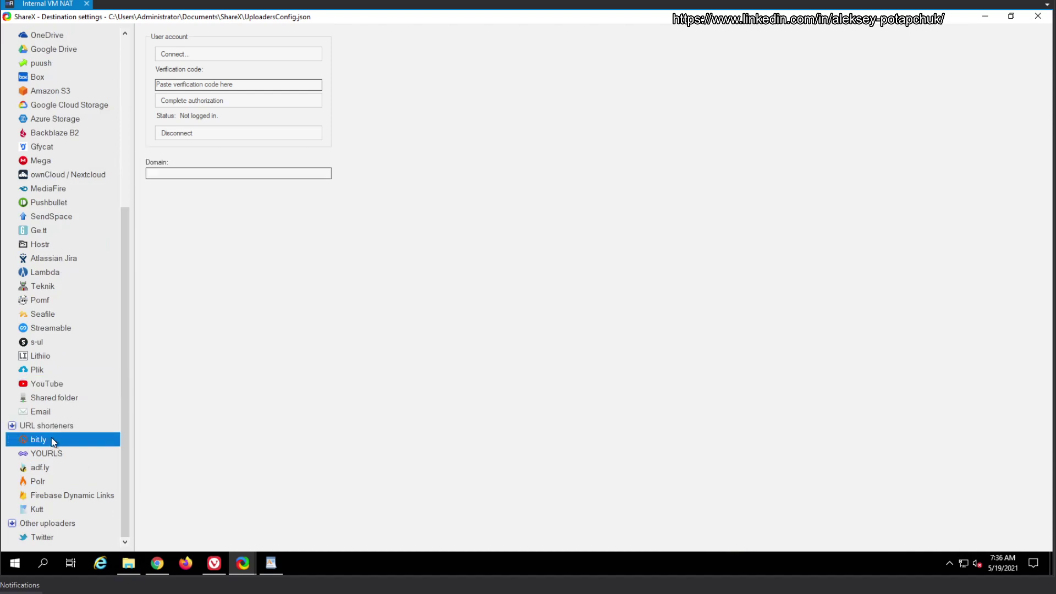
pyautogui.click(48, 468)
pyautogui.click(48, 478)
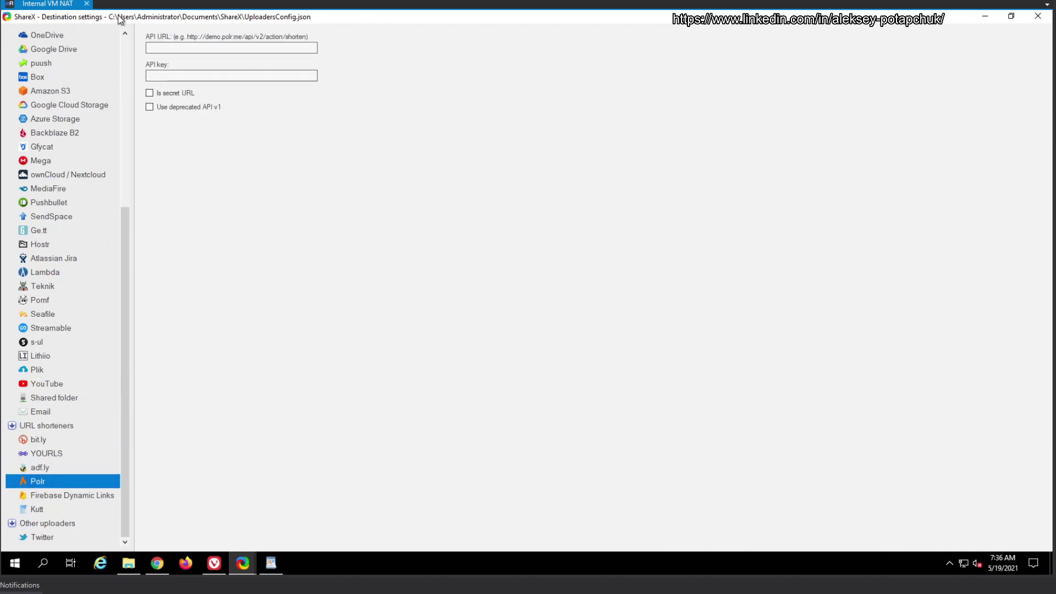
pyautogui.moveTo(134, 251); pyautogui.dragTo(132, 74)
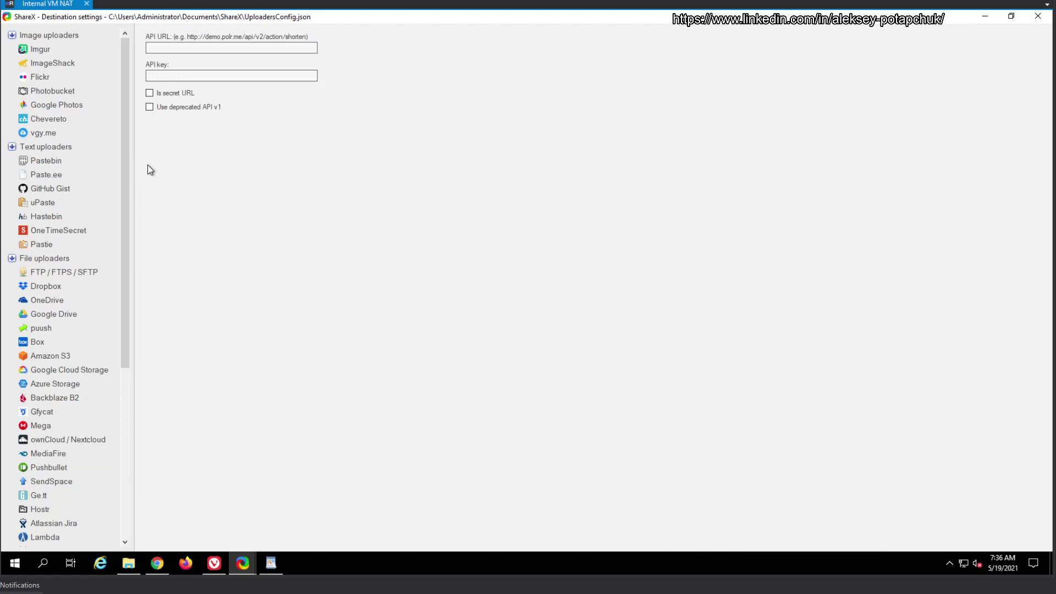
pyautogui.click(1037, 17)
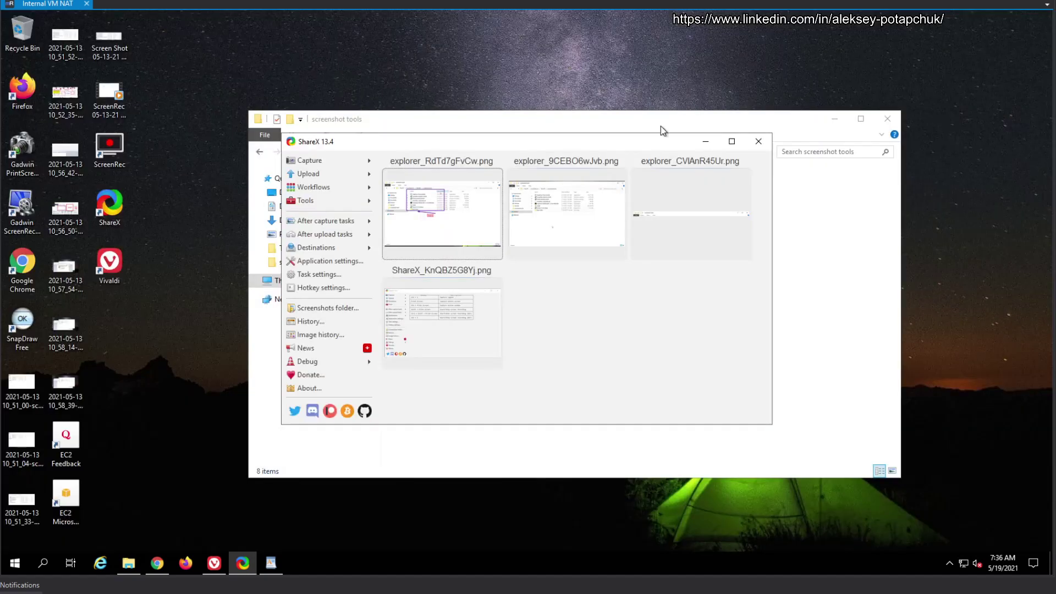
# Add a new unnamed custom uploader in the custom uploader settings and look over its request methods, keeping POST
pyautogui.click(363, 248)
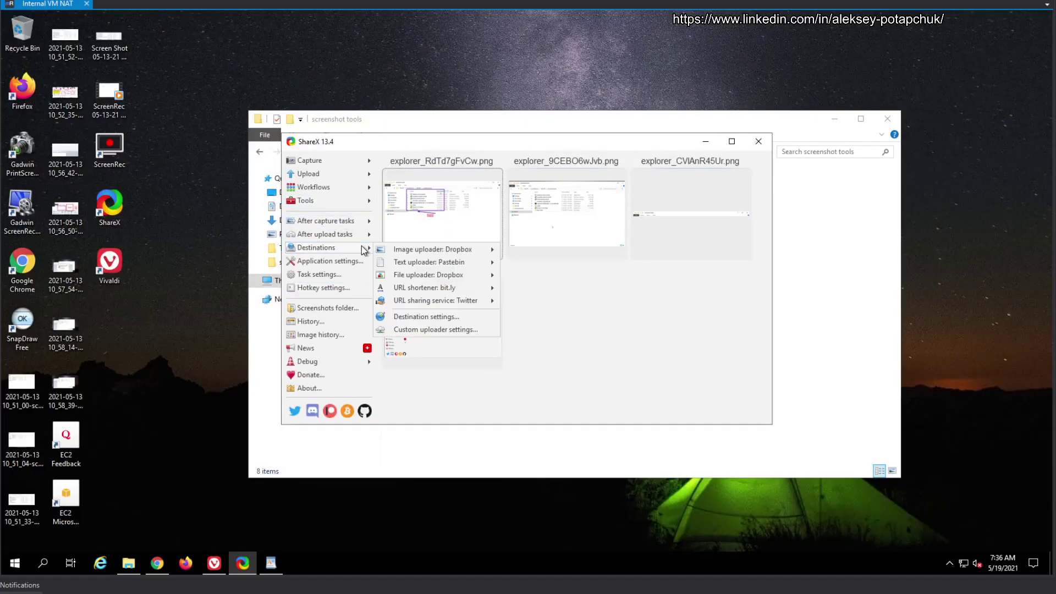
pyautogui.click(444, 331)
pyautogui.click(323, 143)
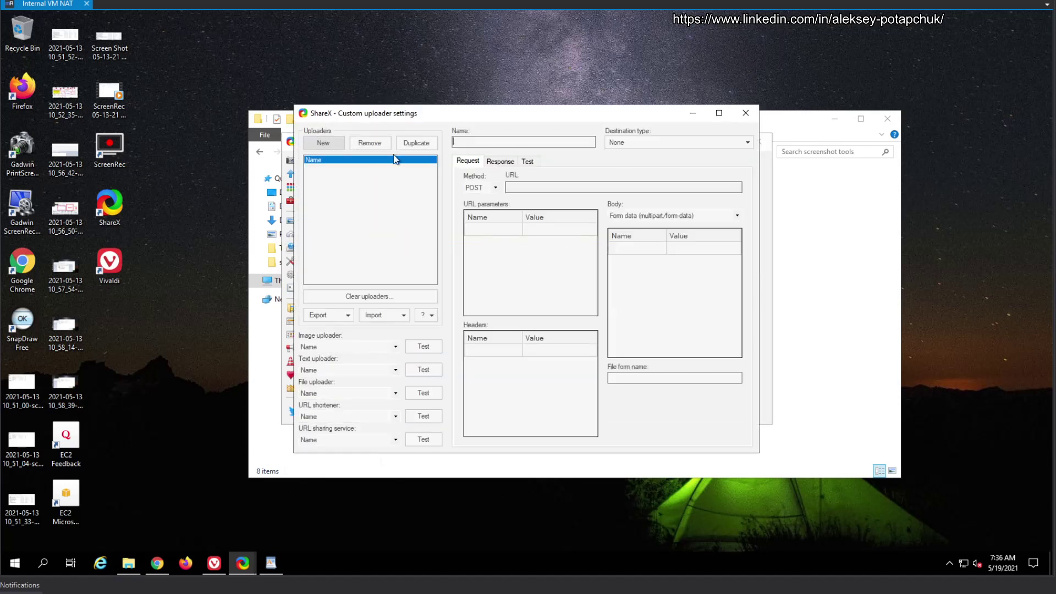
pyautogui.click(495, 187)
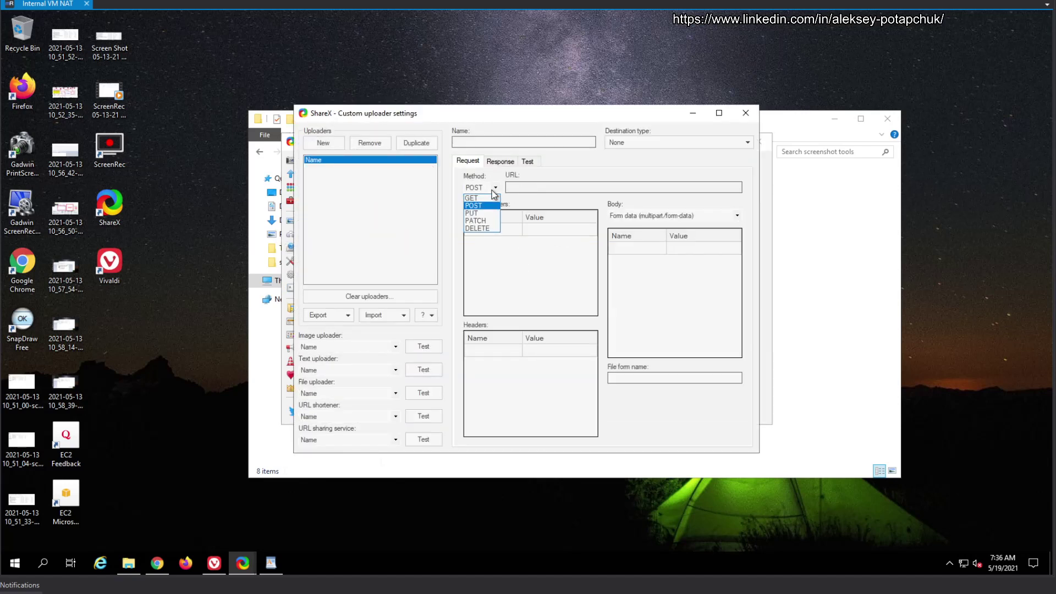
pyautogui.click(493, 199)
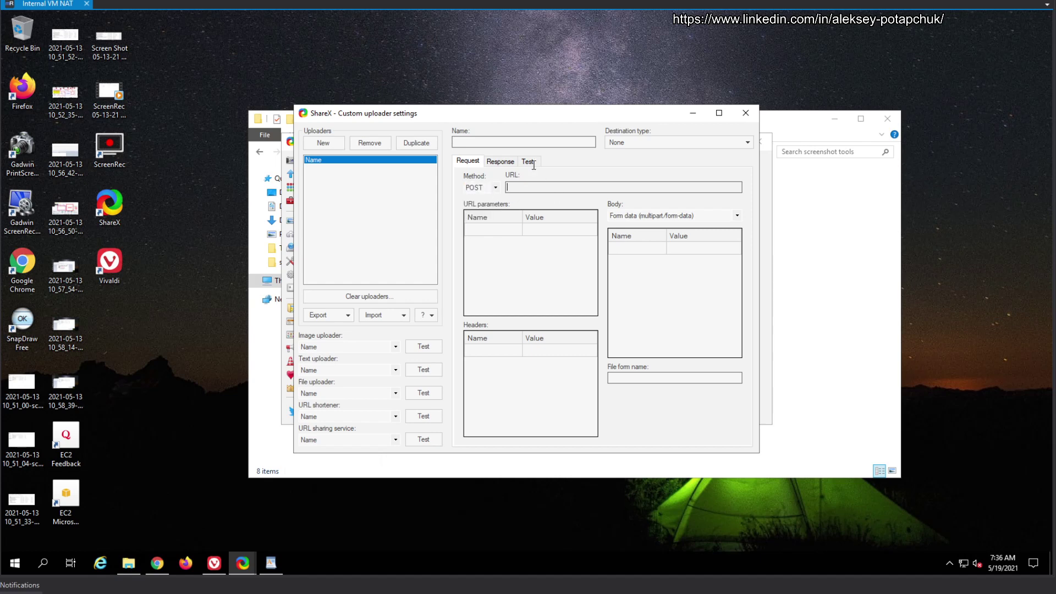
# Look over the custom uploader's response, test and request options, and close the custom uploader settings
pyautogui.click(501, 163)
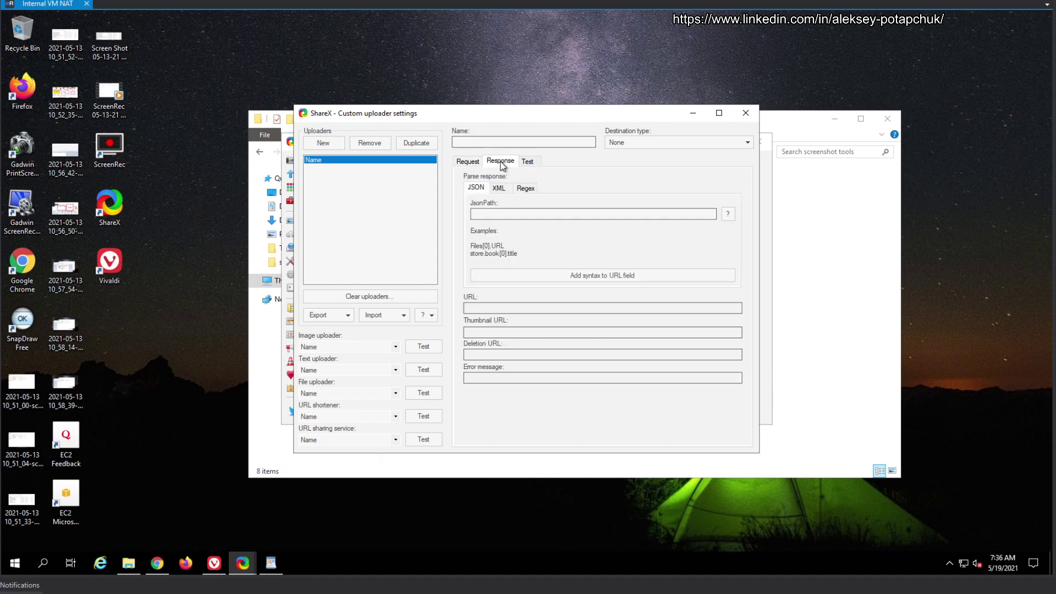
pyautogui.click(527, 162)
pyautogui.click(480, 163)
pyautogui.click(500, 165)
pyautogui.click(745, 114)
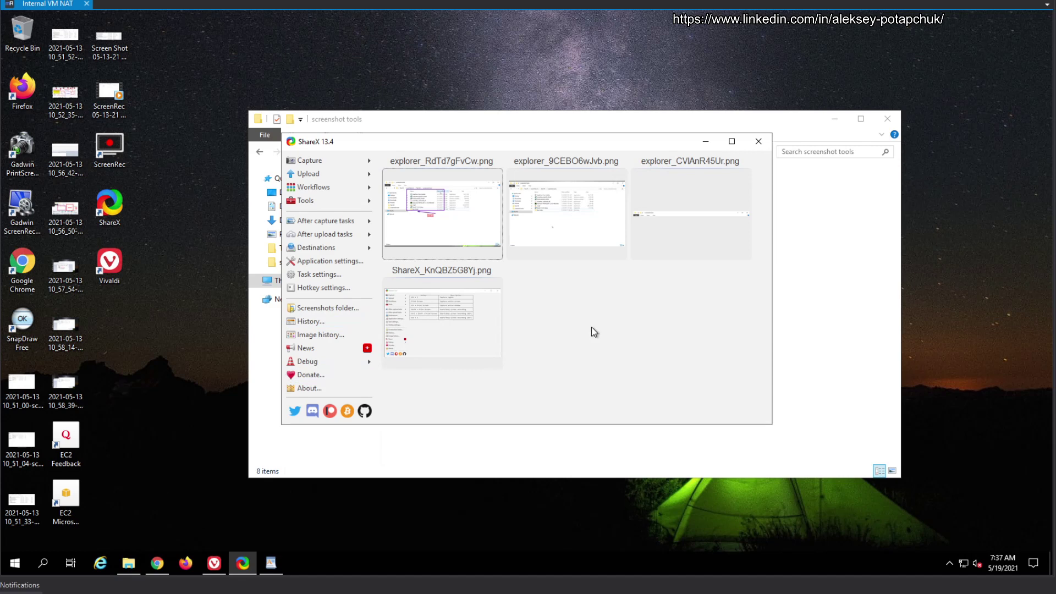
# Open the capture history, preview each of the four recorded screenshots, and close the history
pyautogui.click(341, 320)
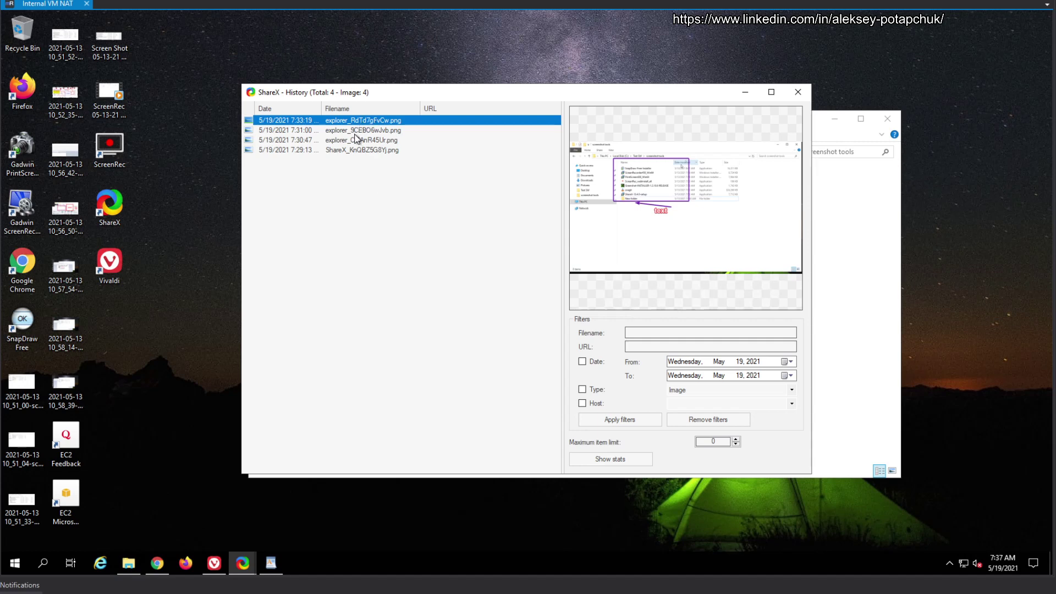
pyautogui.click(354, 132)
pyautogui.click(350, 140)
pyautogui.click(346, 150)
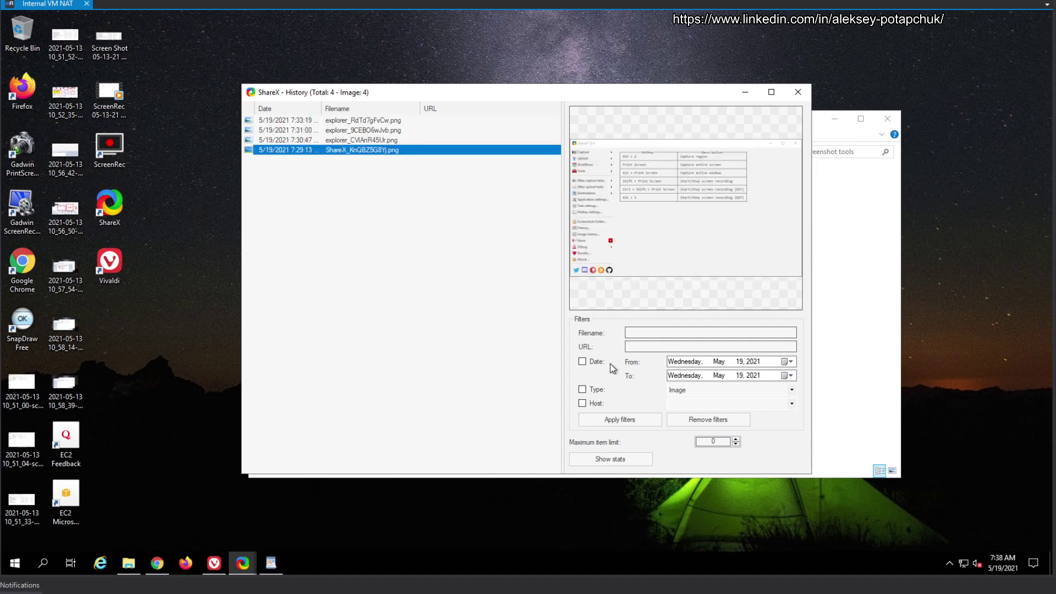
pyautogui.click(350, 140)
pyautogui.click(353, 130)
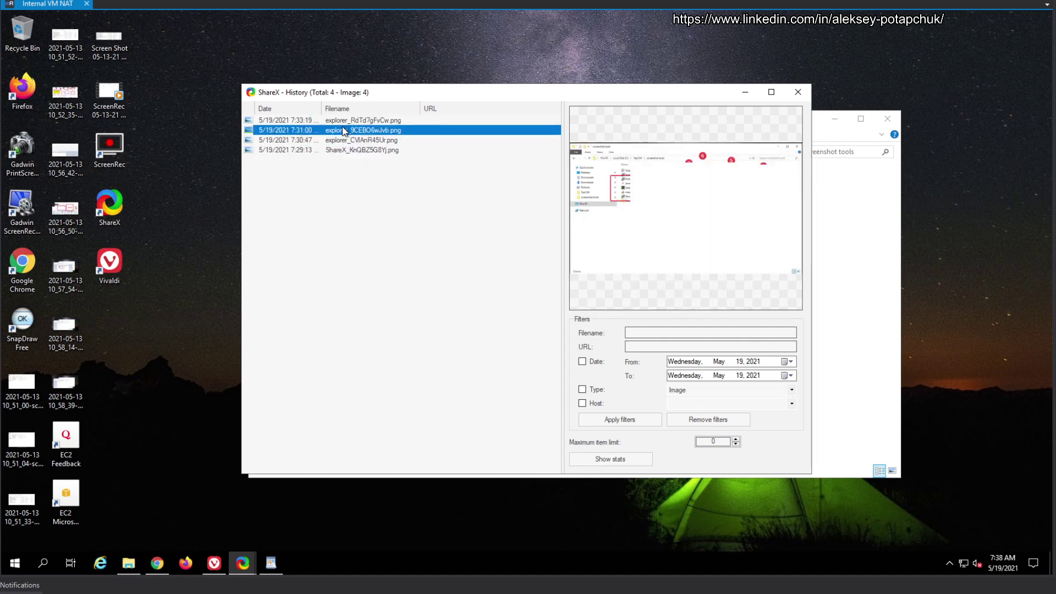
pyautogui.click(363, 120)
pyautogui.click(797, 91)
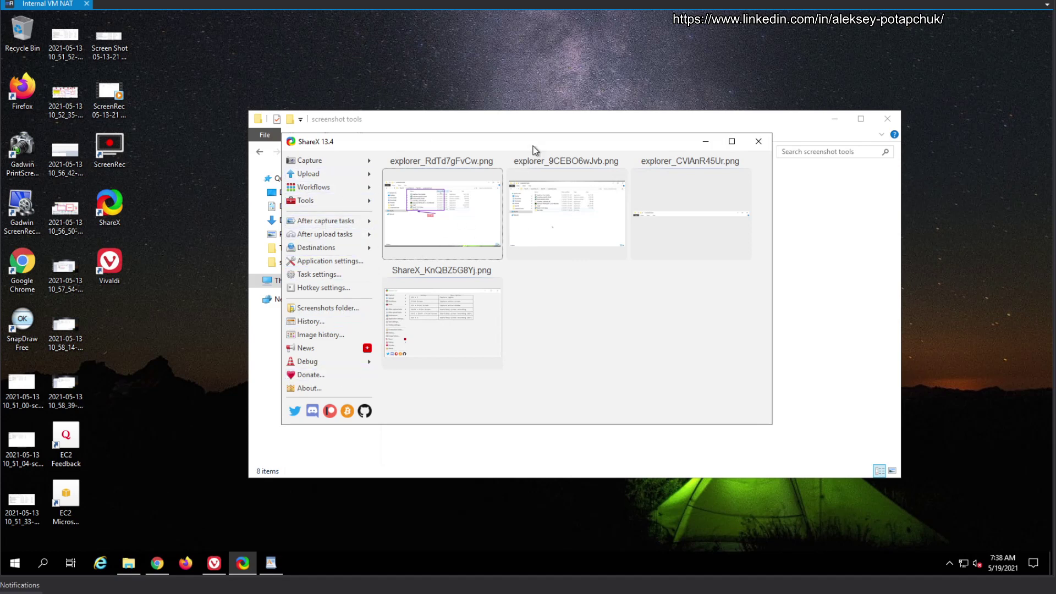
# Look over the theme, integration, paths, general settings and upload pages of the application settings, and close them
pyautogui.click(329, 262)
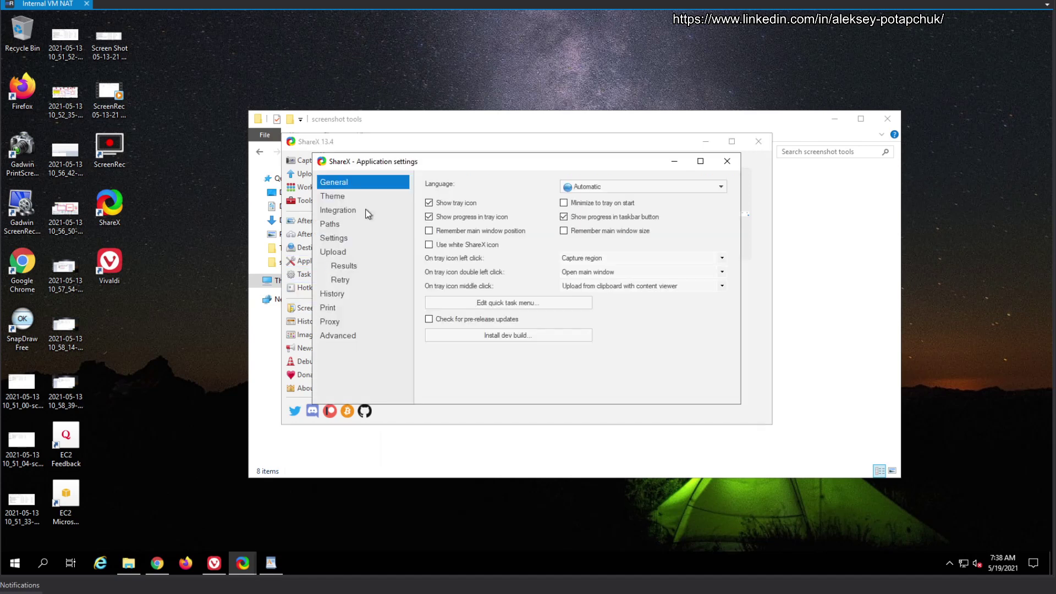
pyautogui.click(372, 194)
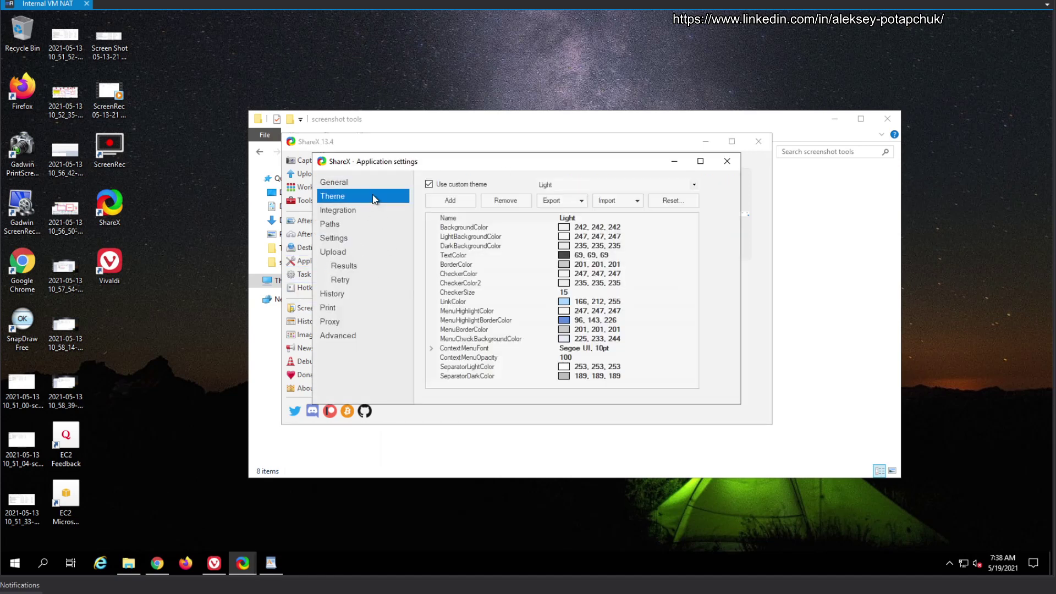
pyautogui.click(360, 212)
pyautogui.click(358, 225)
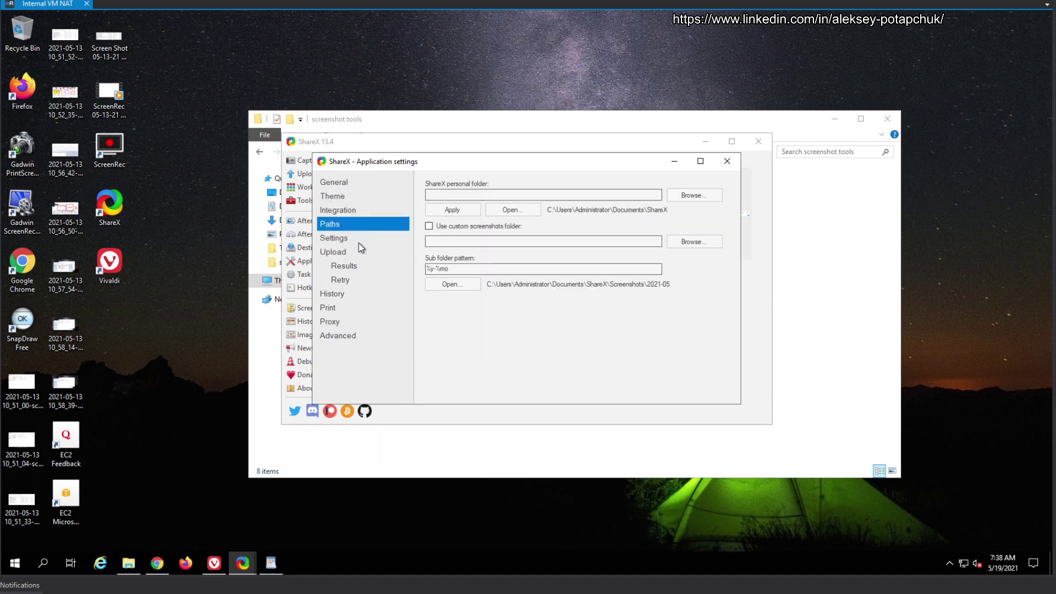
pyautogui.click(360, 238)
pyautogui.click(361, 253)
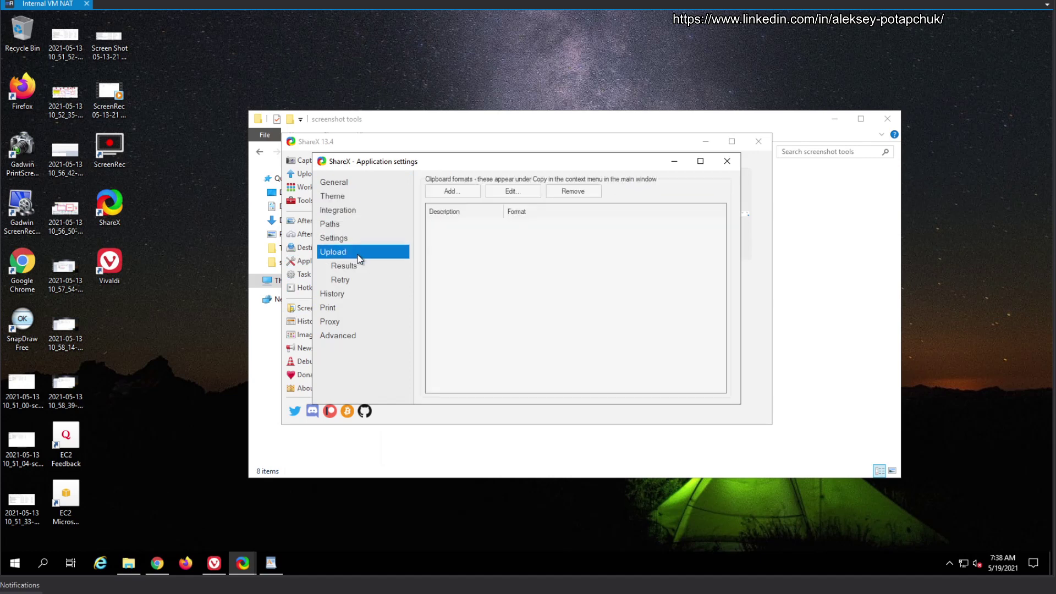
pyautogui.click(727, 161)
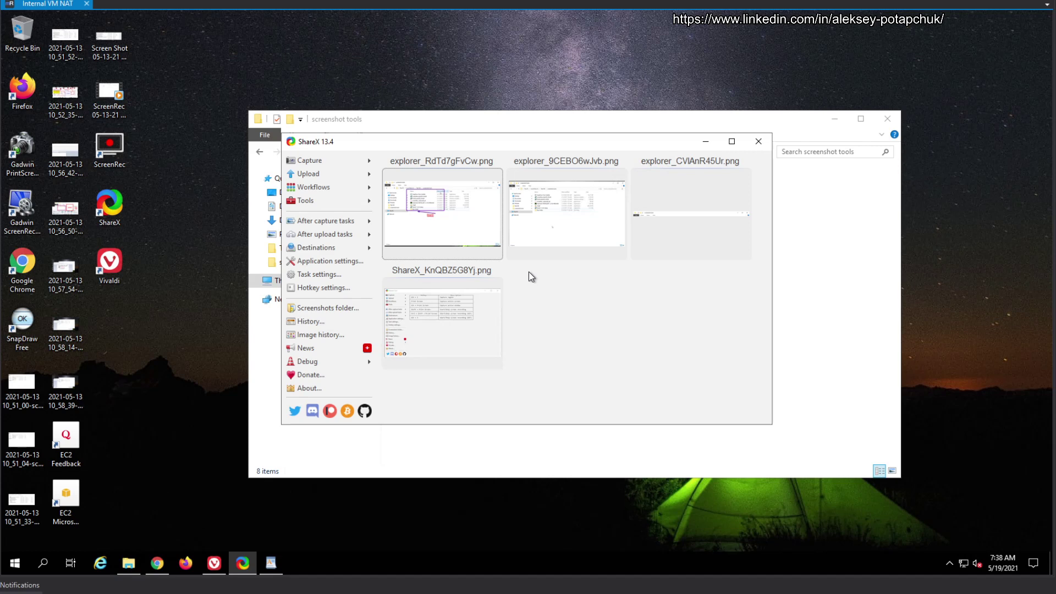
# Try out region capture annotations with a rectangle, two arrows, a yellow highlight and cursor stamps over the ShareX window, and cancel the capture
pyautogui.press('ctrl+Print')
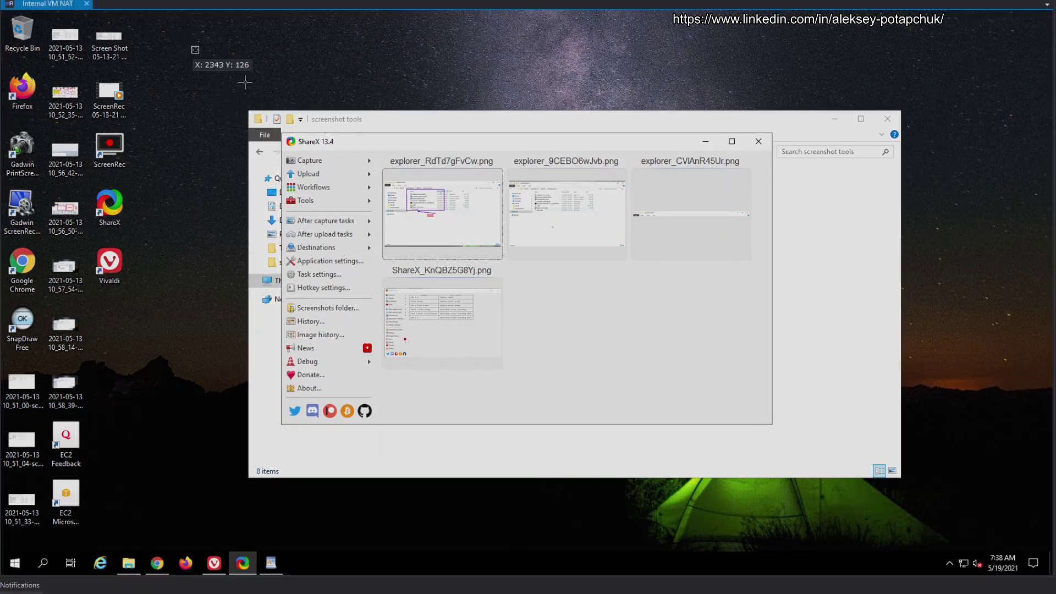
pyautogui.moveTo(181, 40); pyautogui.dragTo(848, 496)
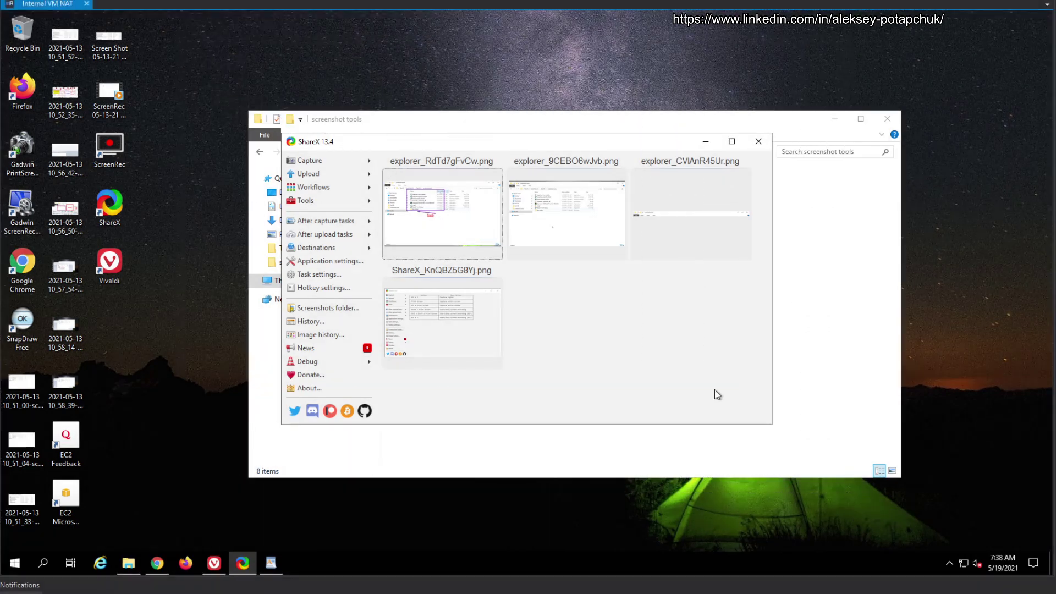
pyautogui.press('ctrl+Print')
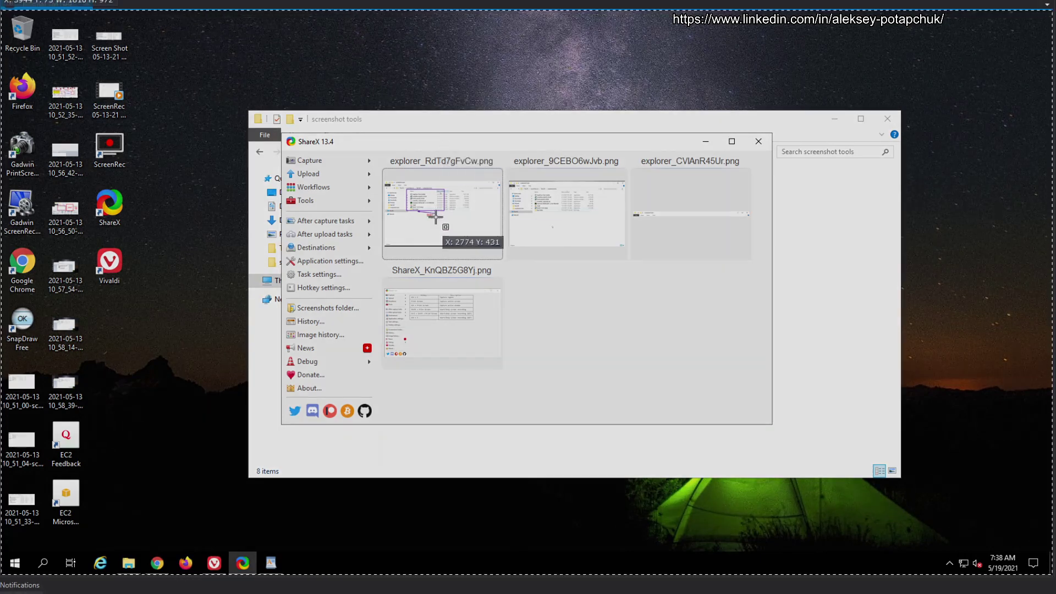
pyautogui.moveTo(349, 126); pyautogui.dragTo(665, 339)
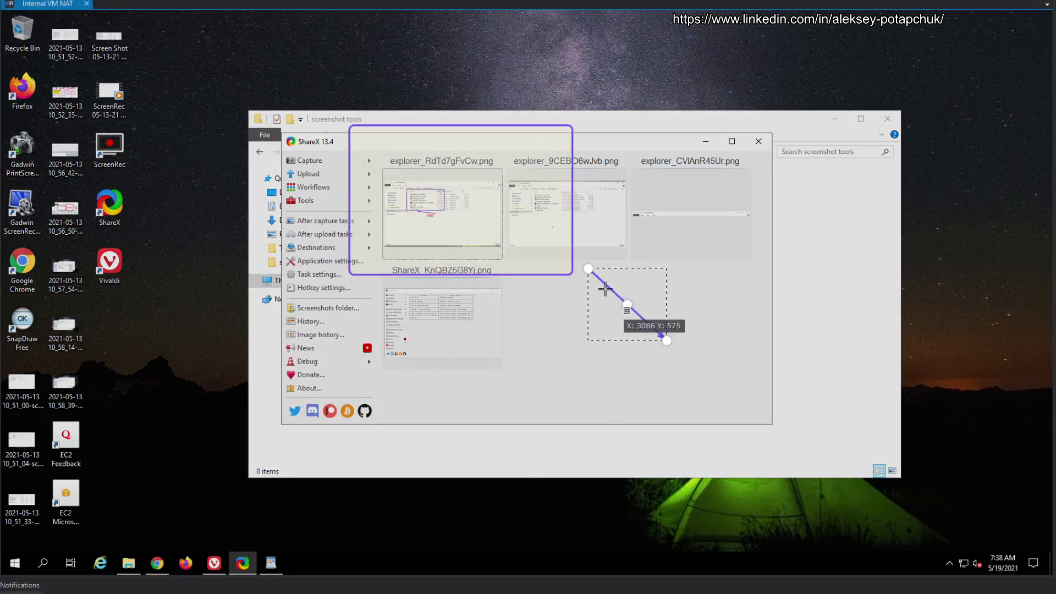
pyautogui.moveTo(520, 400)
pyautogui.mouseDown()
pyautogui.moveTo(459, 320)
pyautogui.moveTo(591, 374)
pyautogui.mouseUp()
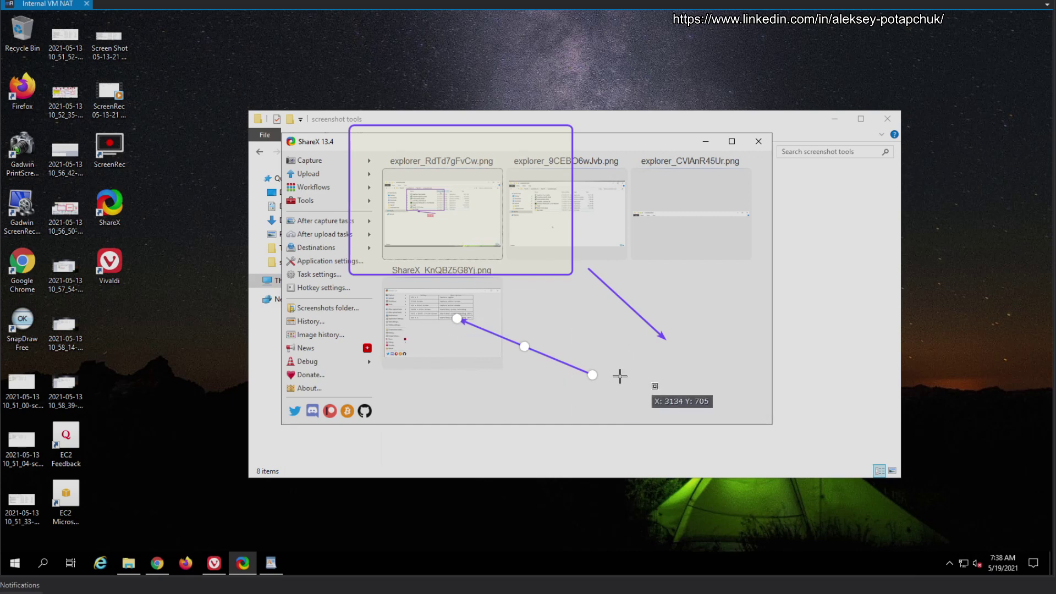
pyautogui.press('h')
pyautogui.moveTo(354, 146); pyautogui.dragTo(577, 243)
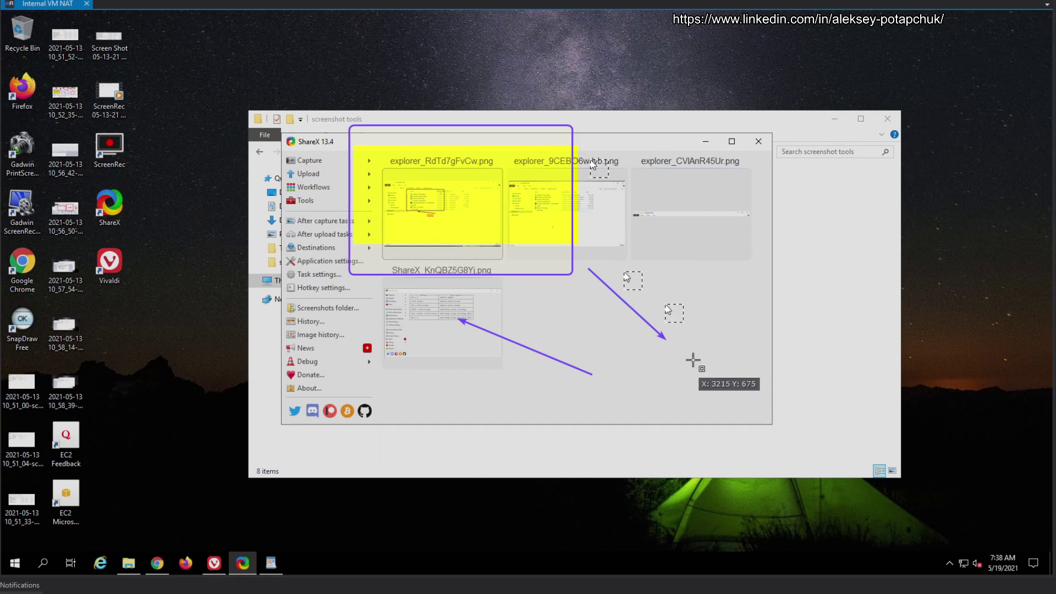
pyautogui.press('Escape')
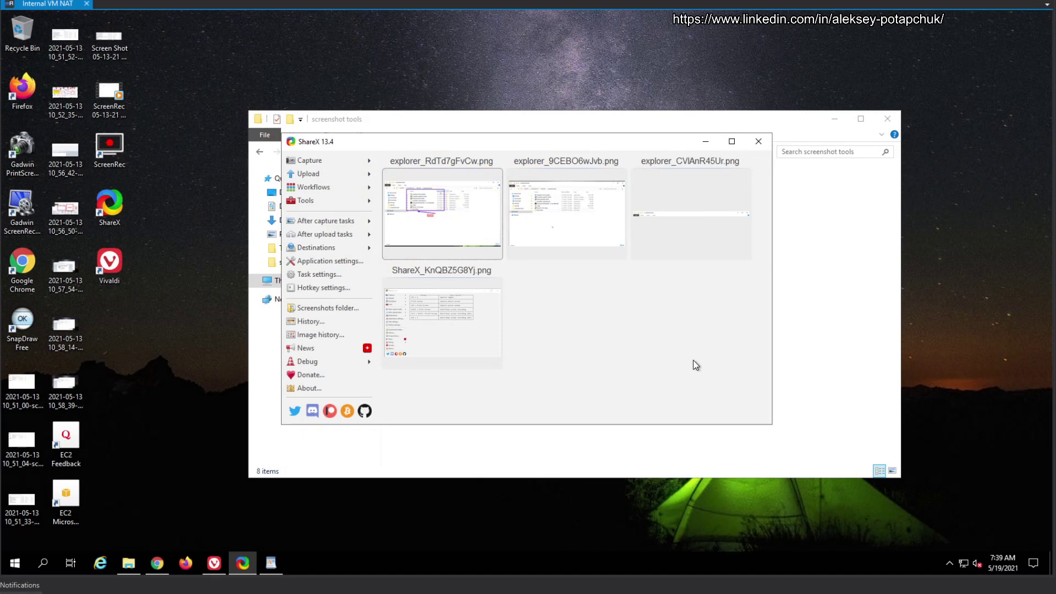
# Preview the explorer_9CEBO6wJvb.png and explorer_RdTd7gFvCw.png screenshots at full size from the main window, closing each preview
pyautogui.click(564, 216)
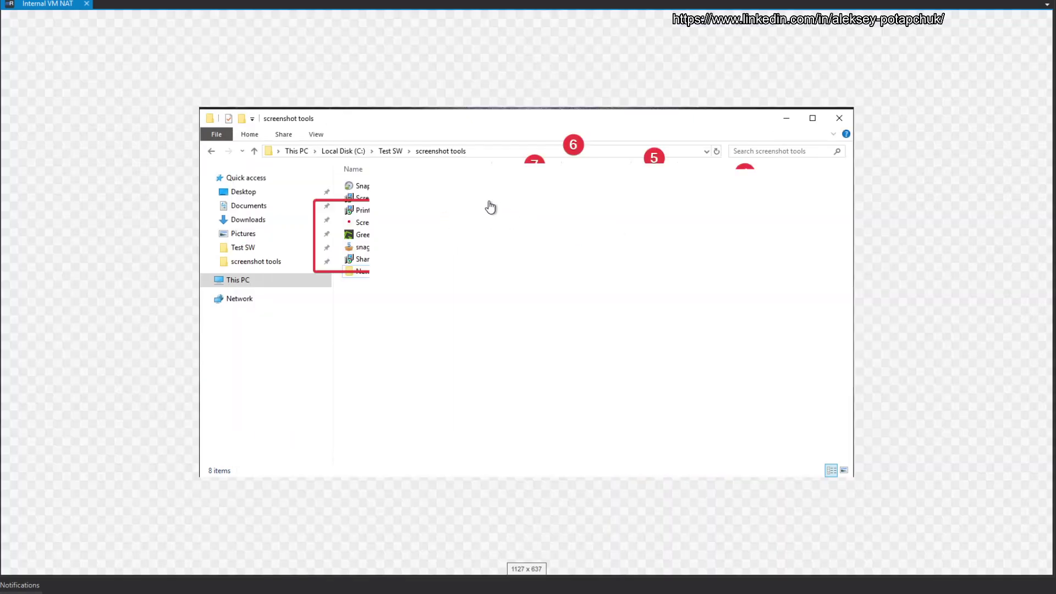
pyautogui.click(796, 283)
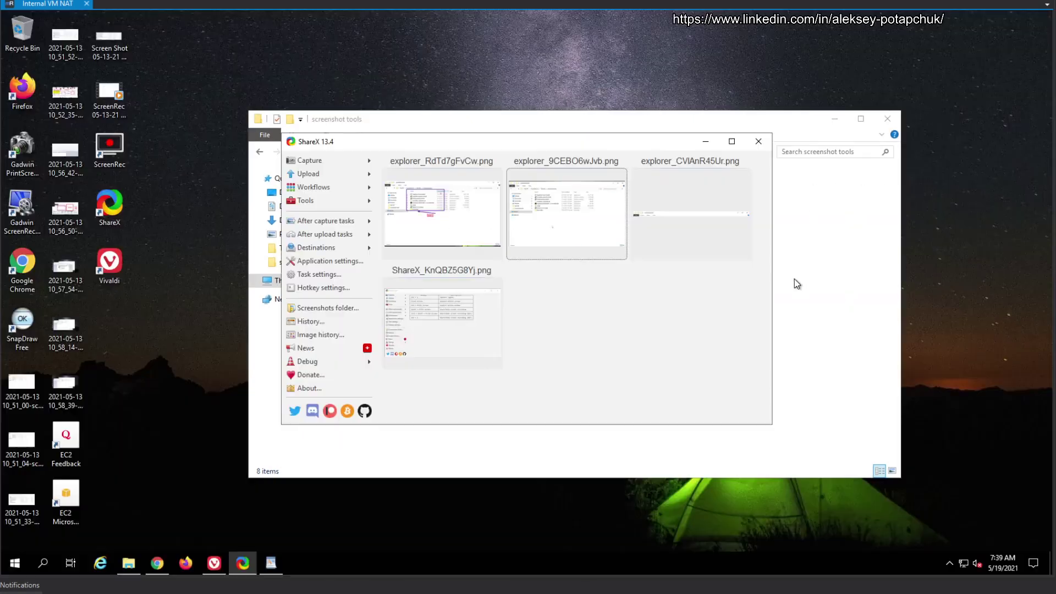
pyautogui.doubleClick(471, 228)
pyautogui.click(472, 229)
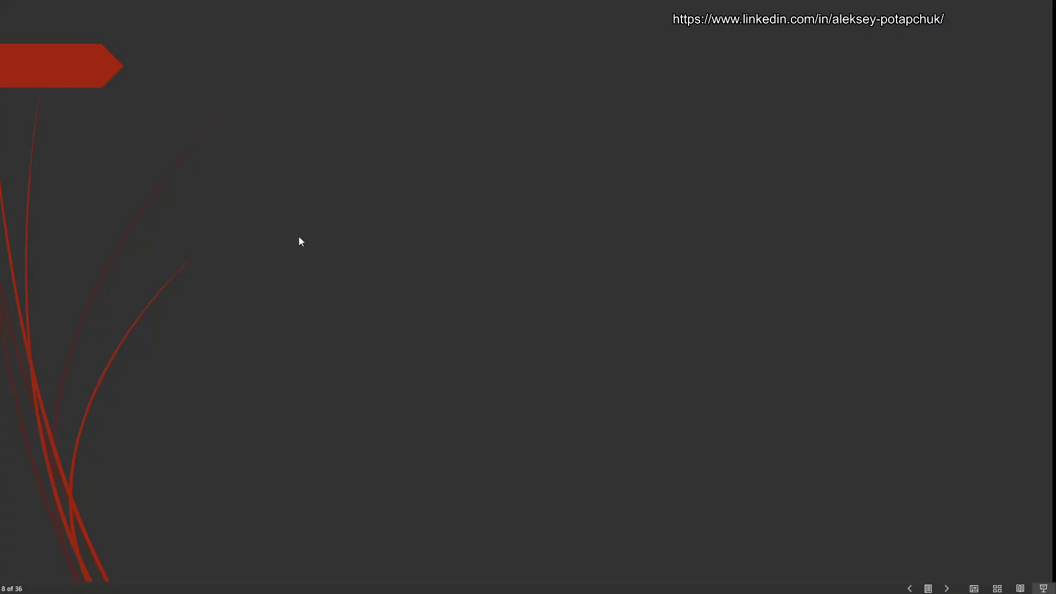
pyautogui.press('Left')
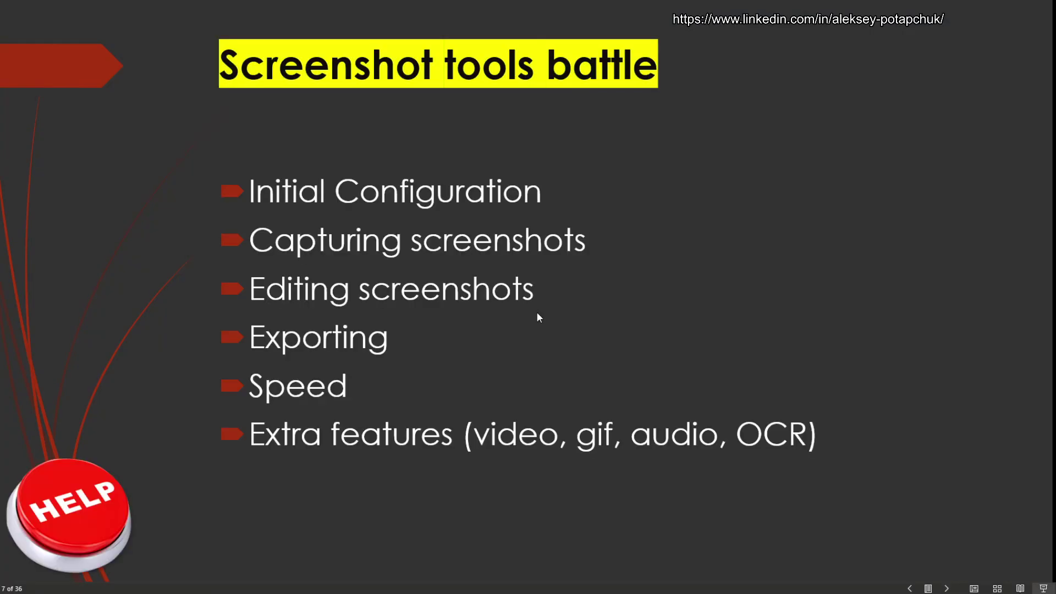